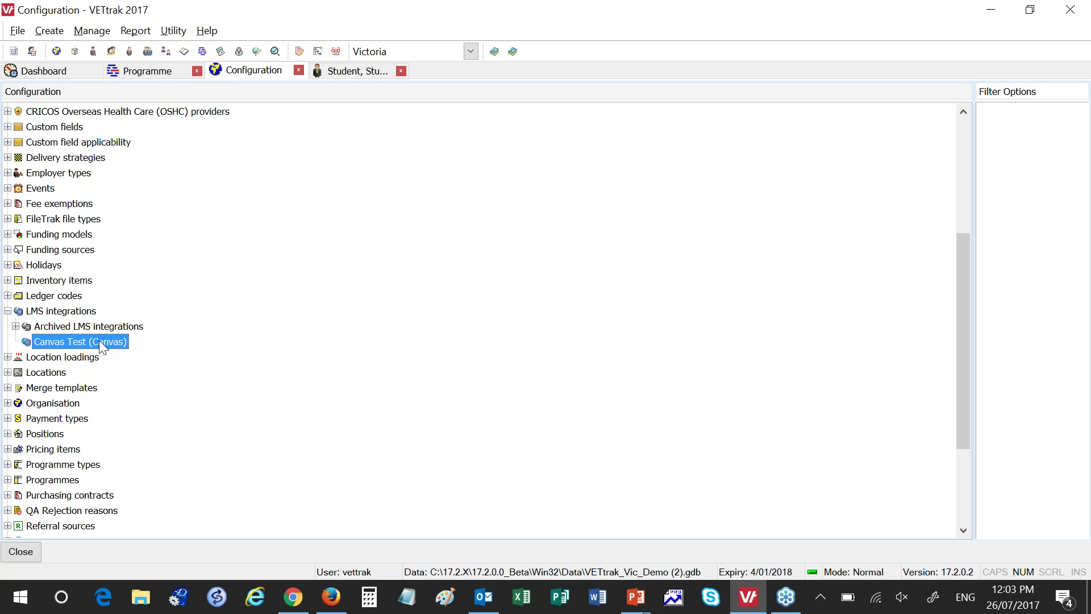
Choose Edit LMS integration... for Canvas Test (Canvas) to open its configuration wizard.
right_click(100, 342)
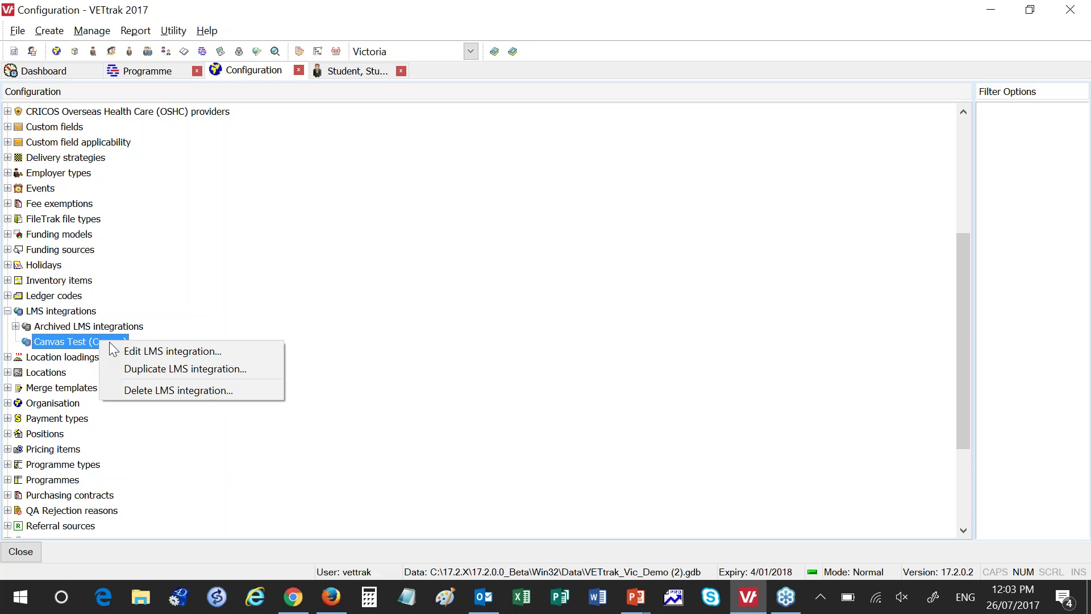
left_click(210, 309)
right_click(85, 312)
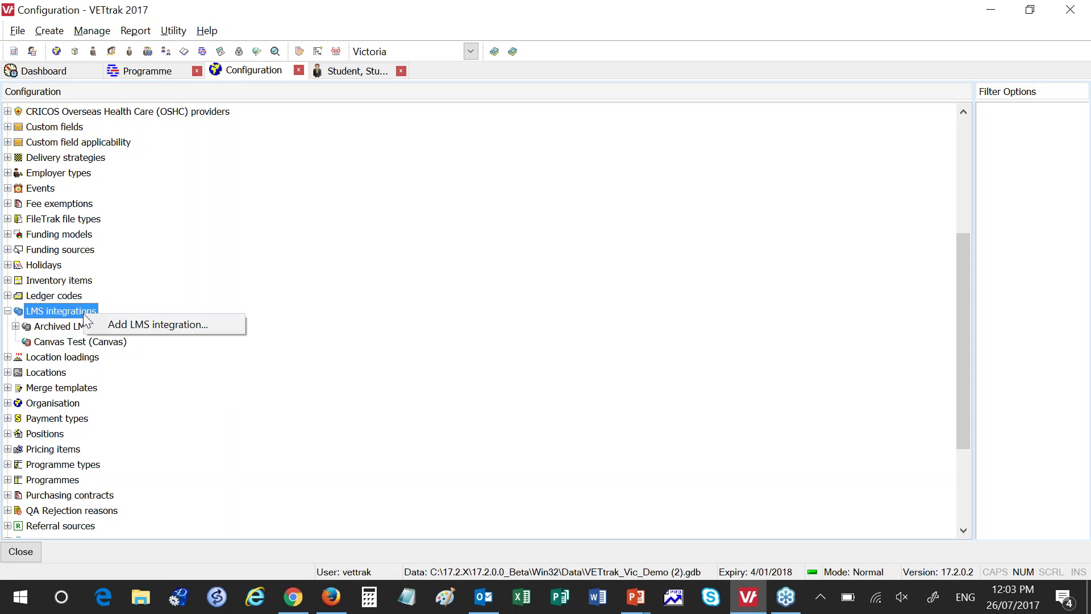
right_click(104, 341)
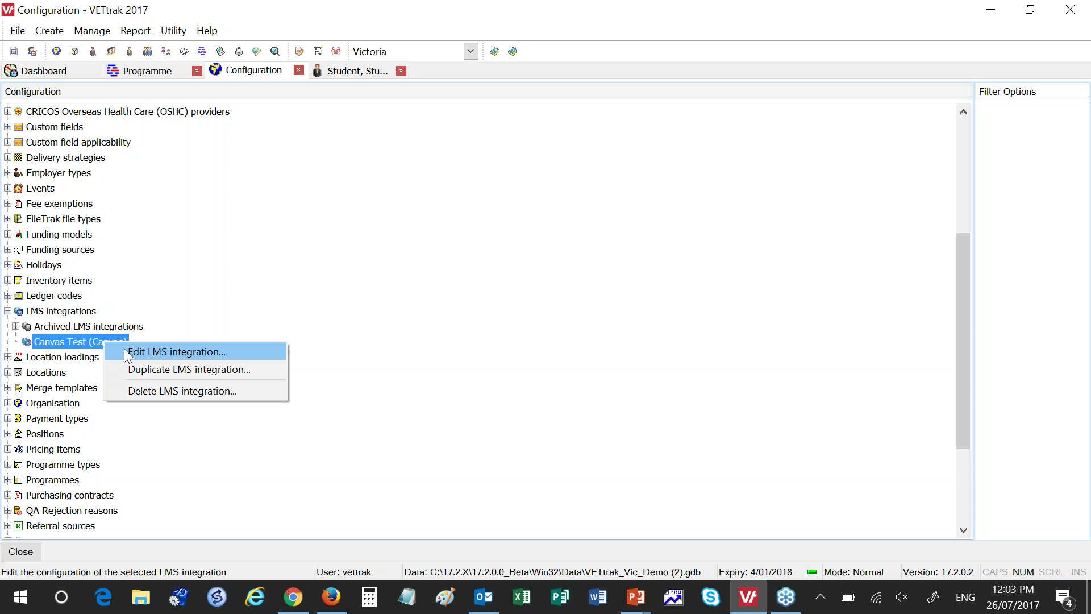
left_click(125, 352)
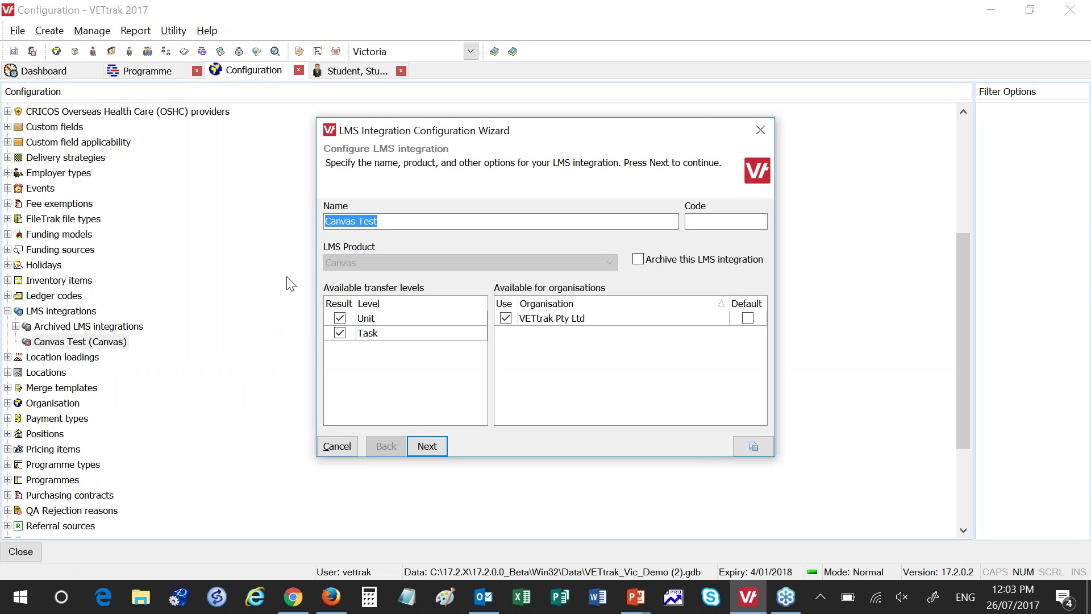
left_click(776, 41)
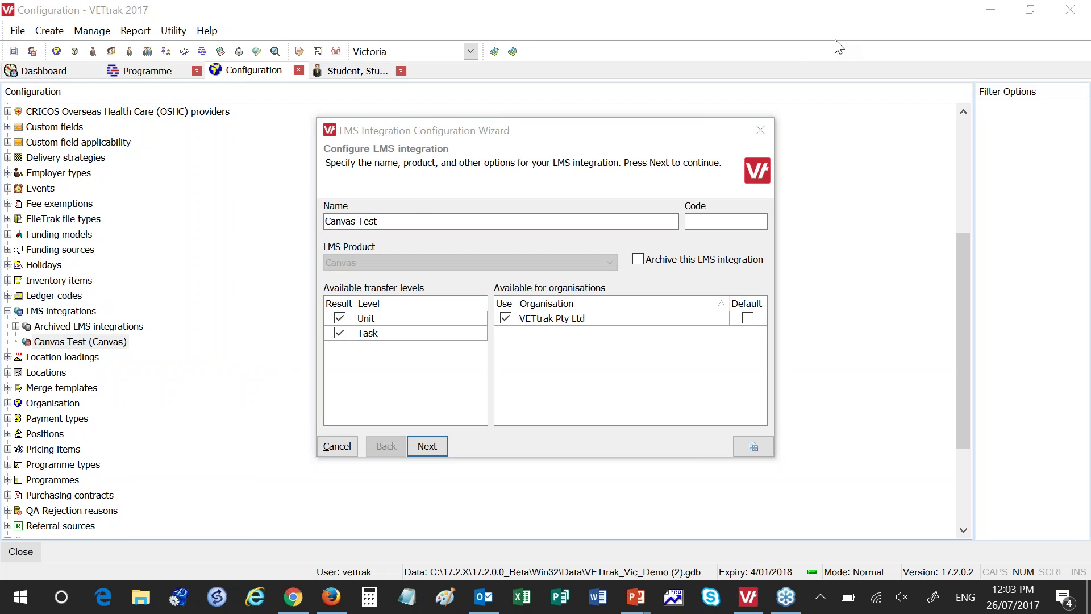
left_click(414, 218)
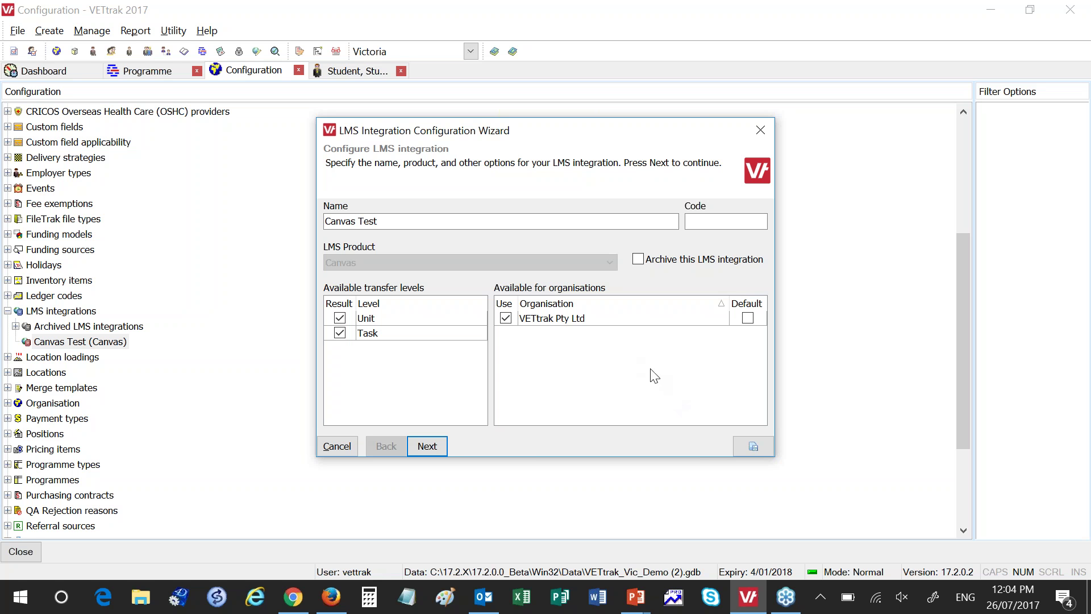
Move the wizard to the LMS connection details page and bring up Canvas's admin Courses list in Firefox.
left_click(435, 450)
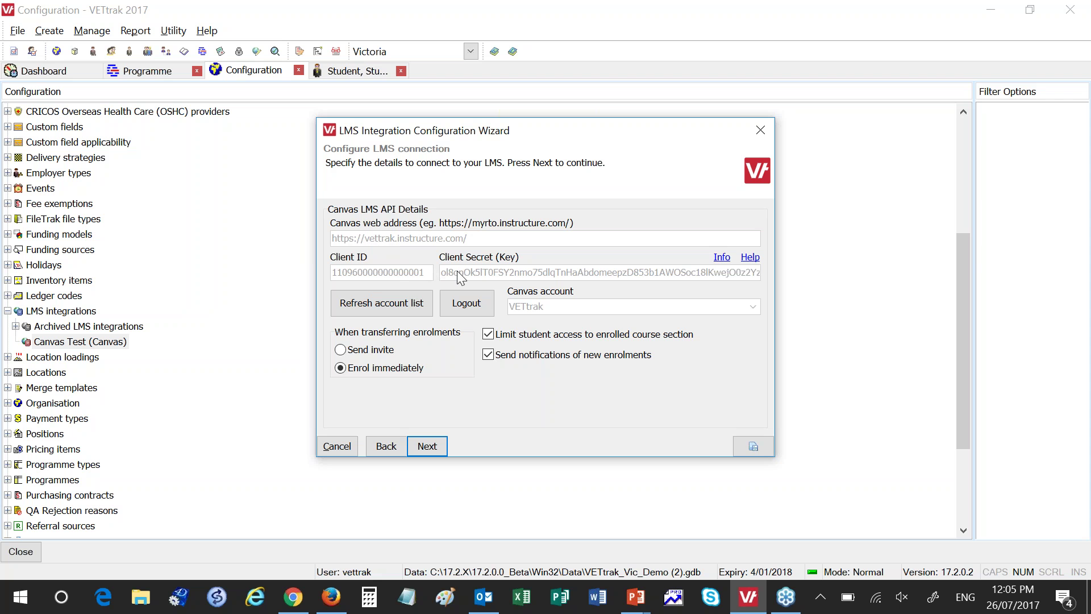
left_click(333, 598)
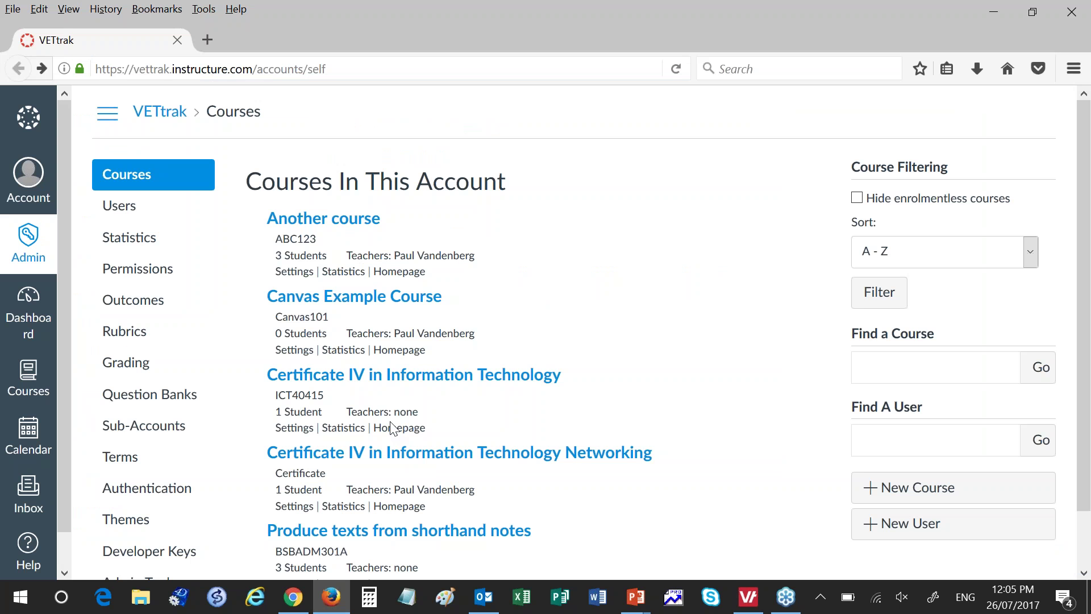
Check the VETtrak test key on Canvas's Developer Keys page, then return to the VETtrak wizard.
left_click(150, 552)
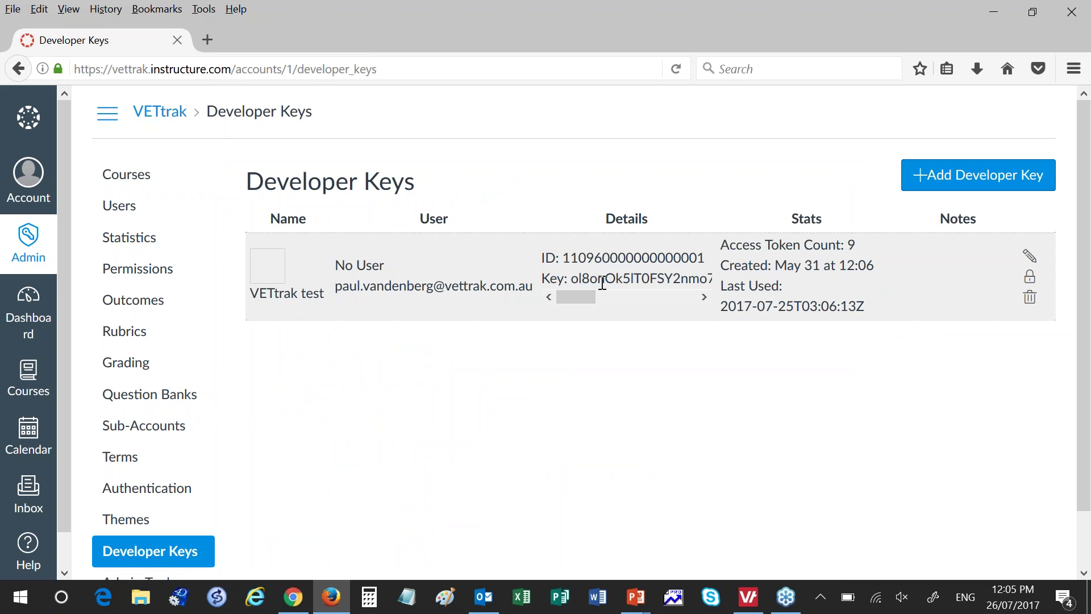
left_click(750, 597)
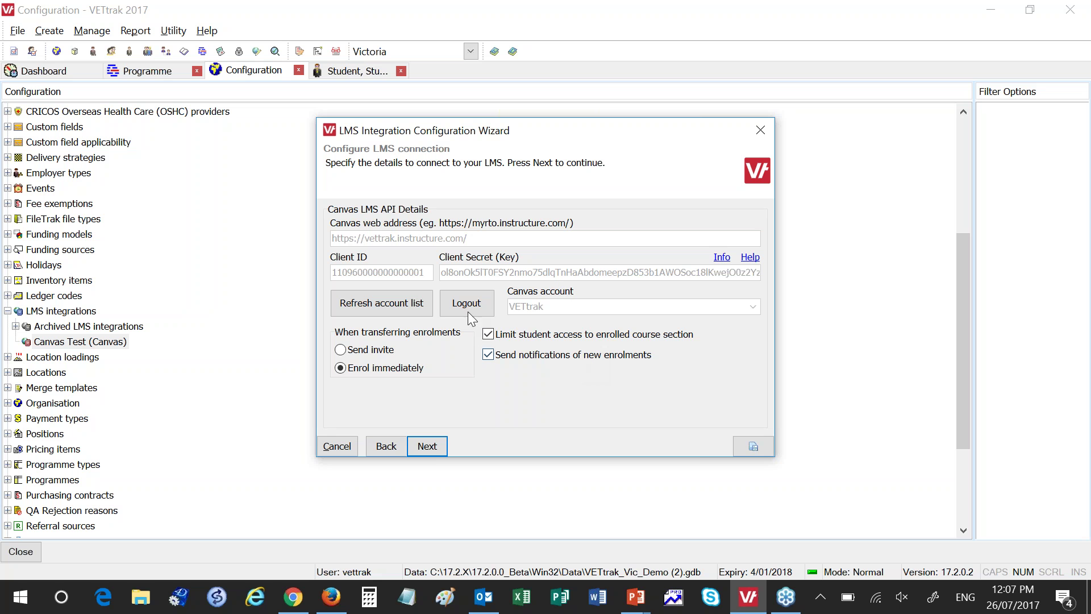
Confirm unit results Continuing when started and Competent when completed, with Online Learning - 9 delivery.
left_click(430, 447)
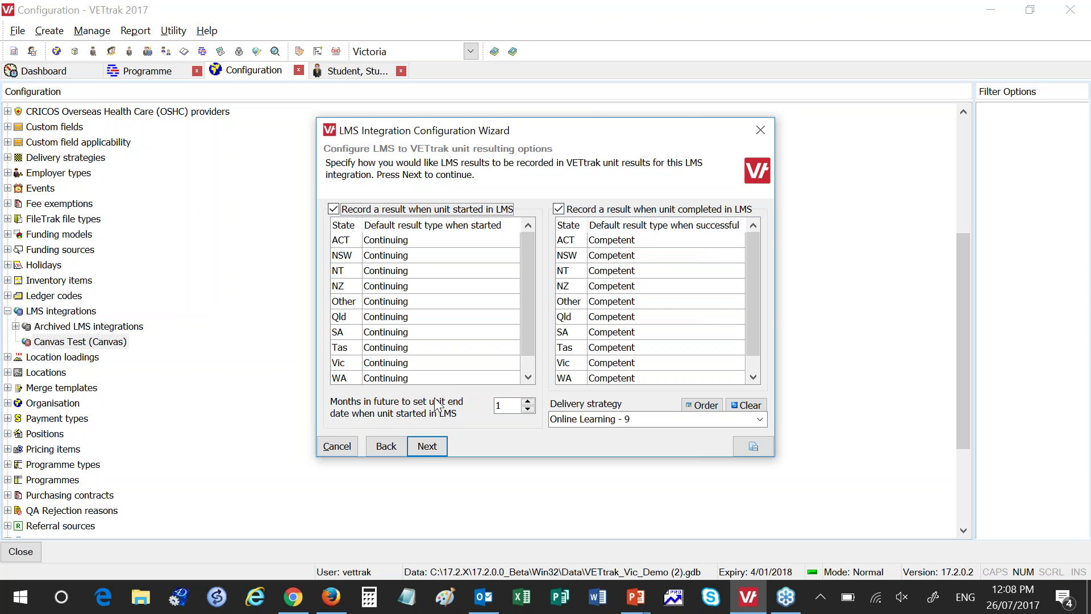
left_click(428, 447)
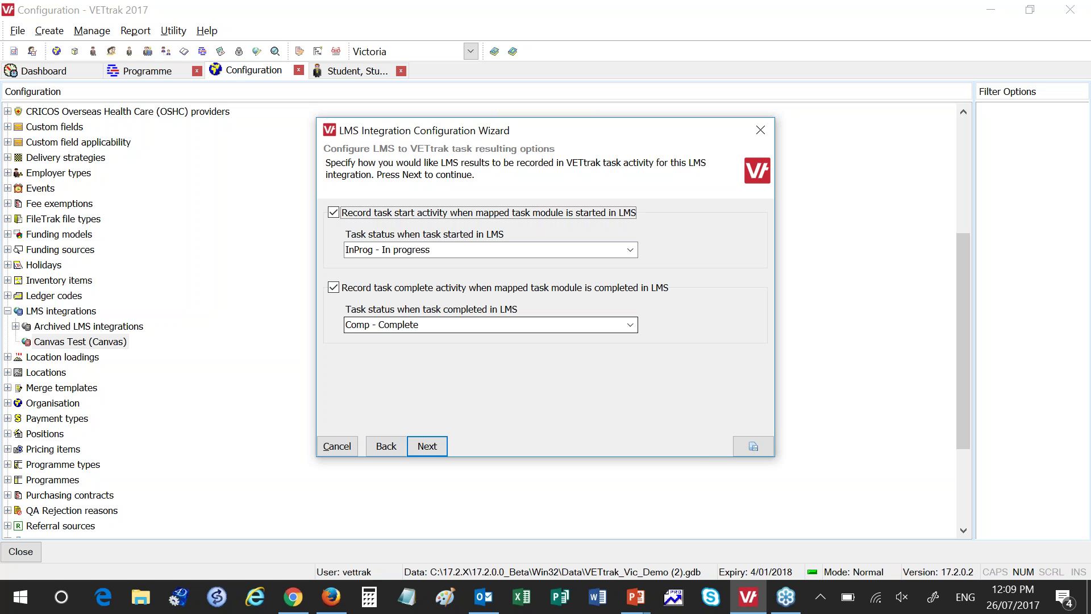
Keep task results InProg - In progress when started and Comp - Complete when completed.
left_click(429, 446)
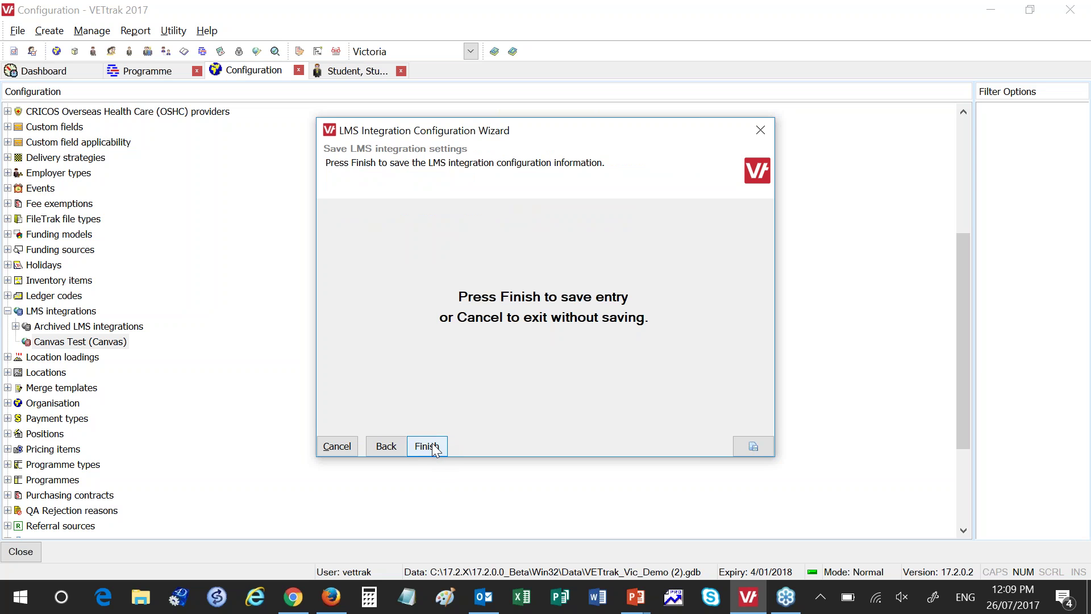
Store the Canvas Test integration settings with Finish, returning to the Configuration list.
left_click(434, 448)
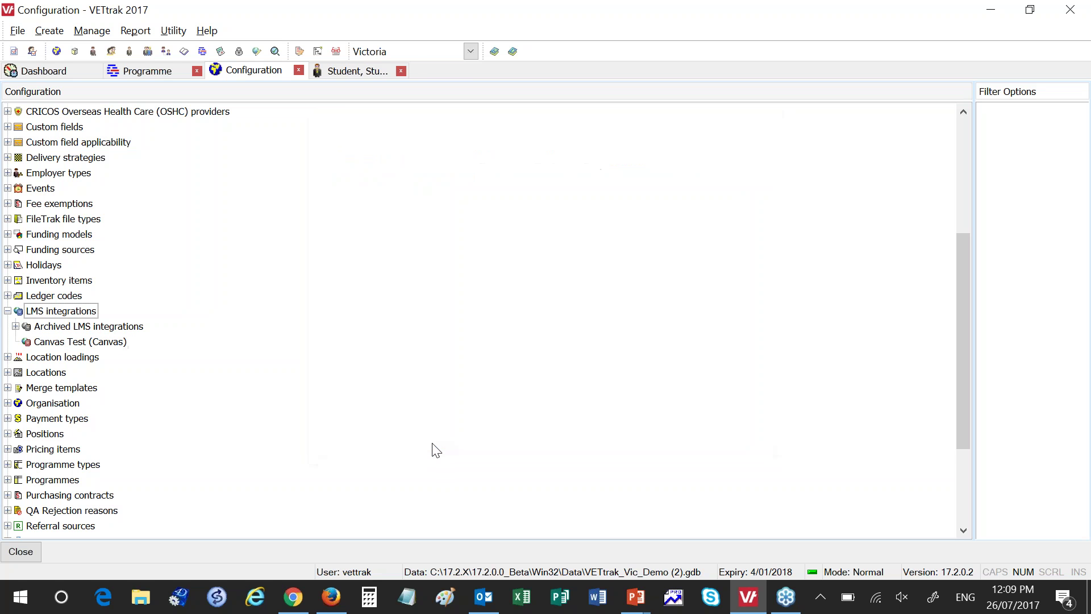
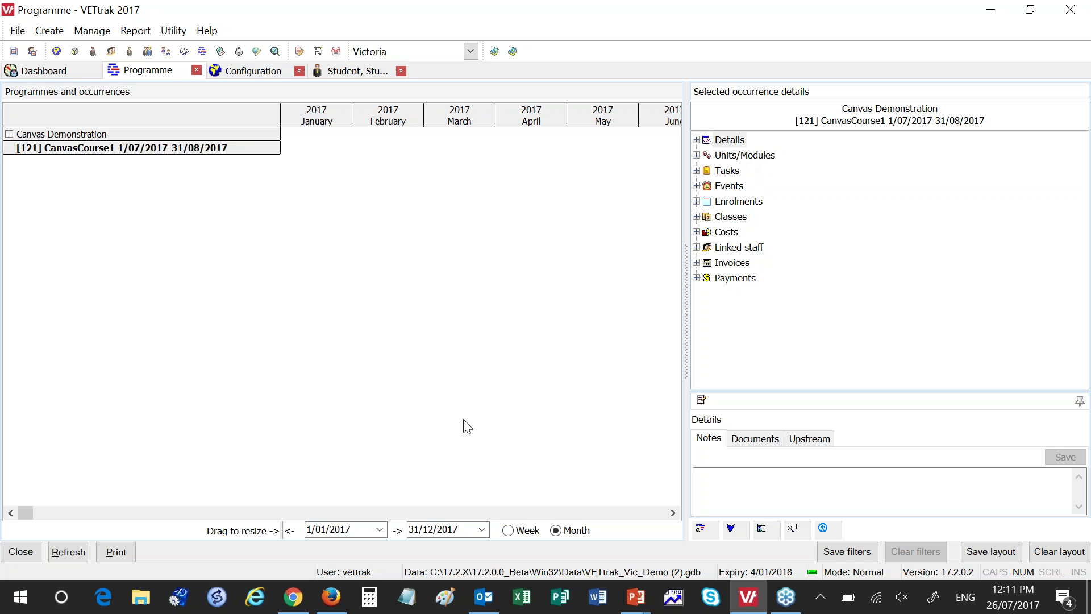
Bring Firefox to the front, showing the Canvas Developer Keys page with the 'VETtrak test' key.
left_click(332, 598)
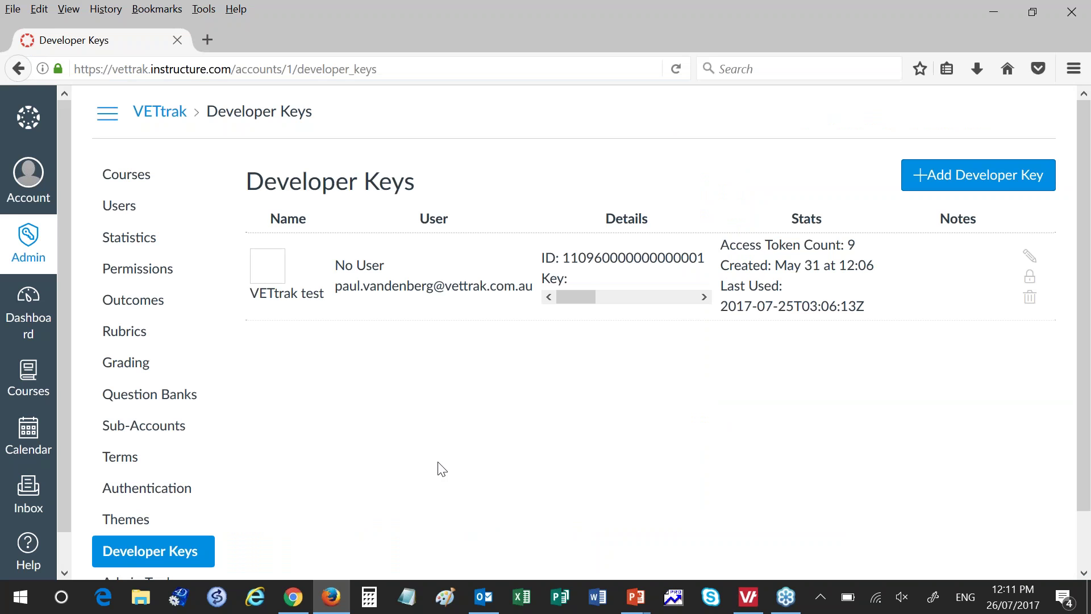
Open the Sections list in Canvas Example Course's settings and select Canvas Course 1.
left_click(138, 178)
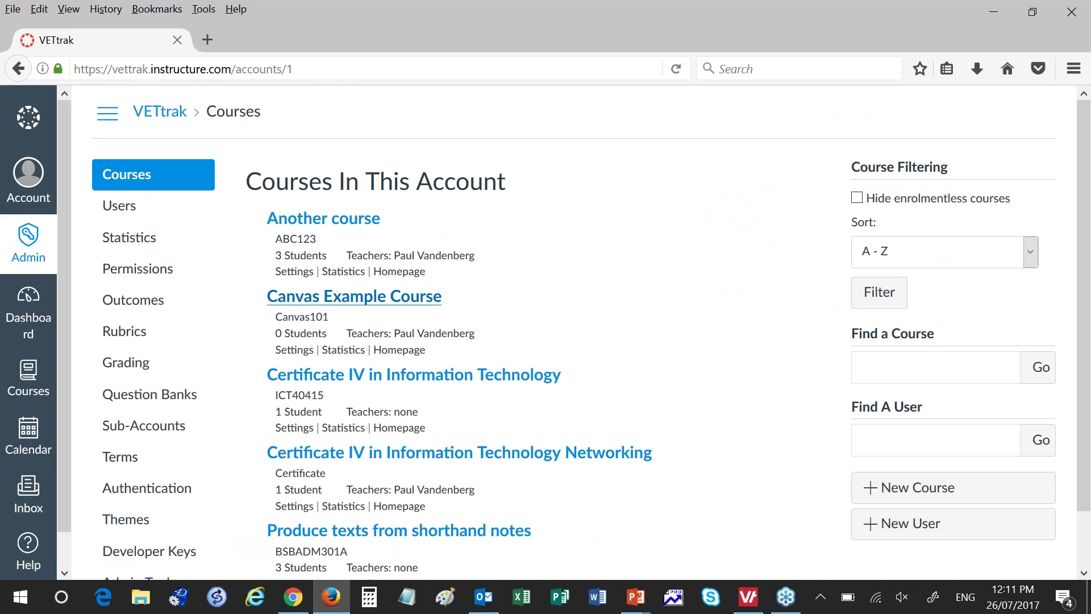
left_click(387, 301)
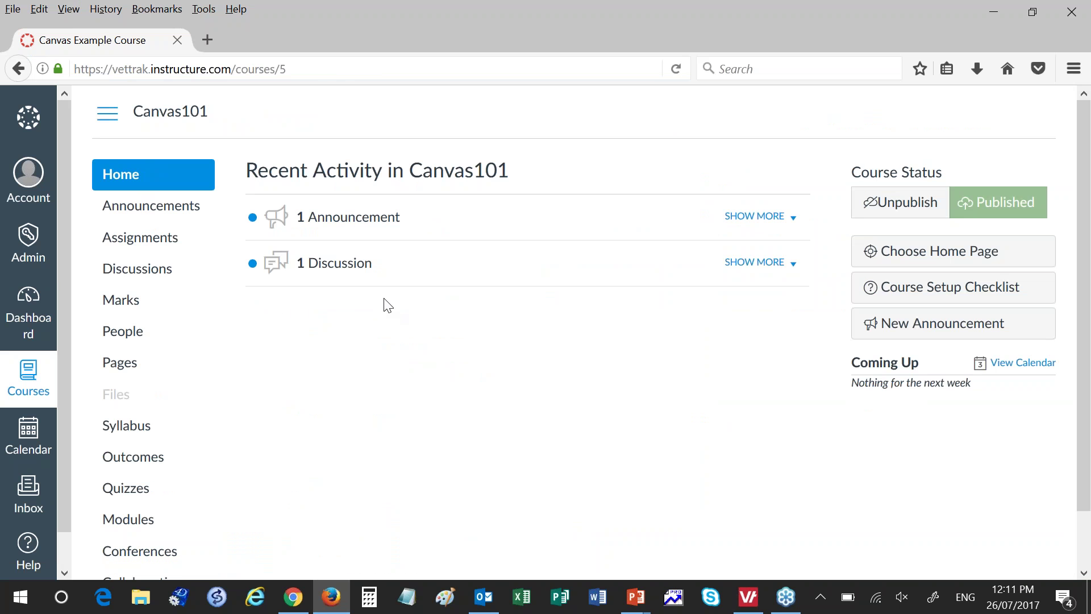
scroll(224, 420, "down", 2)
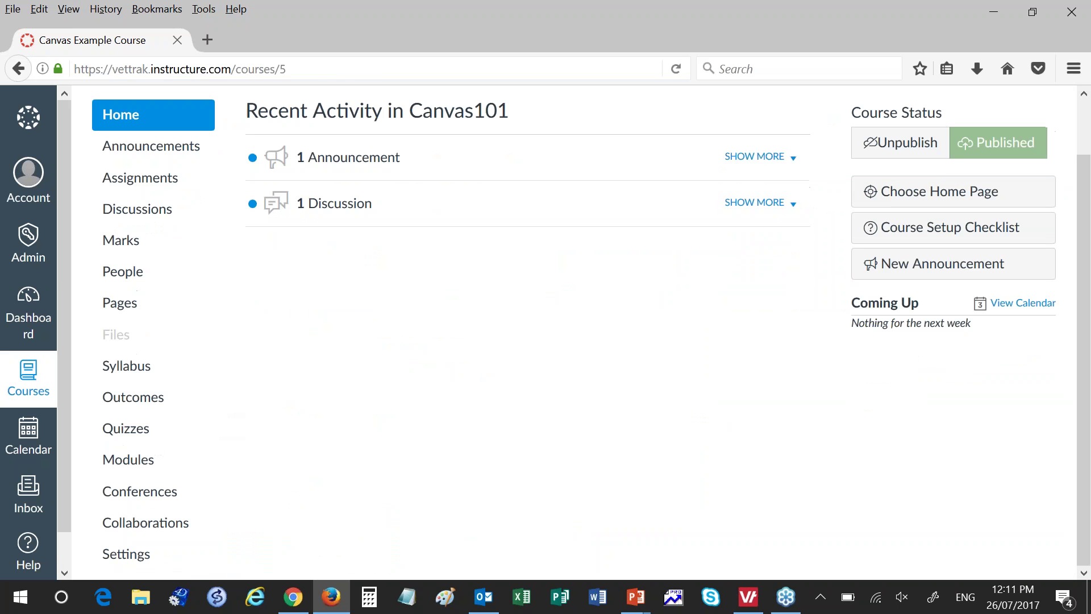
left_click(167, 540)
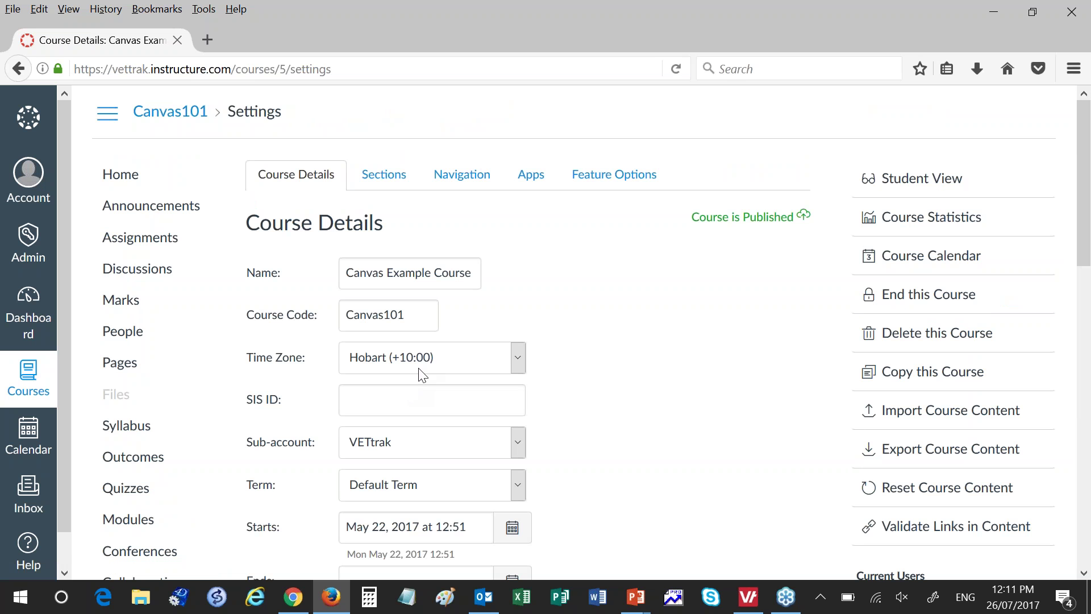
left_click(385, 177)
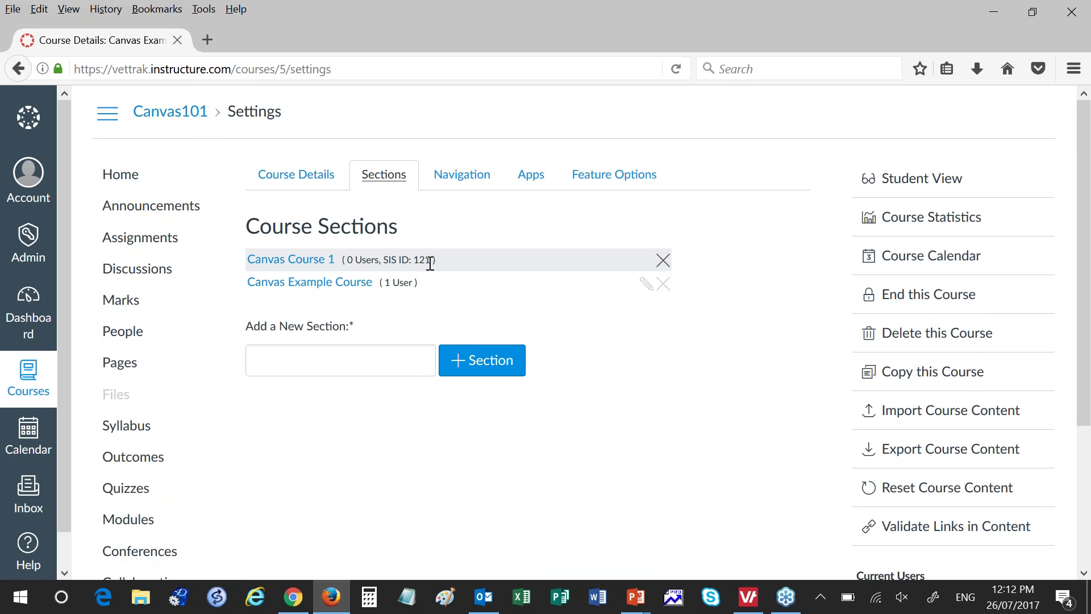
left_click(308, 260)
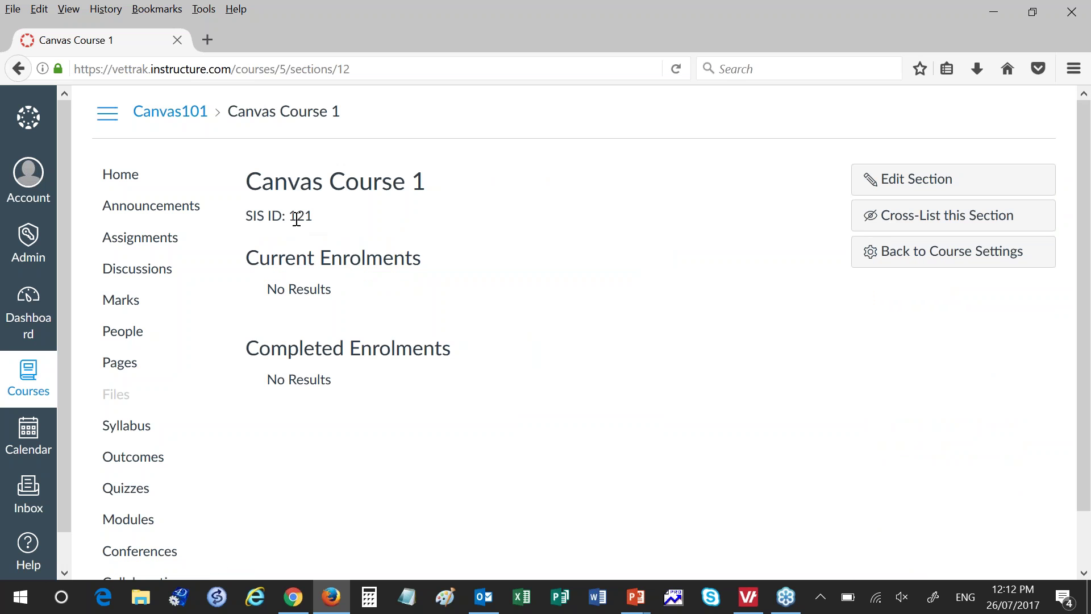
Open Canvas Course 1's edit form to check SIS ID 121, then return to VETtrak.
left_click(946, 180)
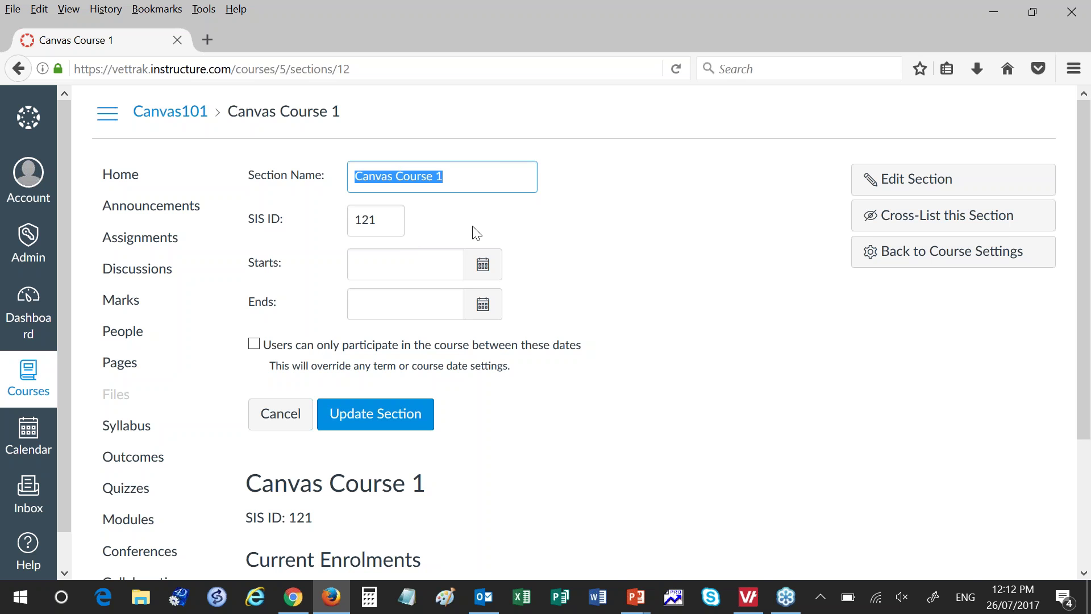
left_click(748, 597)
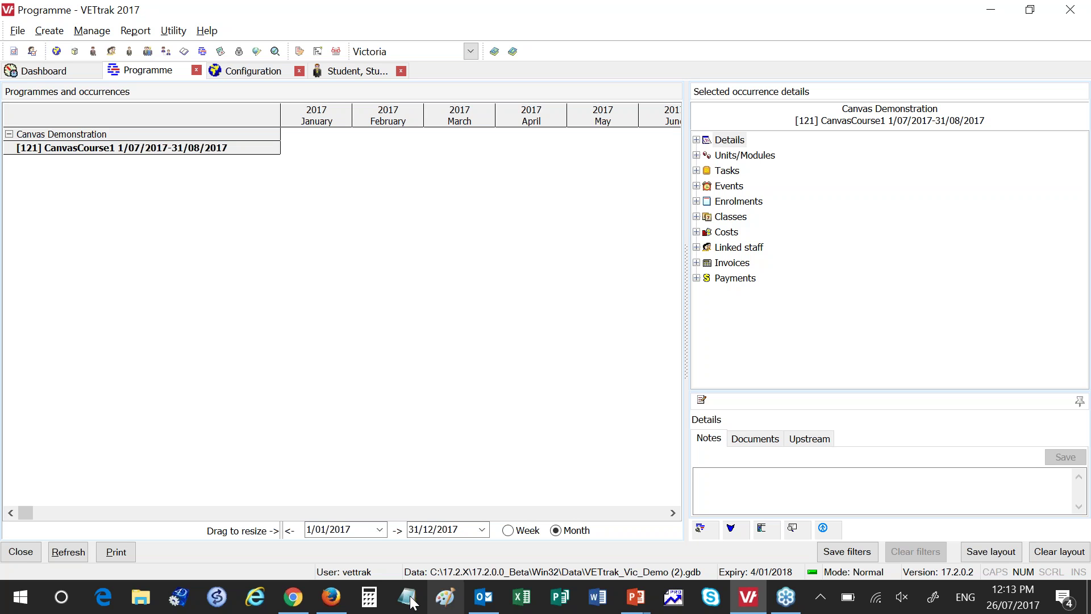
Switch to the PowerPoint slide show's Configuration in Canvas LMS slide.
key("alt+Tab")
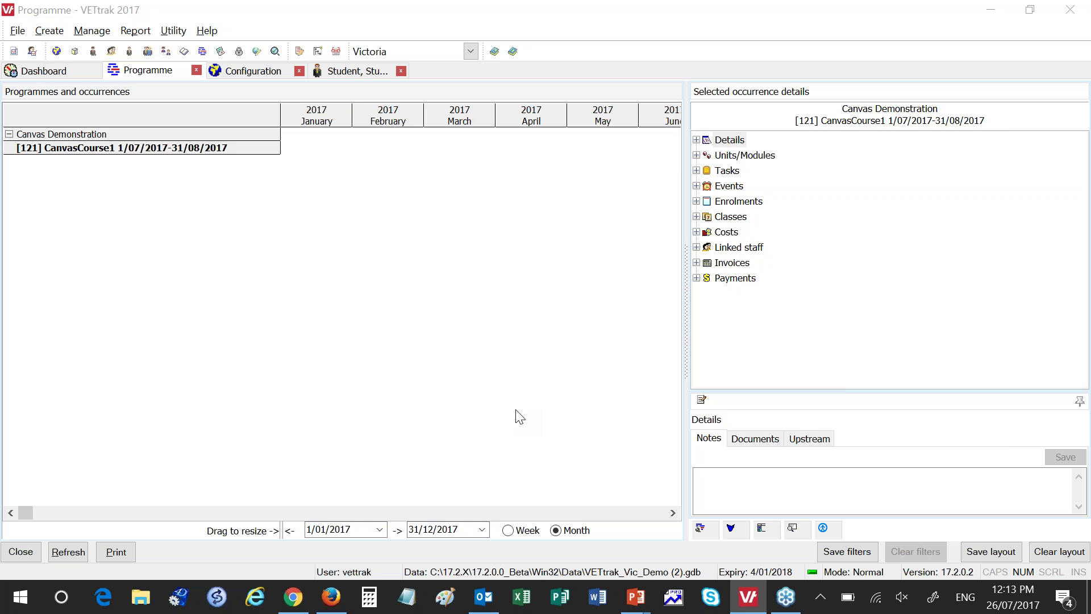
key("alt+Tab")
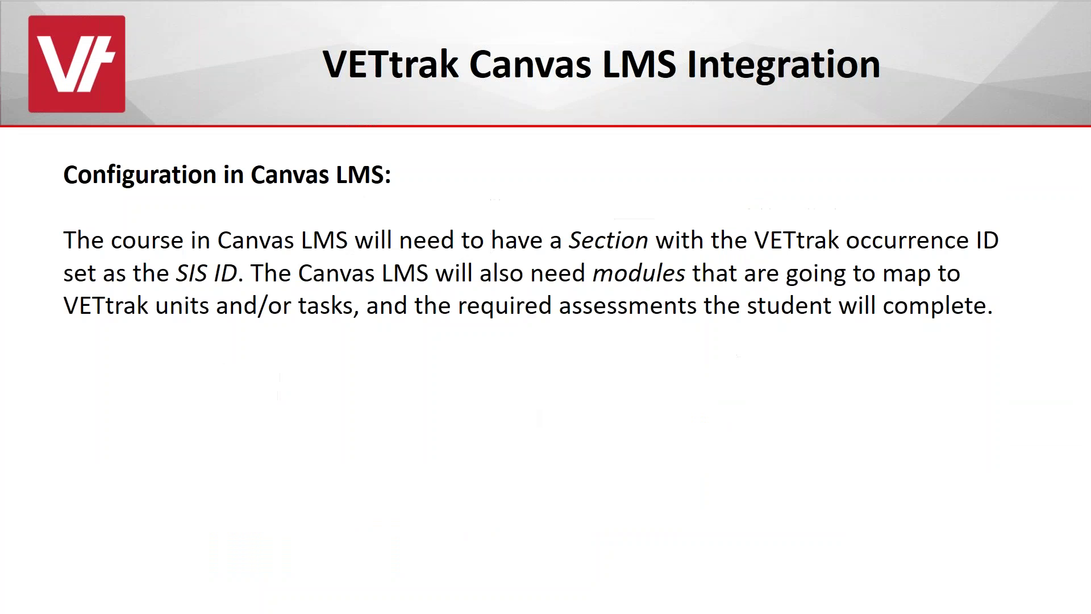
Advance to the Link Occurrence to Canvas LMS slide, then return to VETtrak's Programme screen.
left_click(543, 392)
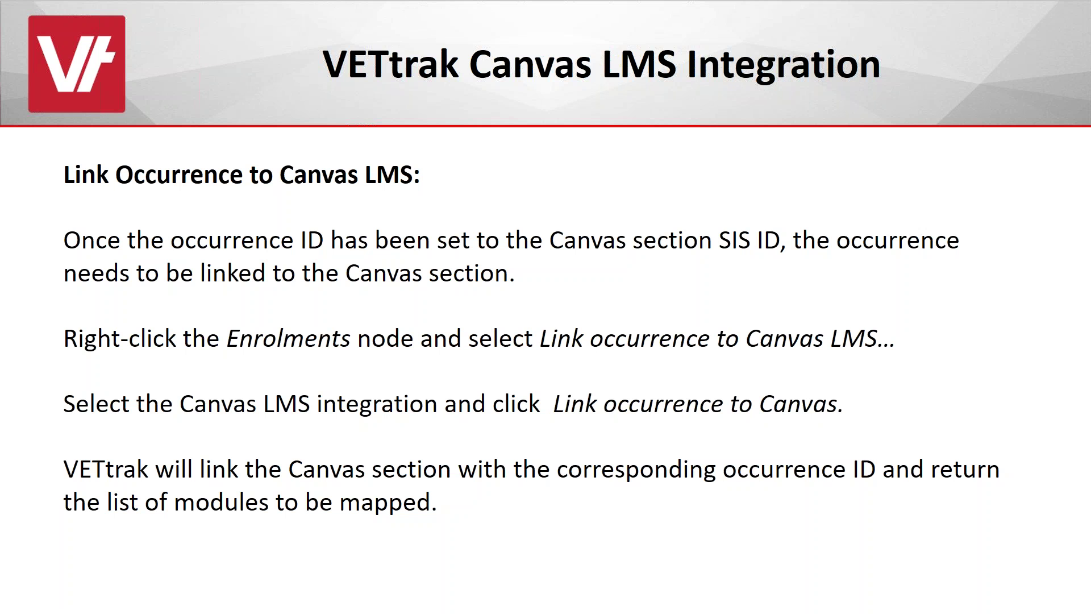
key("alt+Tab")
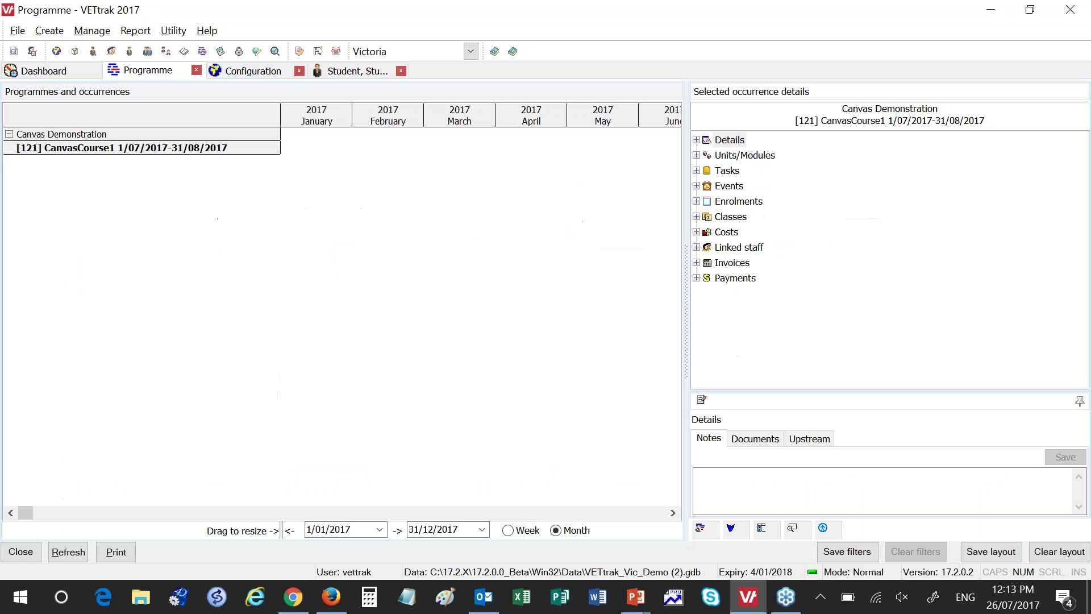
Launch Link occurrence to Canvas LMS from the Enrolments node of occurrence 121.
right_click(738, 202)
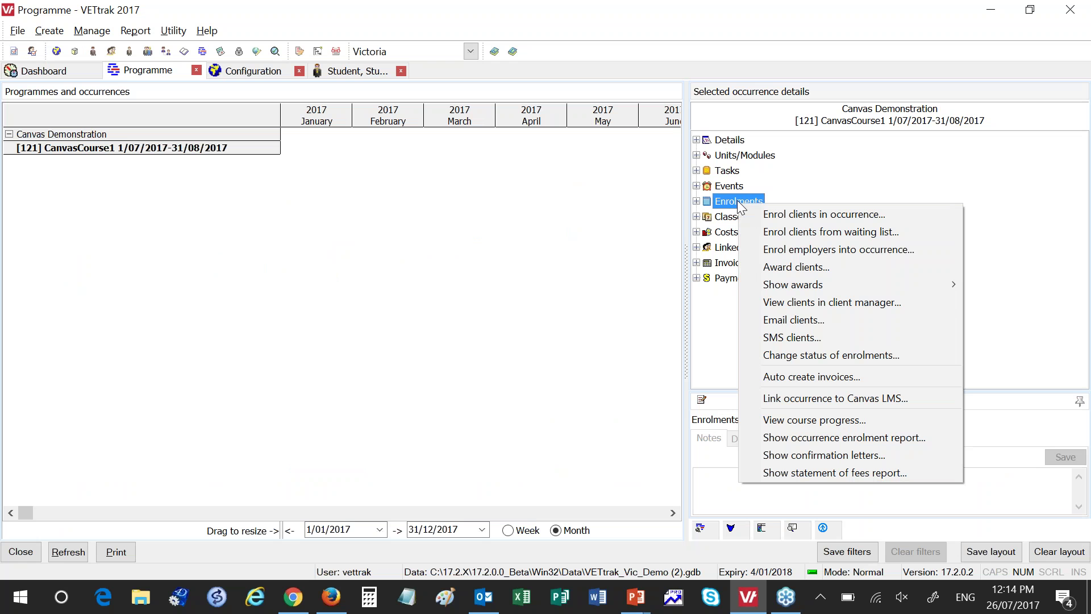
left_click(812, 398)
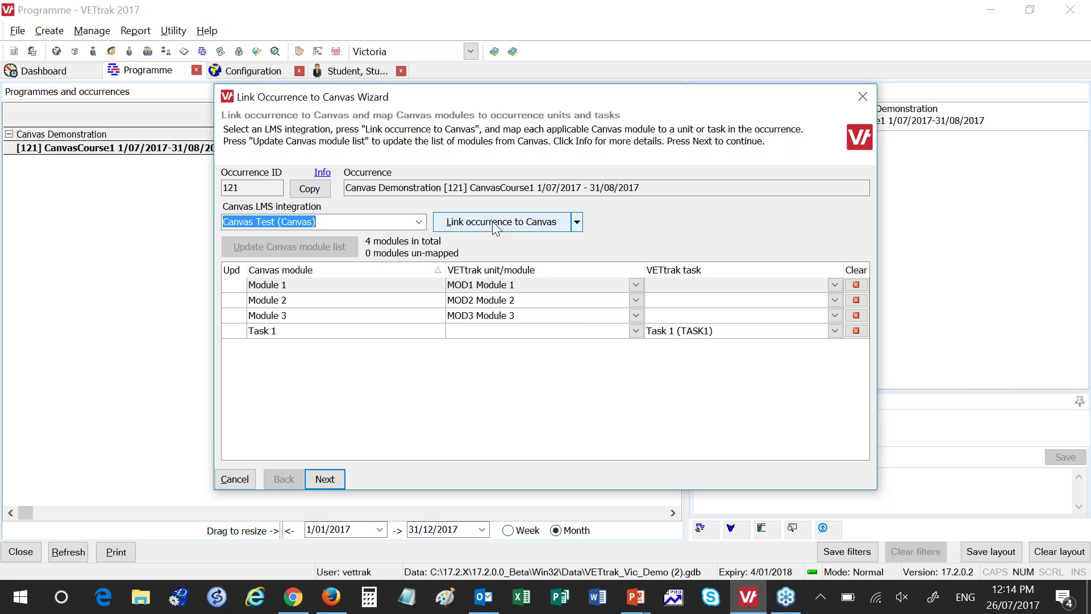
Link occurrence 121 through the Canvas Test integration, accepting the no-change module update.
left_click(420, 223)
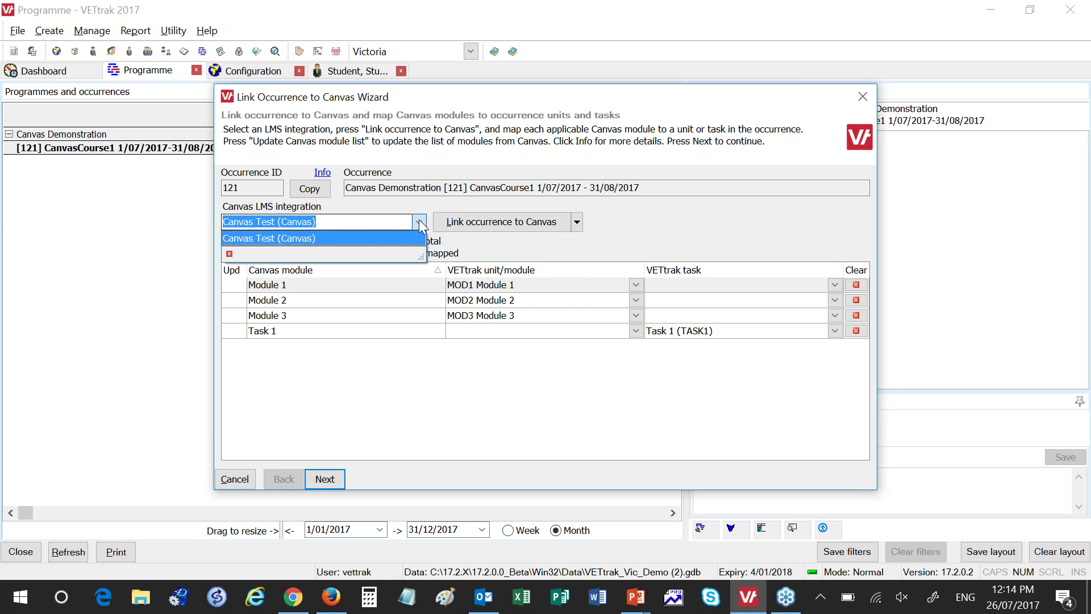
left_click(419, 223)
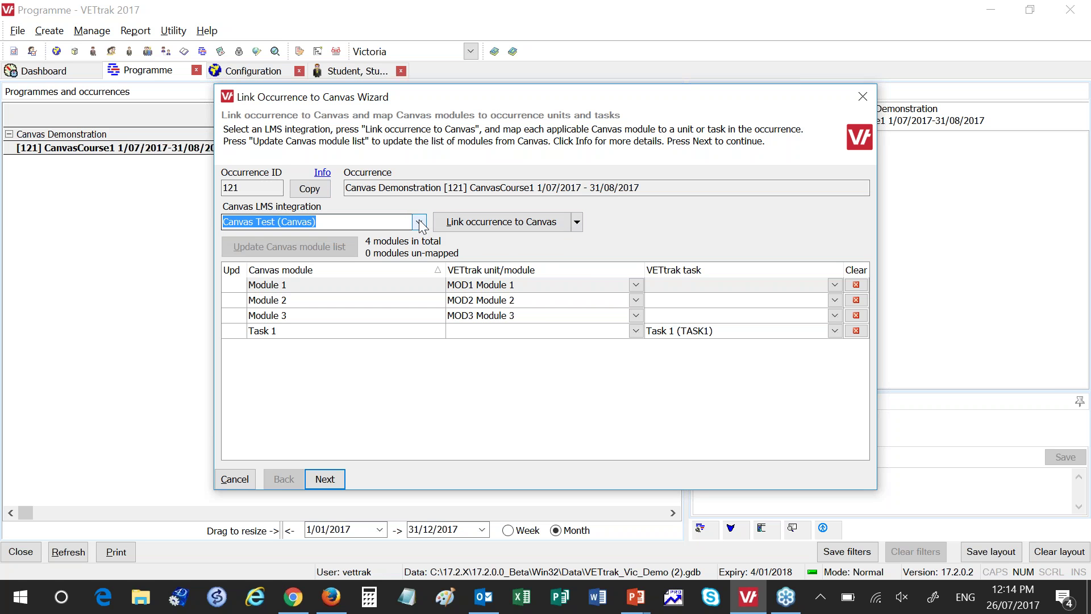
left_click(487, 228)
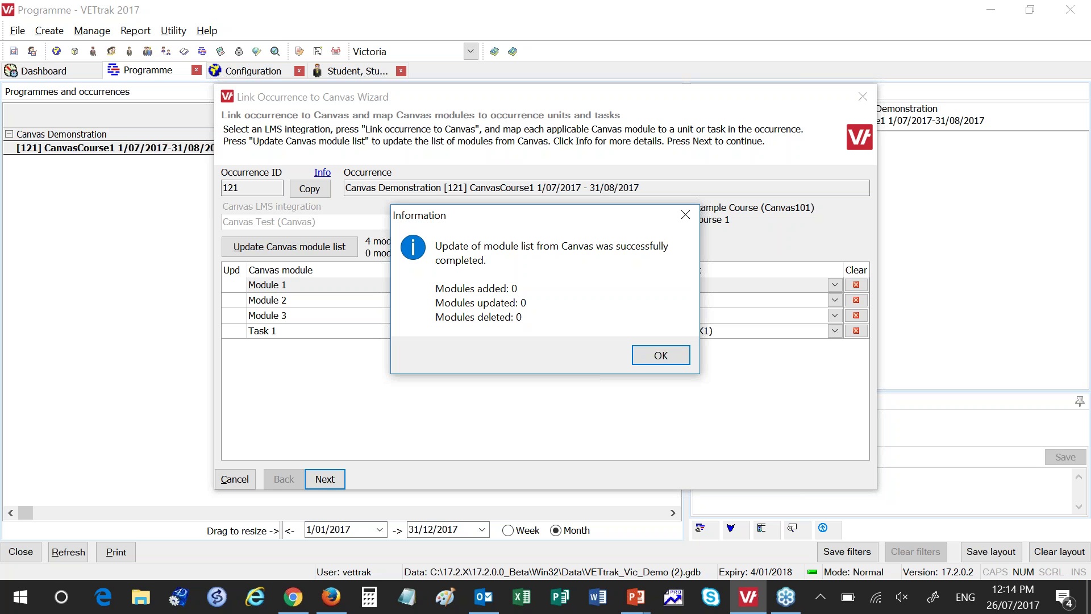
left_click(655, 358)
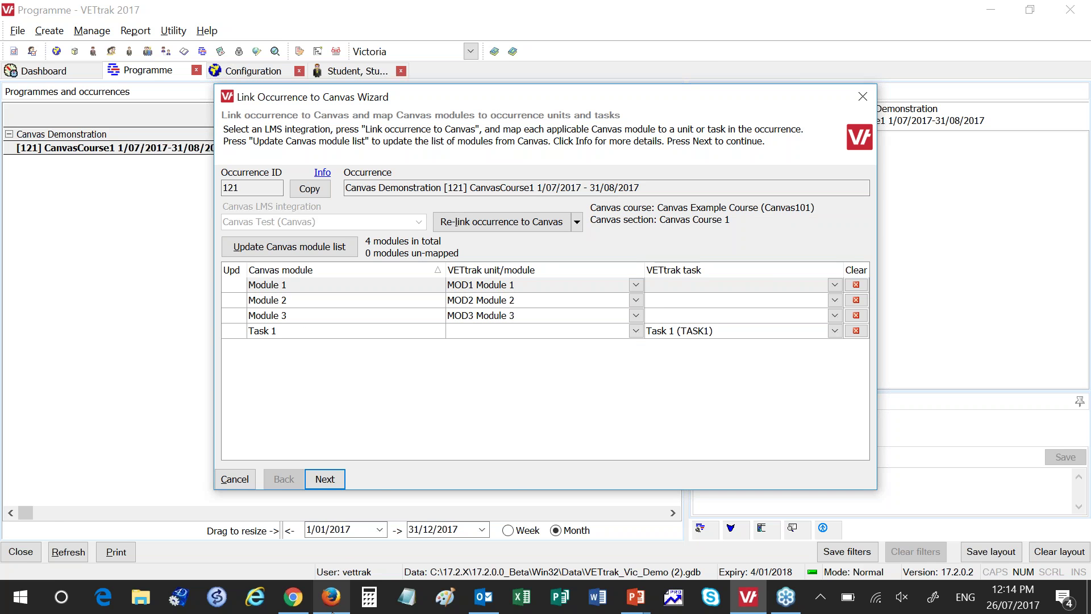
left_click(335, 602)
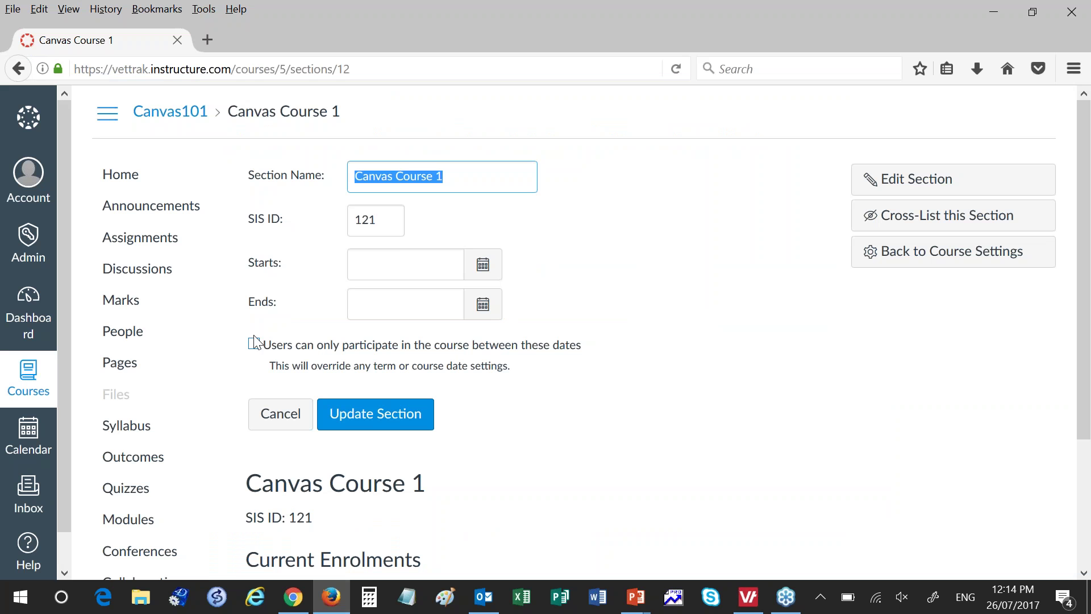
Review Module 1–3 and Task 1 on the Canvas101 Modules page, then return to VETtrak.
left_click(131, 526)
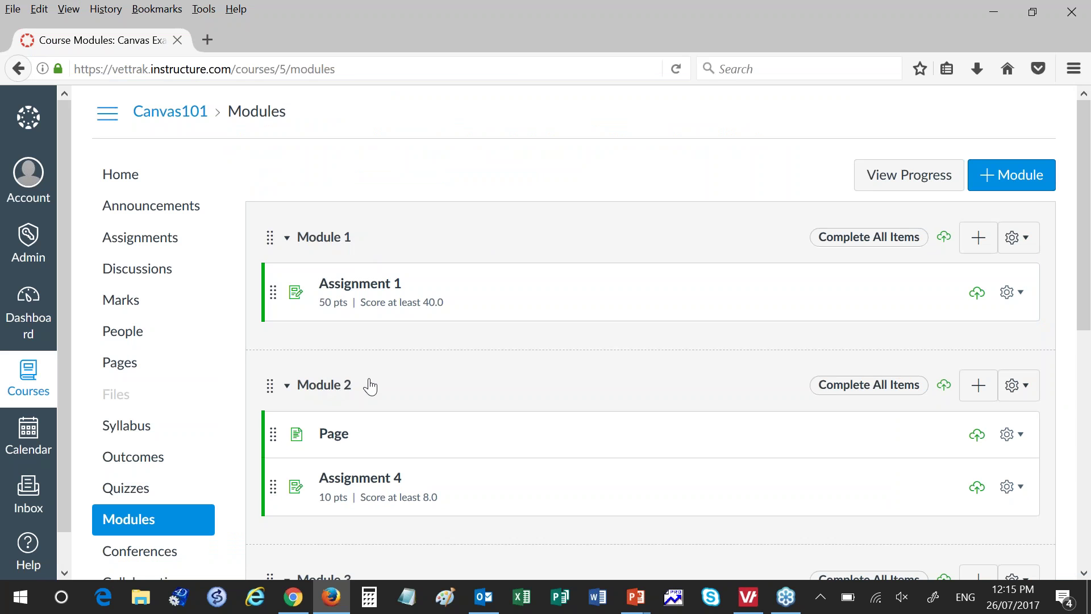
scroll(469, 391, "down", 3)
scroll(461, 375, "down", 3)
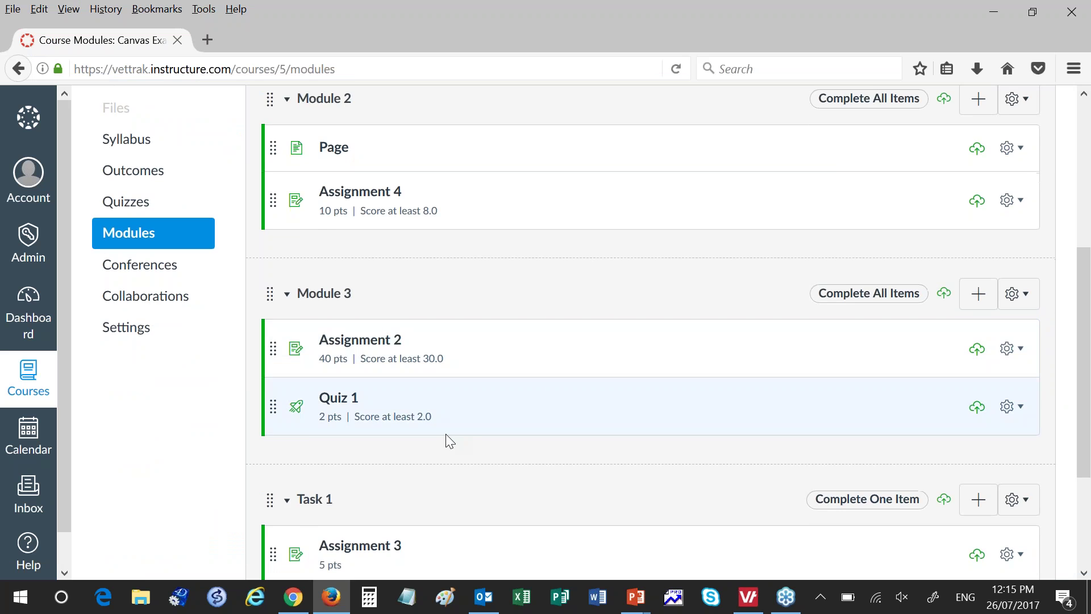
scroll(447, 434, "down", 3)
scroll(445, 432, "down", 1)
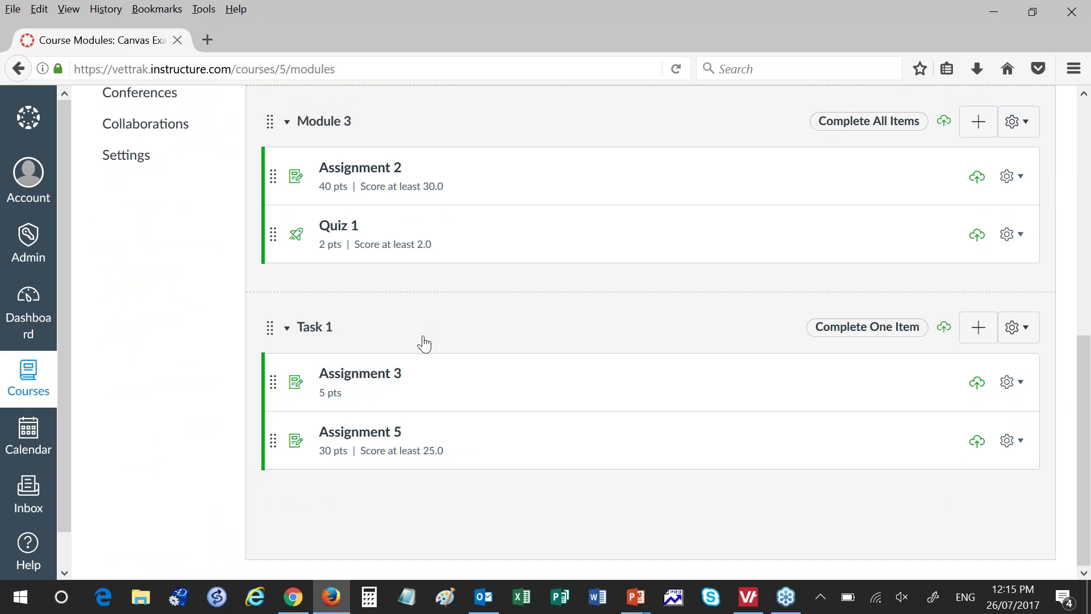
scroll(341, 341, "up", 7)
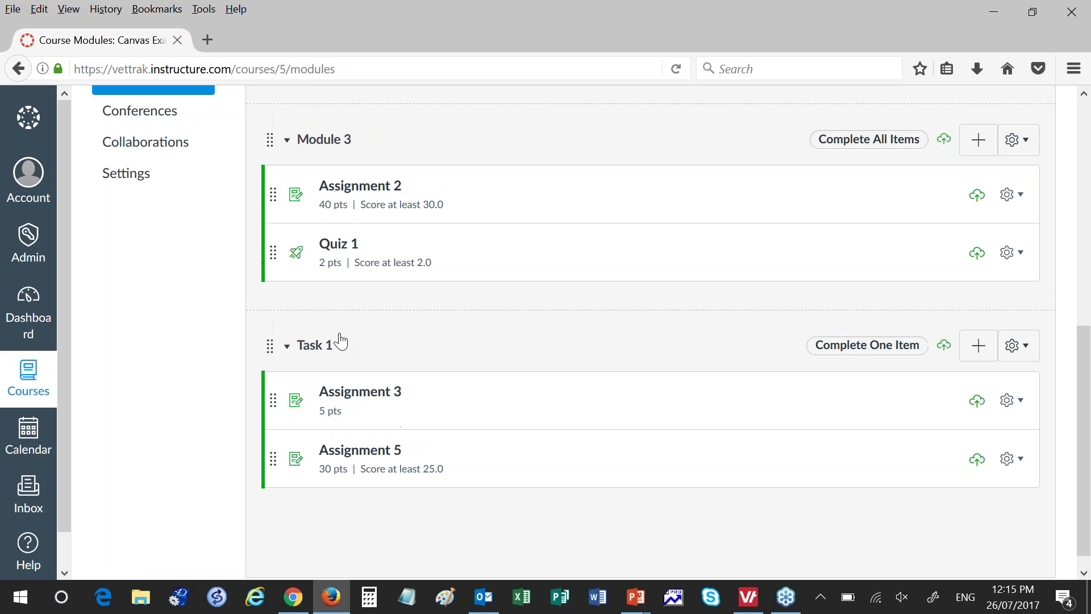
scroll(359, 345, "up", 2)
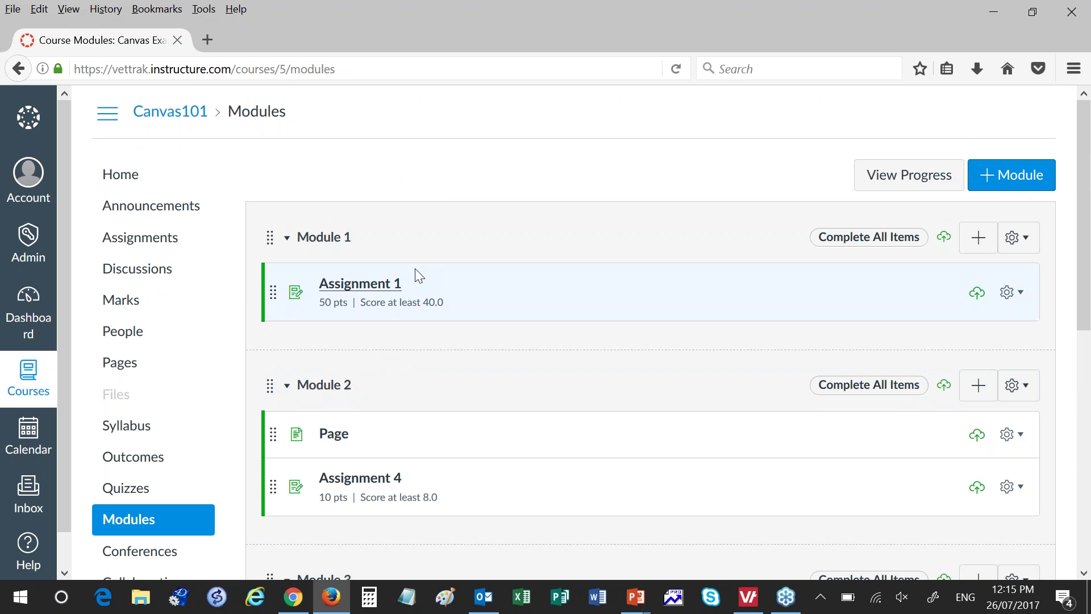
mouse_move(755, 607)
left_click(754, 606)
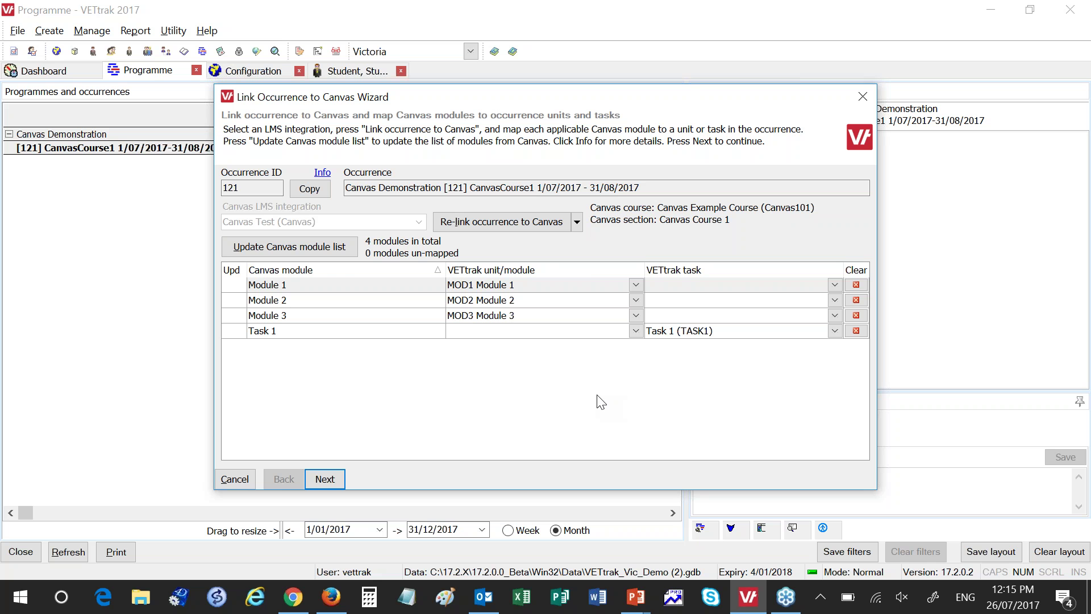
Show the 'Link Canvas LMS modules to VETtrak units/tasks' slide in the slide show.
key("alt+Tab")
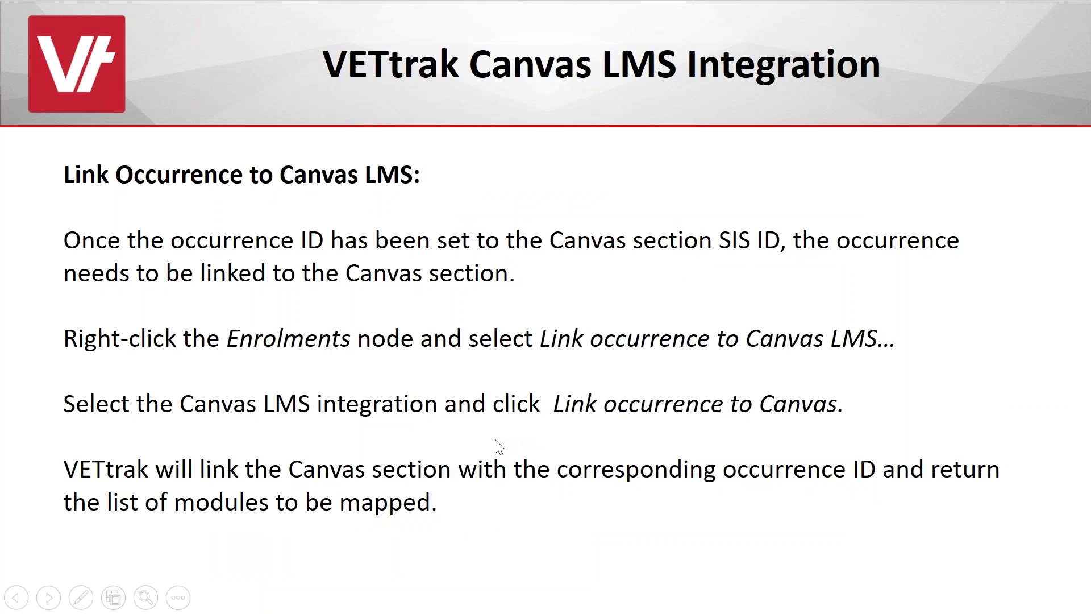
left_click(505, 443)
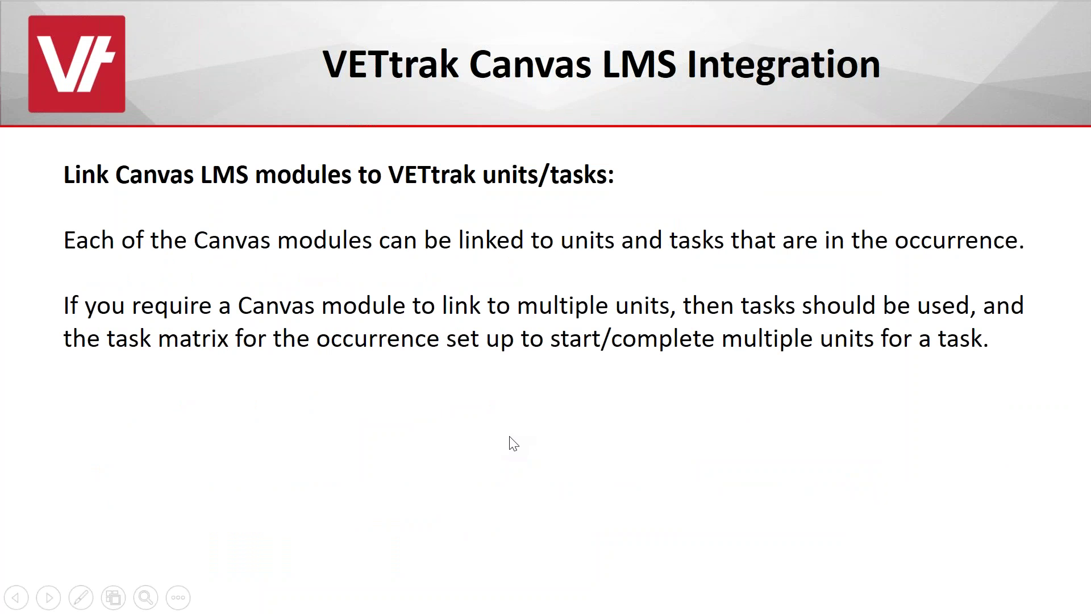
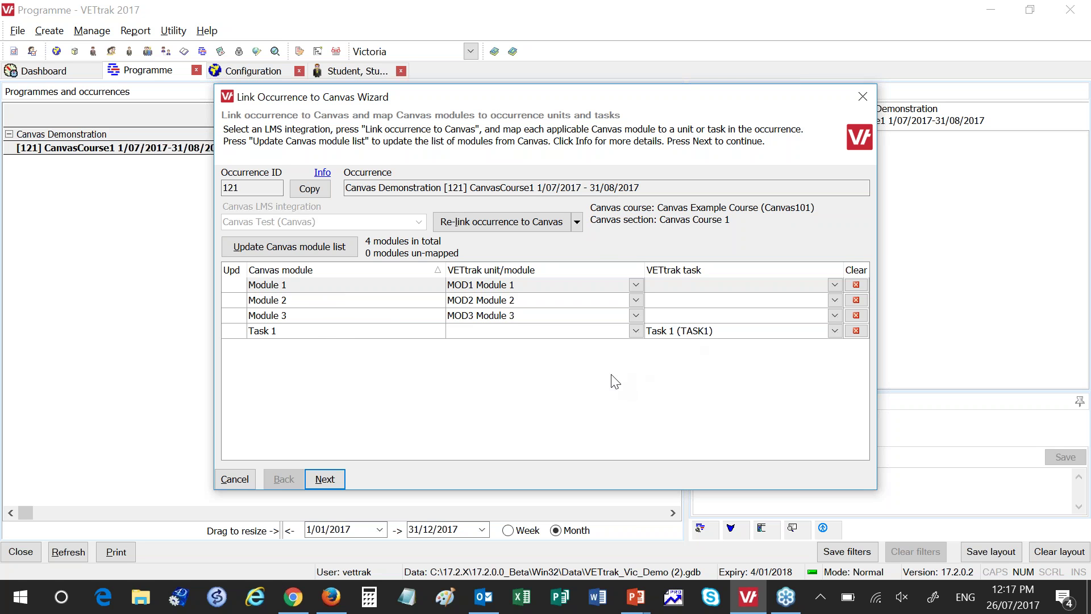
Keep Canvas Module 2 mapped to MOD2 Module 2 and advance the wizard to its save step.
left_click(636, 301)
left_click(637, 302)
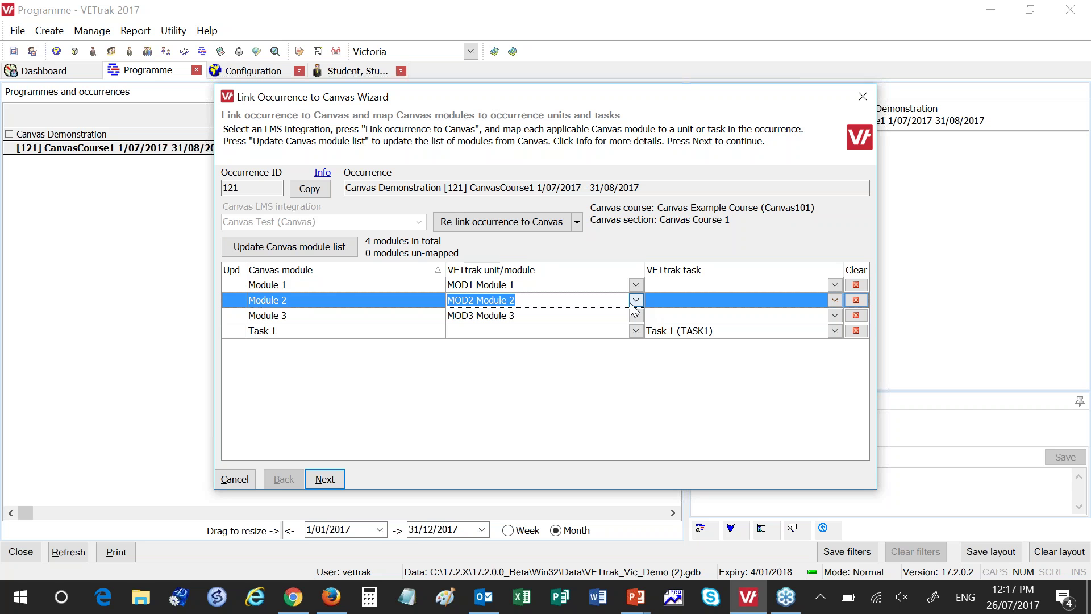
left_click(337, 483)
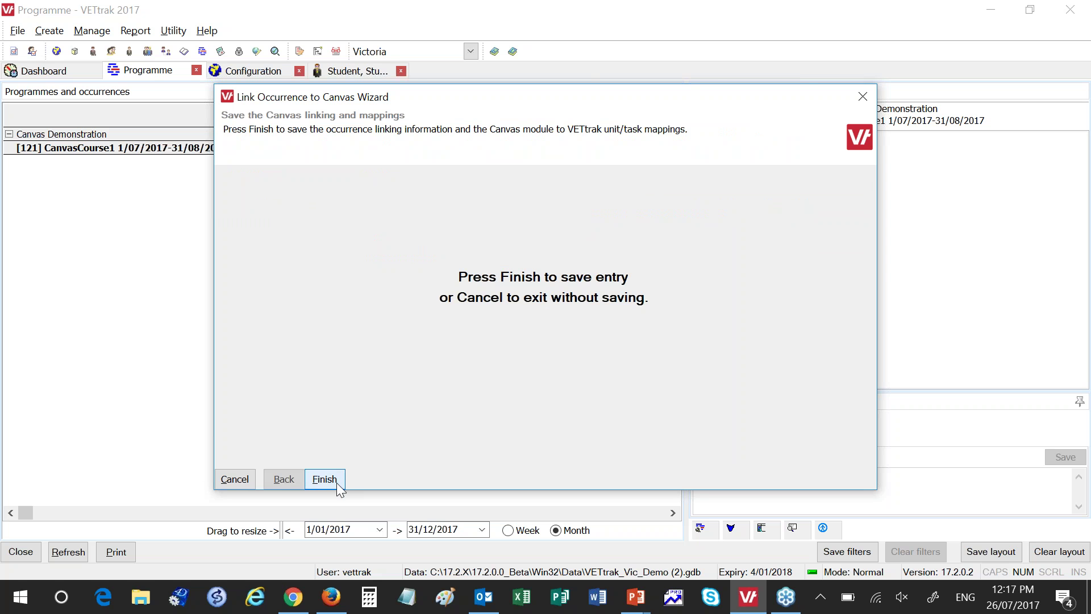
Save the Canvas link and mappings, expand Enrolments to list the student, and return to the slides.
left_click(331, 479)
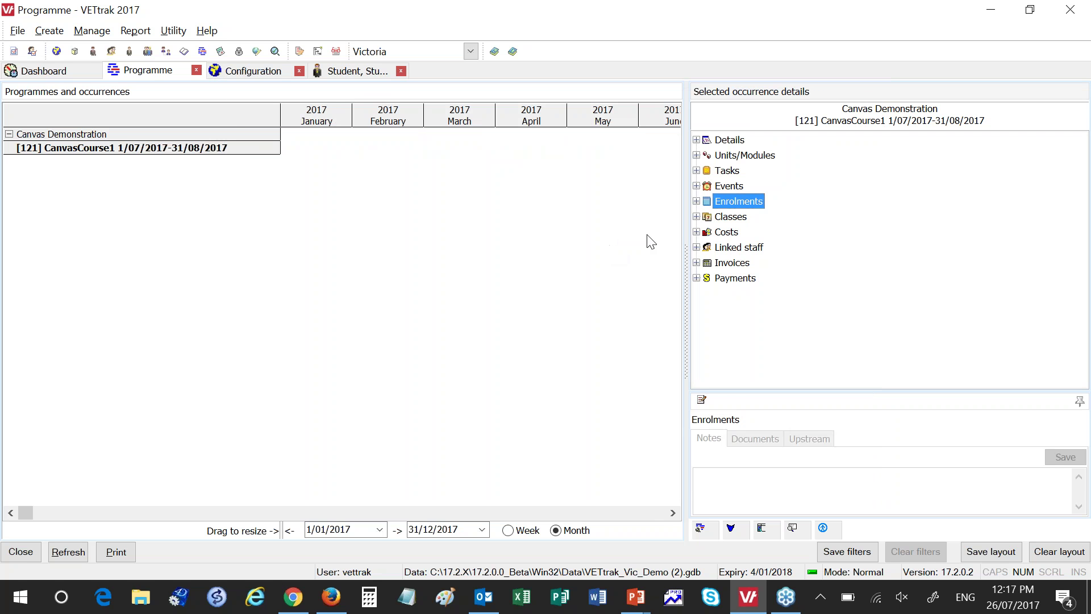
right_click(723, 203)
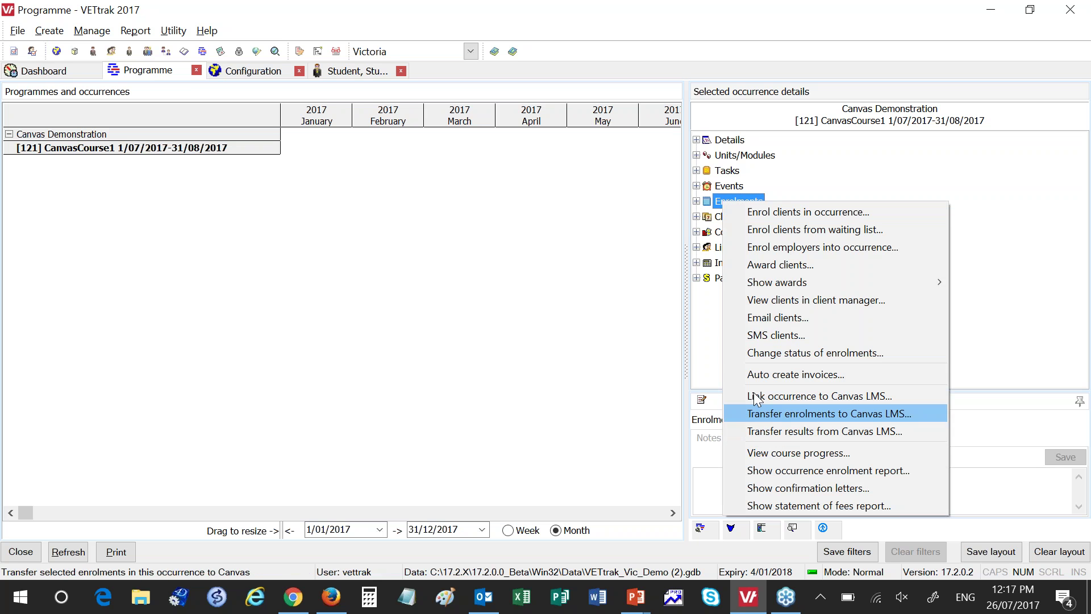
left_click(702, 340)
left_click(696, 201)
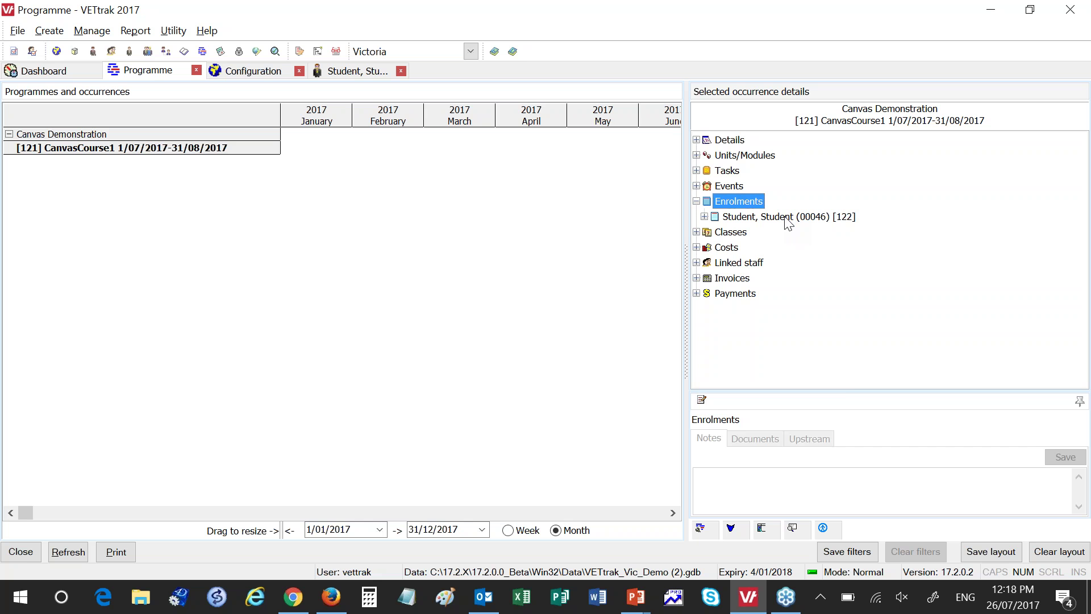
key("alt+Tab")
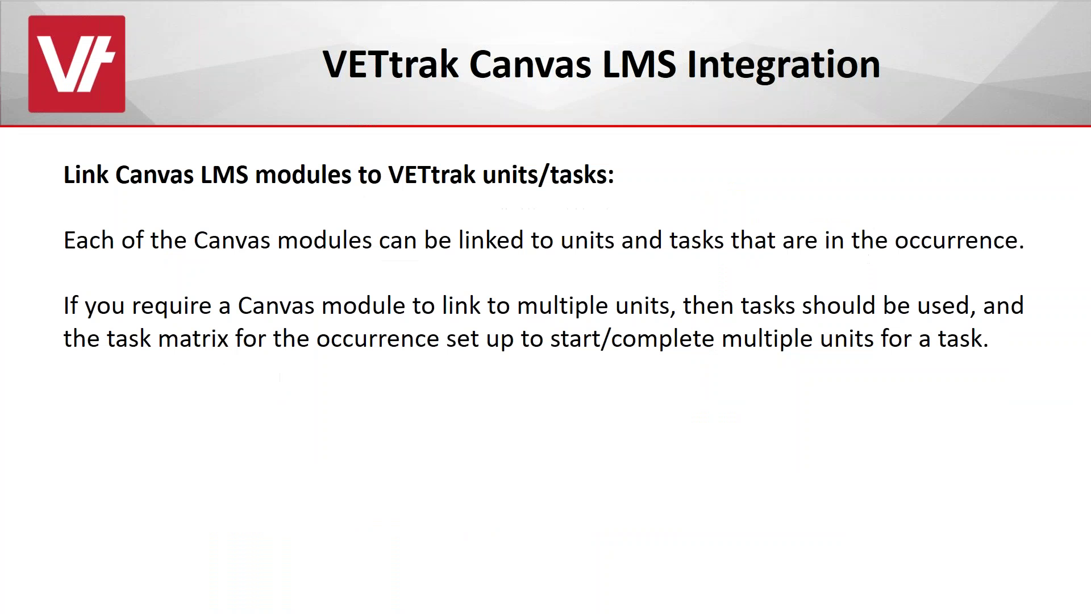
Advance to the 'Transfer enrolments to Canvas LMS' slide, then return to VETtrak.
left_click(591, 287)
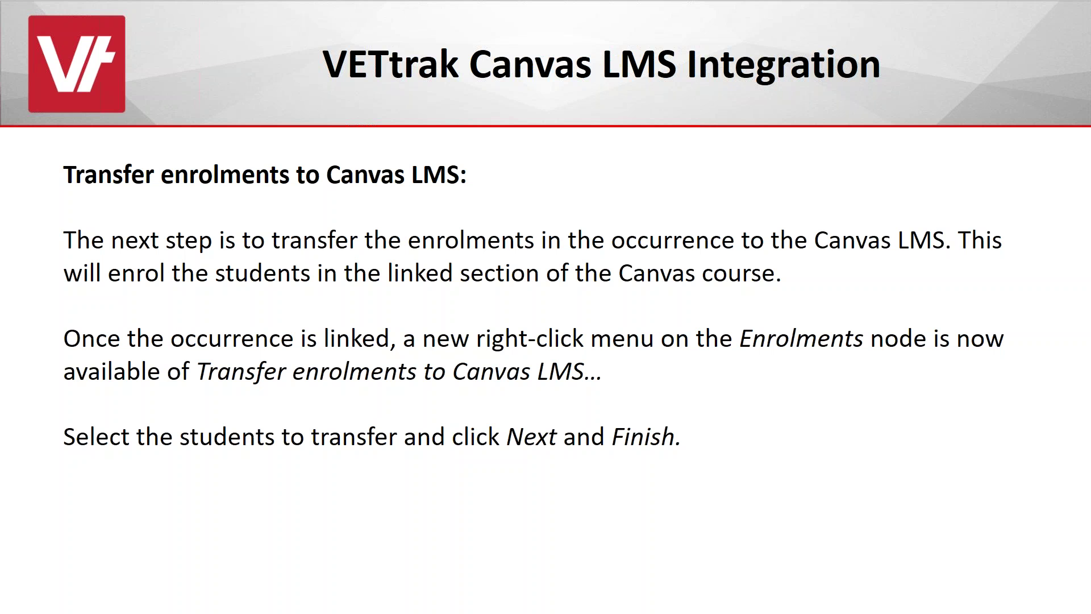
key("alt+Tab")
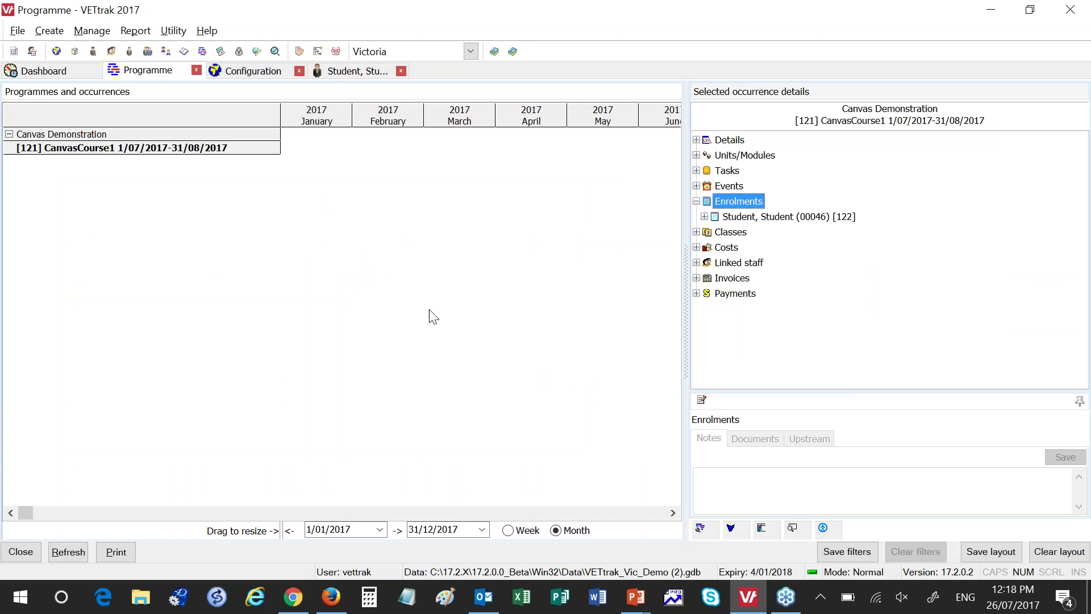
Transfer the occurrence's single student enrolment to the Canvas Test LMS after checking its status.
right_click(752, 200)
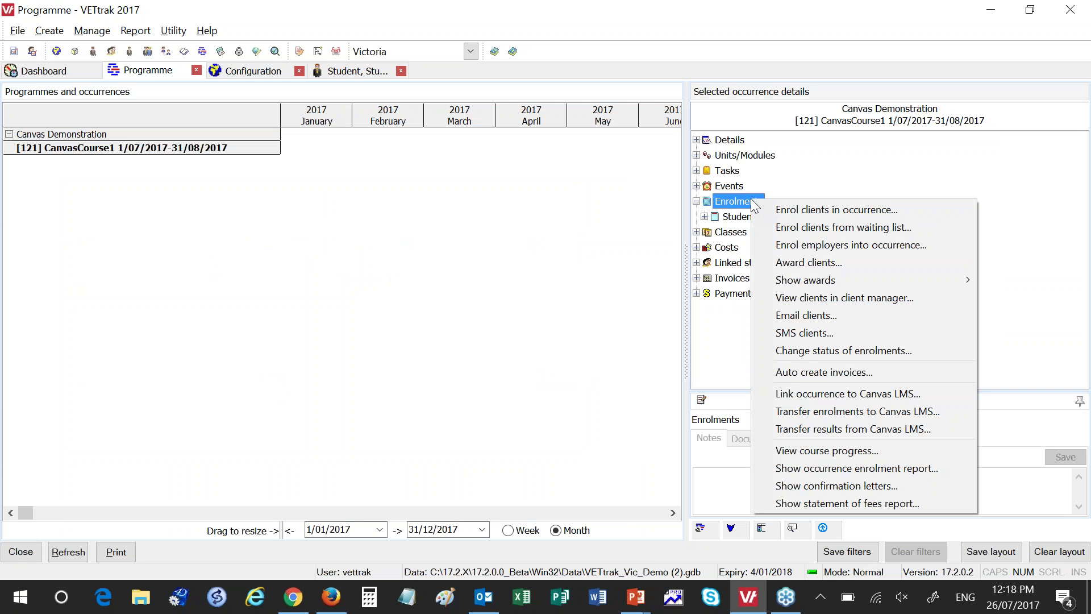
left_click(794, 412)
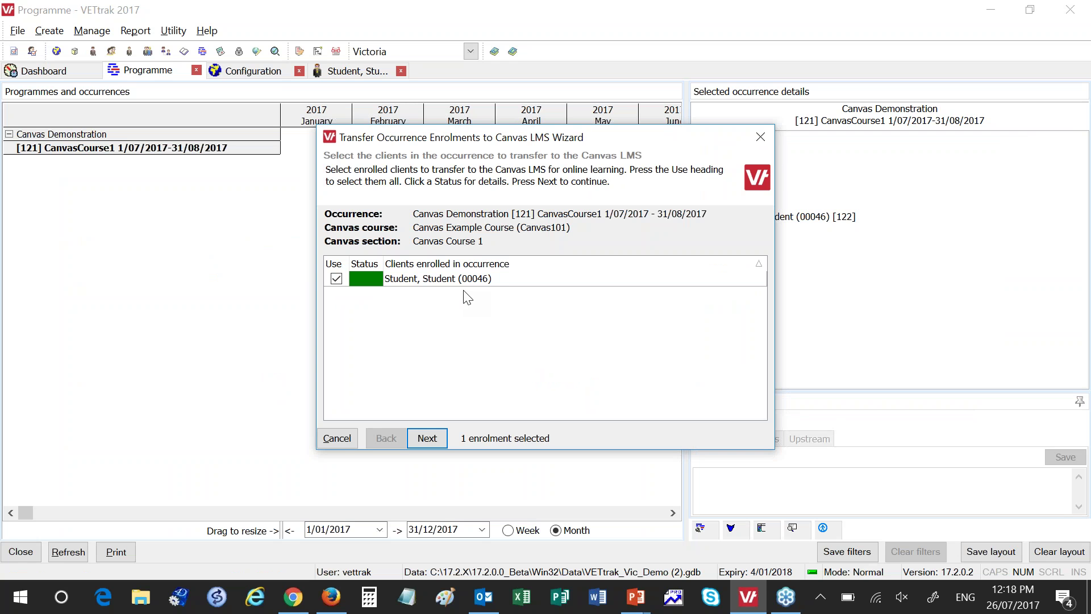
left_click(373, 278)
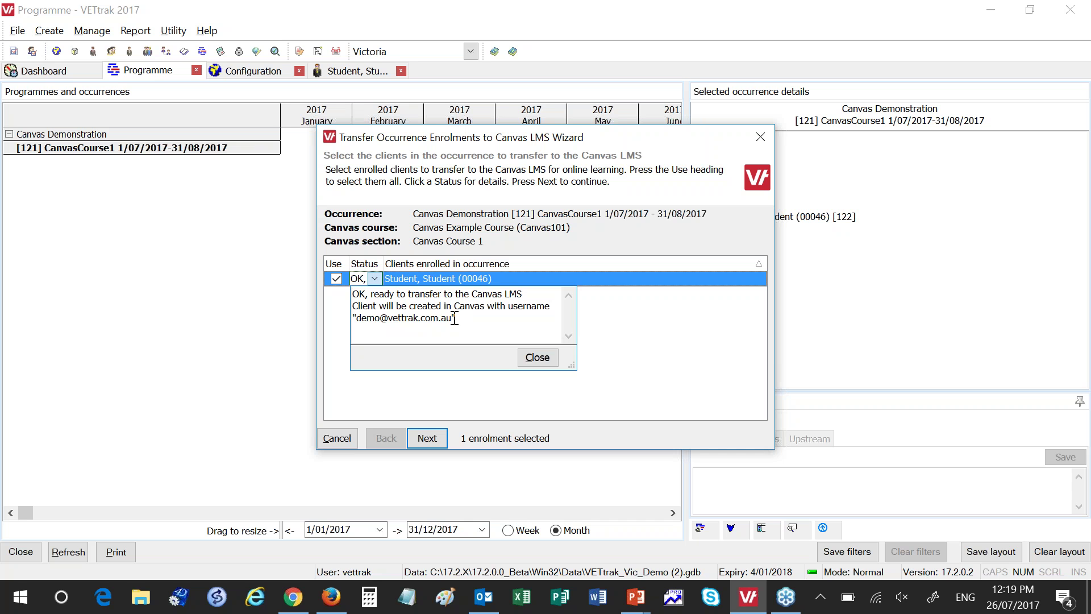
left_click(528, 357)
left_click(439, 441)
left_click(431, 440)
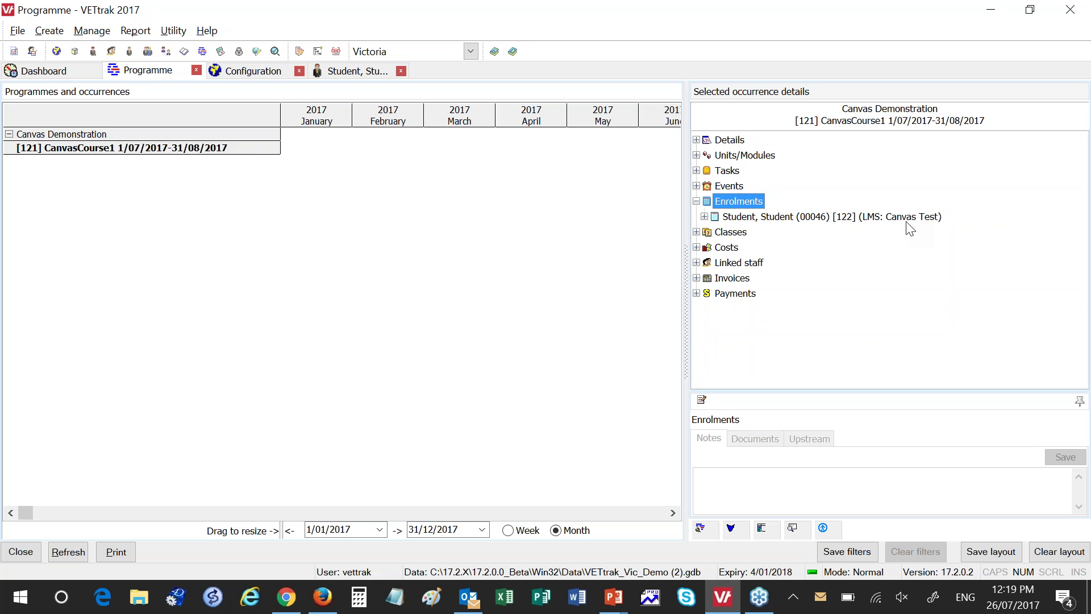
Check the Canvas101 People roster shows the transferred student as a Student in Canvas Course 1.
left_click(322, 599)
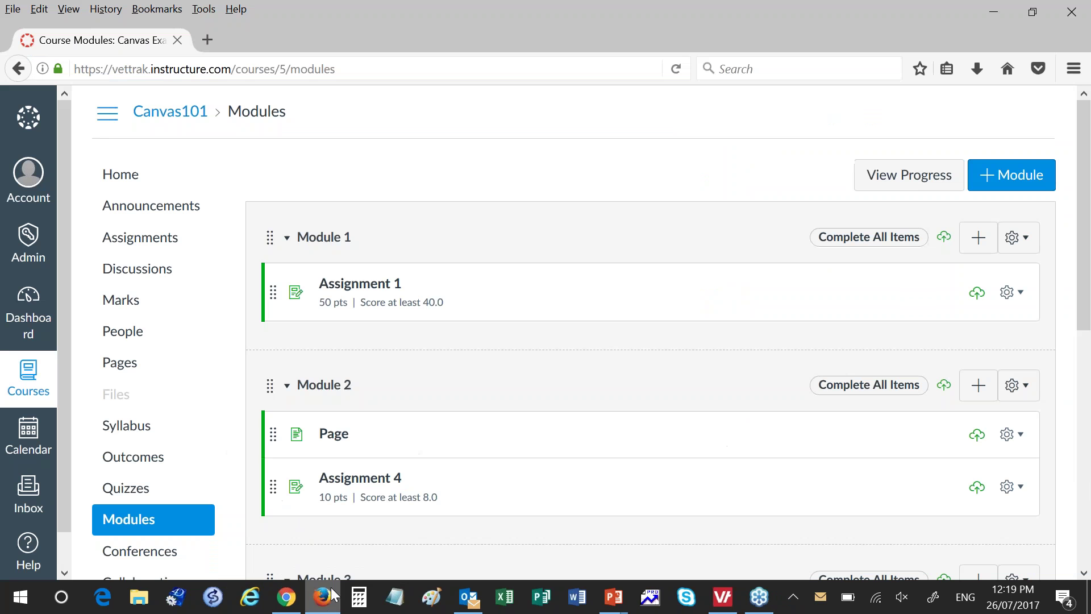
left_click(125, 334)
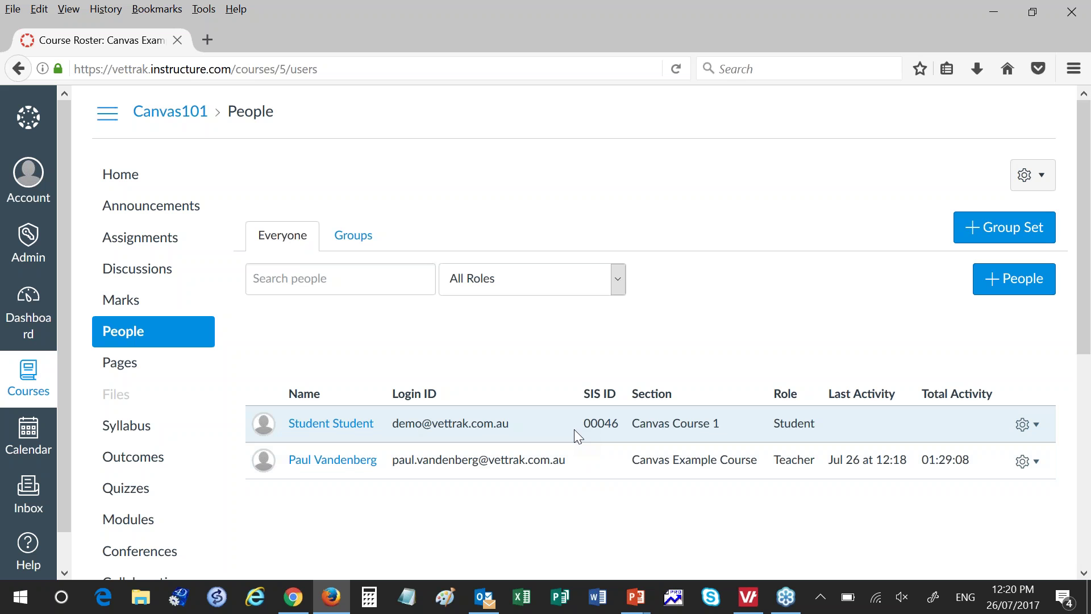
left_click(486, 602)
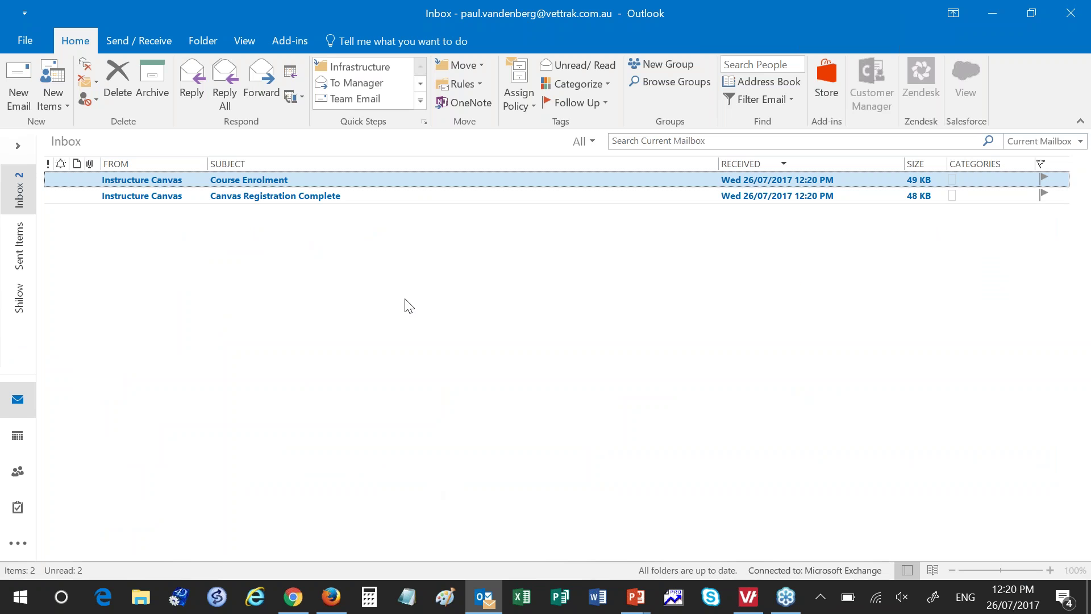
Open the Canvas Registration Complete e-mail in Outlook and copy its account-access link.
left_click(328, 196)
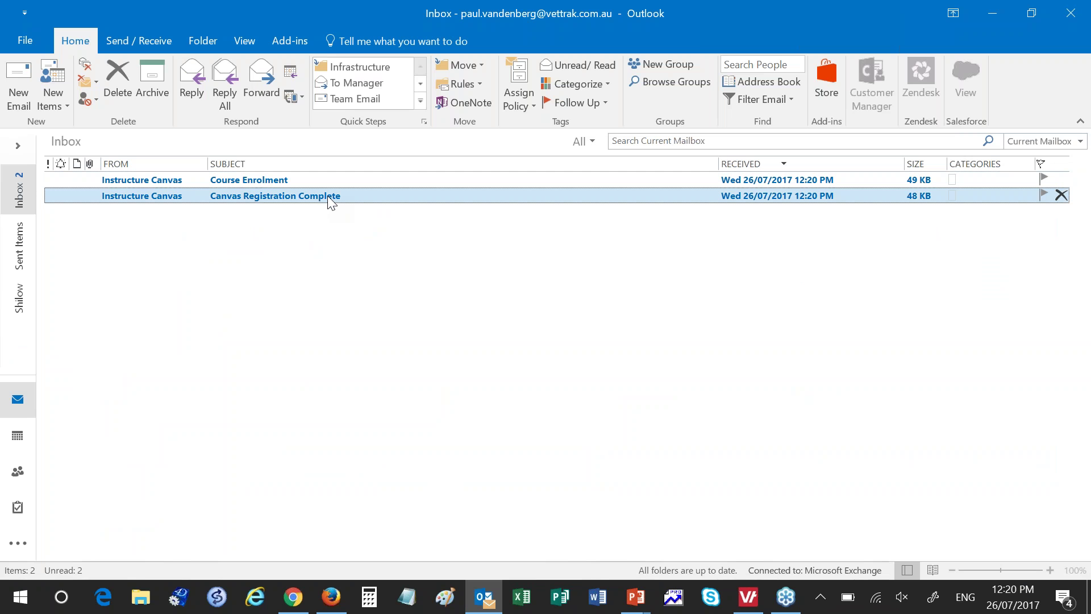
double_click(328, 195)
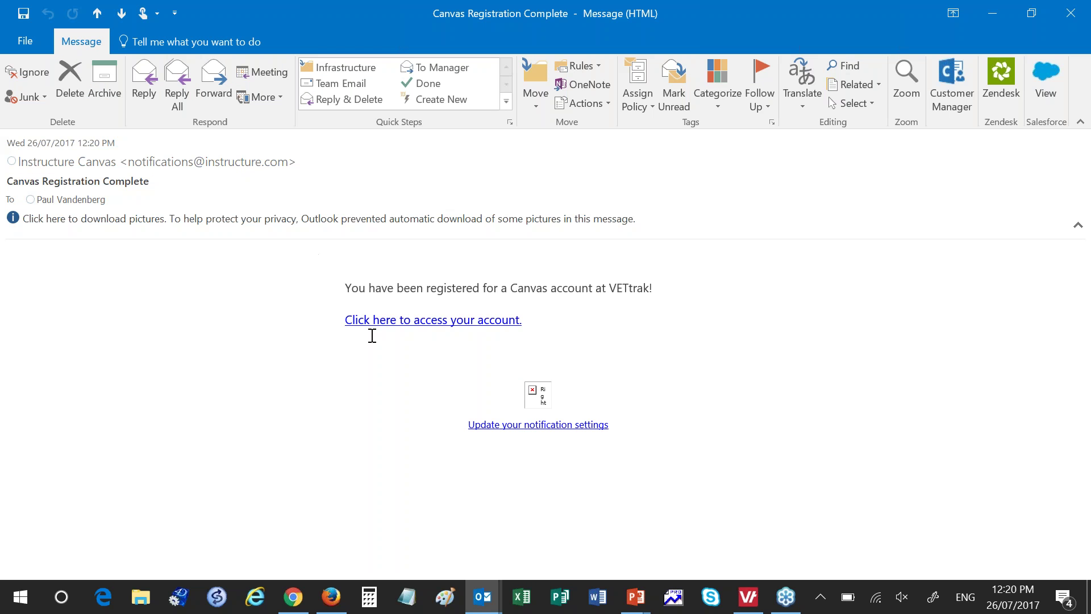
right_click(464, 323)
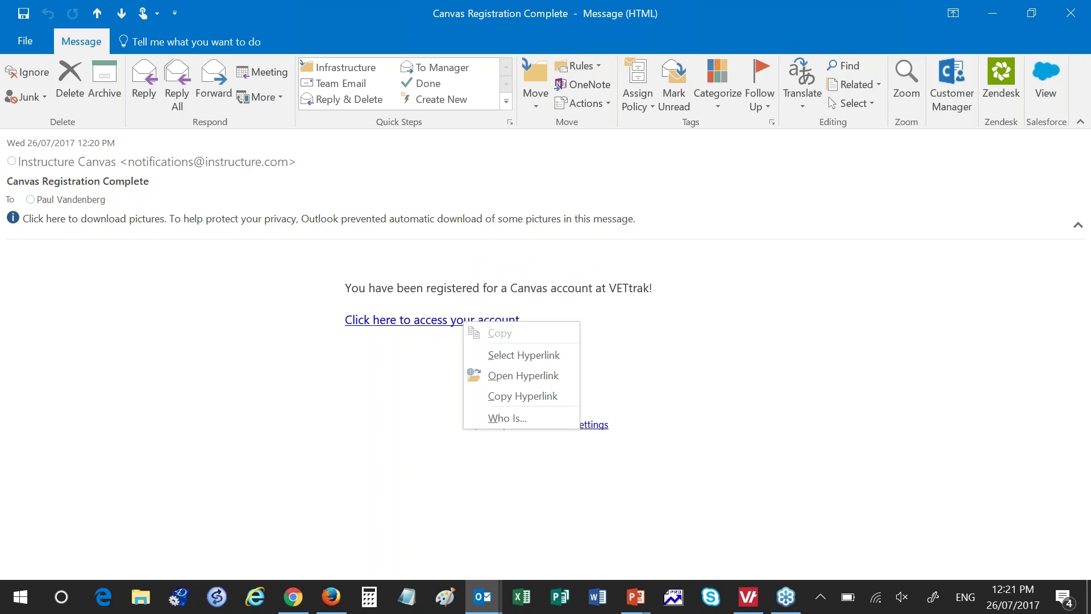
left_click(489, 394)
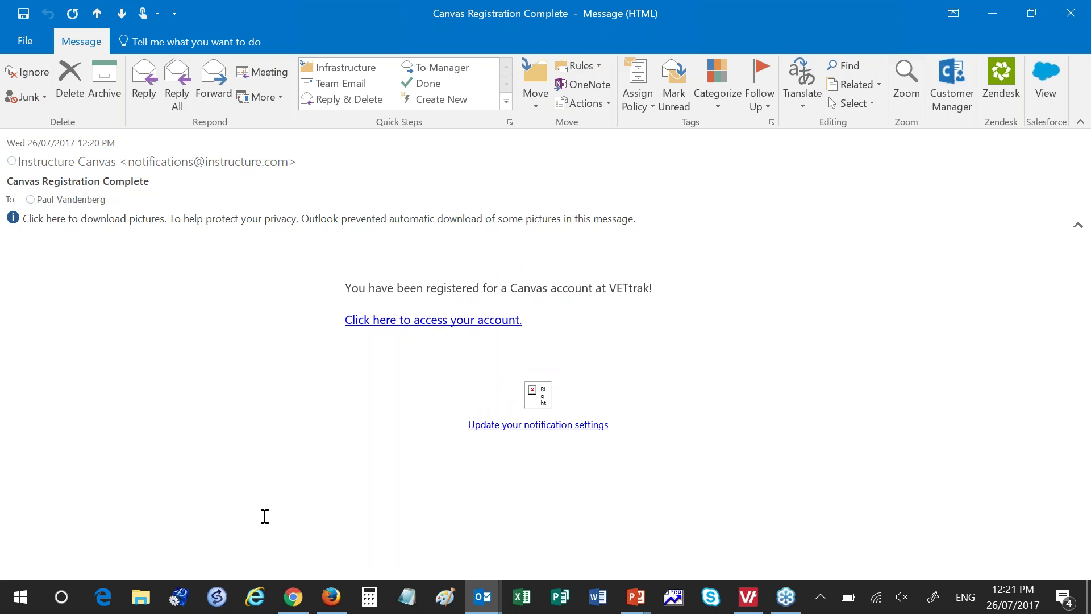
left_click(296, 605)
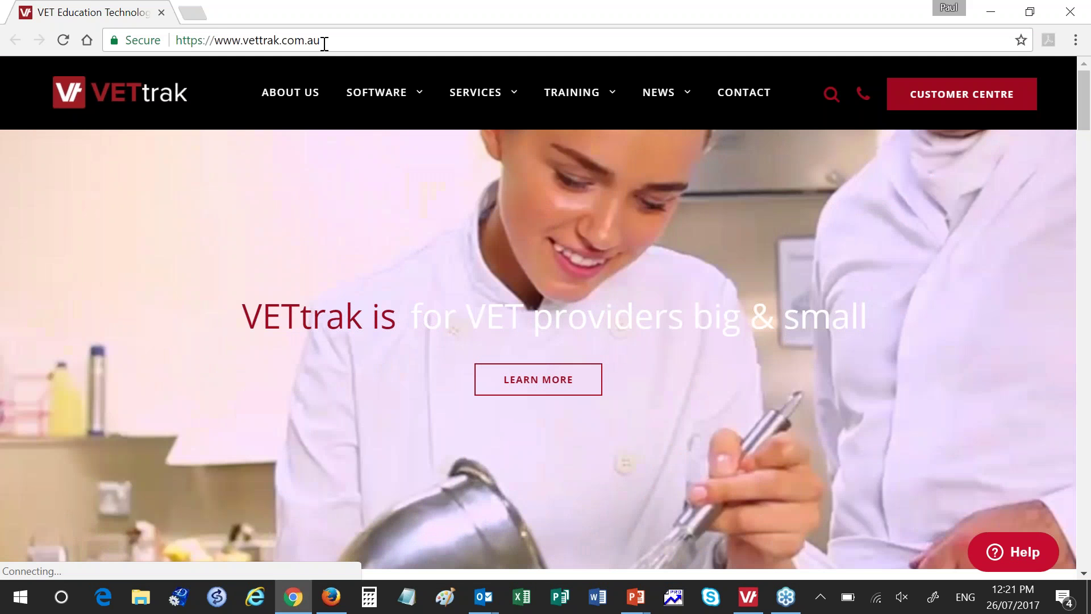
Load the copied account-access link in Chrome.
left_click(328, 39)
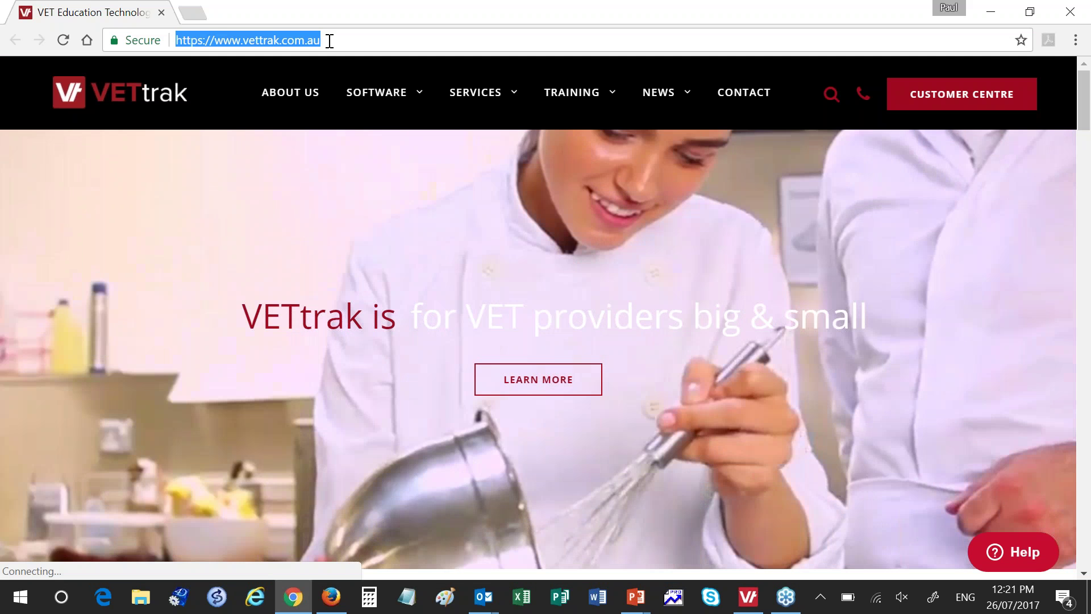
key("ctrl+v")
key("Return")
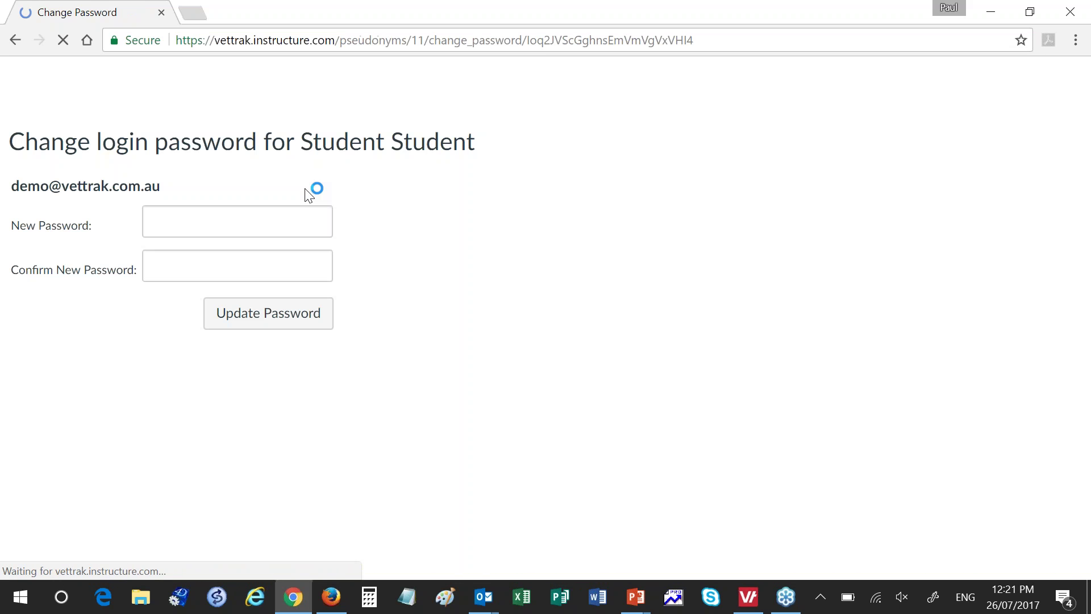
Enter and confirm the student's new Canvas password, then save it.
left_click(242, 226)
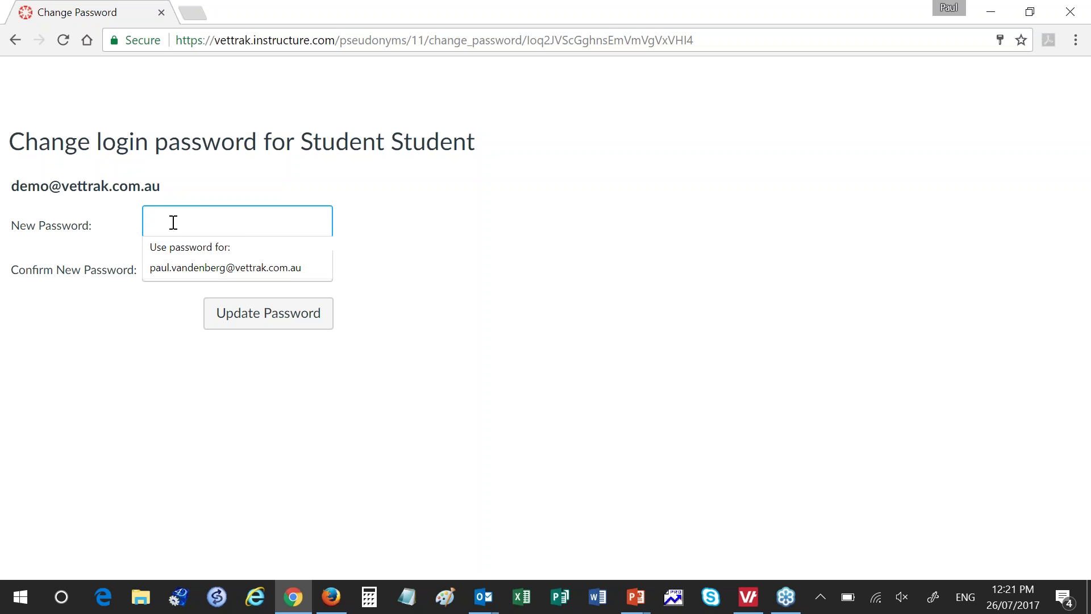
type("•••••••••••")
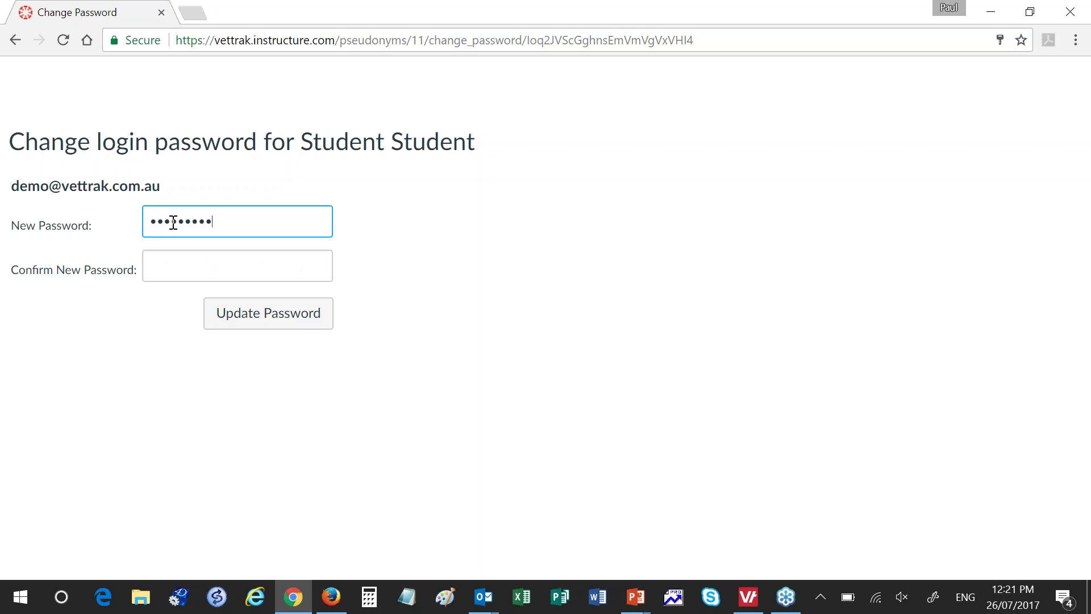
key("Tab")
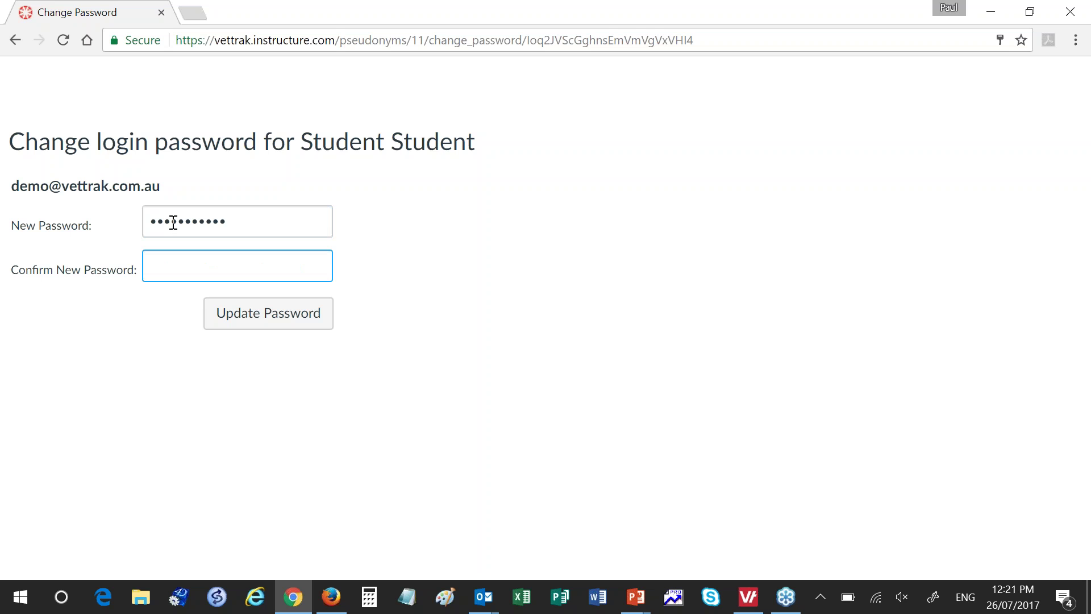
double_click(174, 223)
type("•••••••")
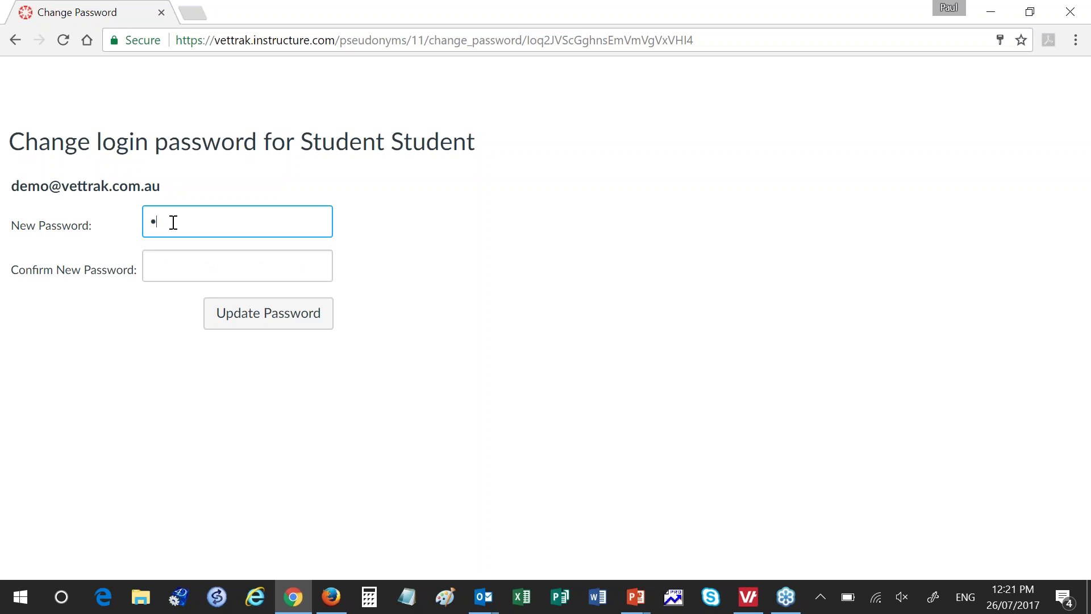
type("••••")
left_click(202, 263)
type("•")
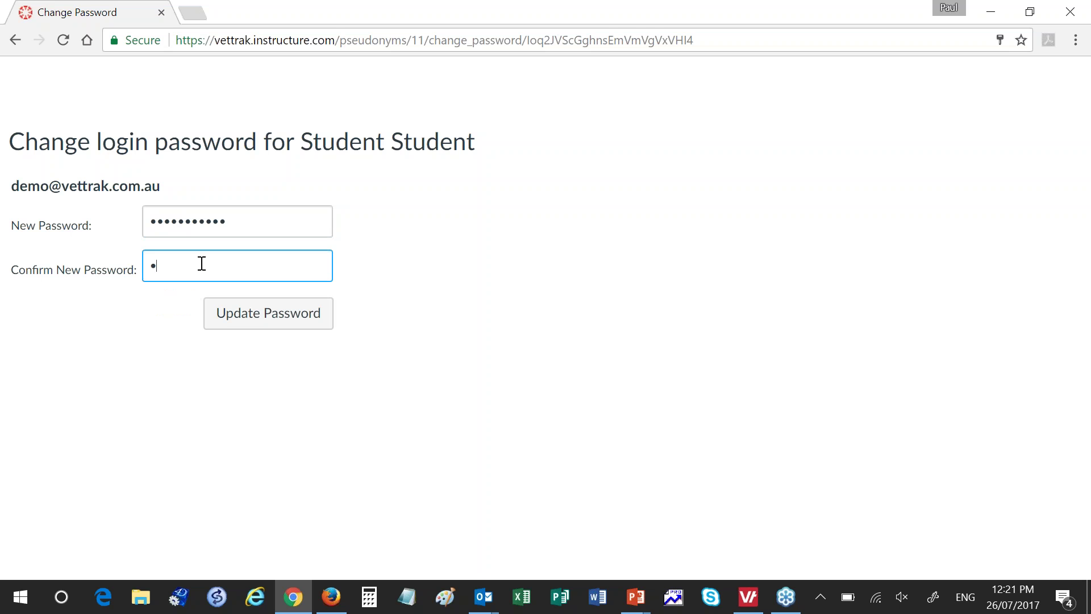
type("••••••••••")
left_click(257, 319)
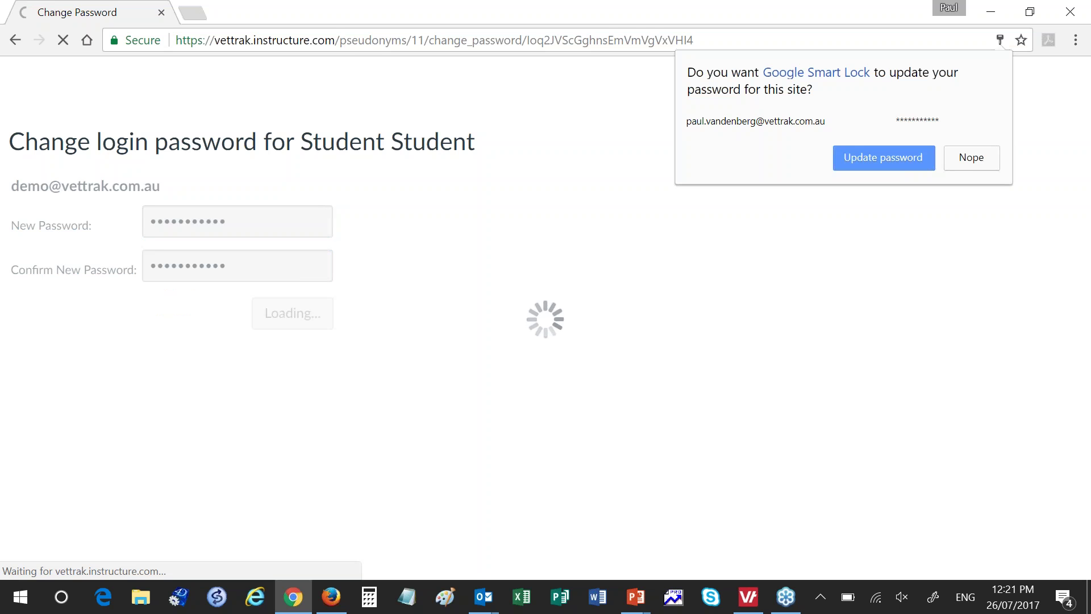
Dismiss the browser's password prompt and open the Canvas Example Course's Conferences page.
left_click(969, 159)
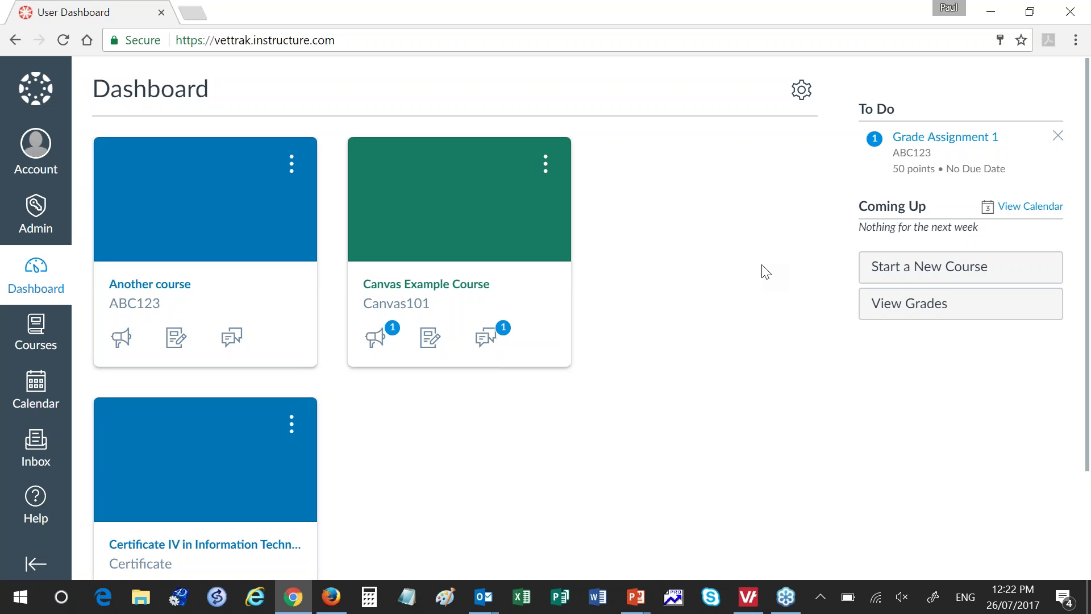
left_click(464, 293)
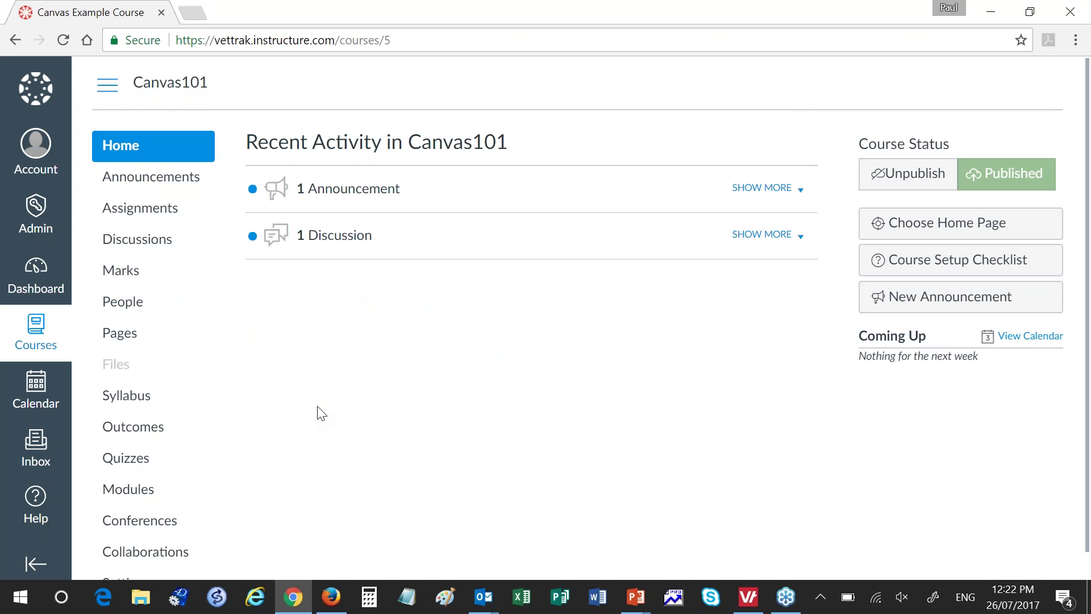
left_click(140, 520)
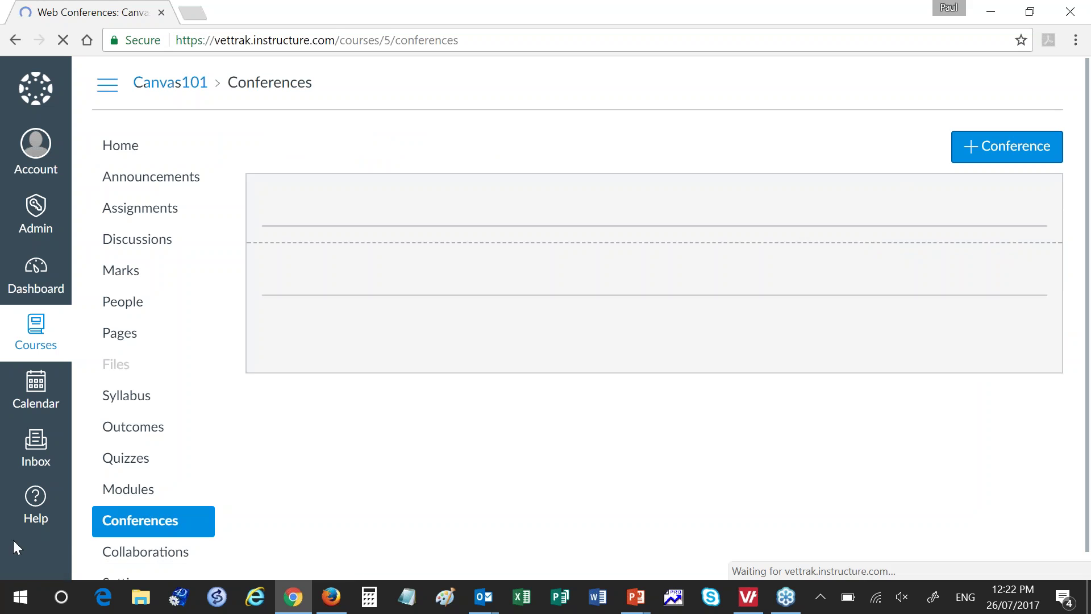
Open Module 1's Assignment 1 and review its 50-point, text-entry submission settings.
left_click(152, 492)
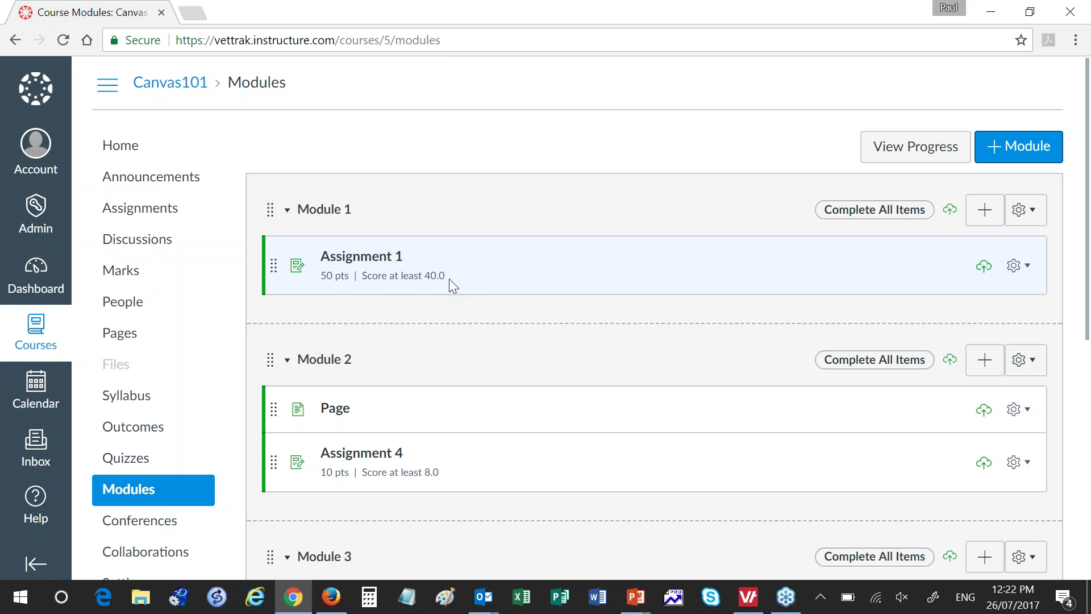
left_click(386, 262)
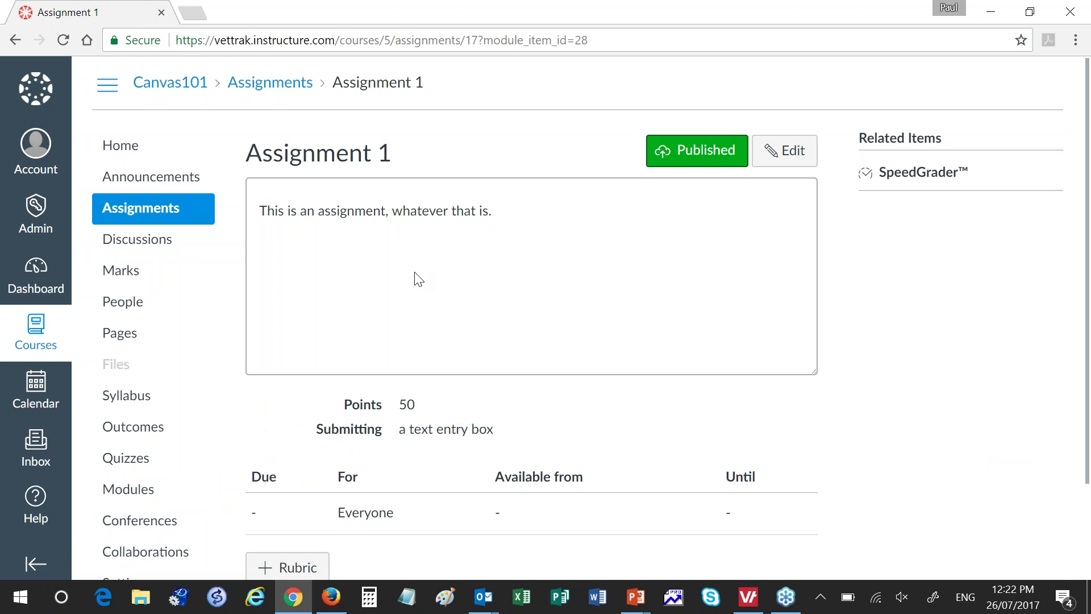
scroll(421, 282, "down", 1)
scroll(422, 282, "up", 1)
scroll(422, 282, "down", 1)
scroll(422, 282, "up", 2)
scroll(422, 282, "down", 2)
scroll(422, 282, "up", 2)
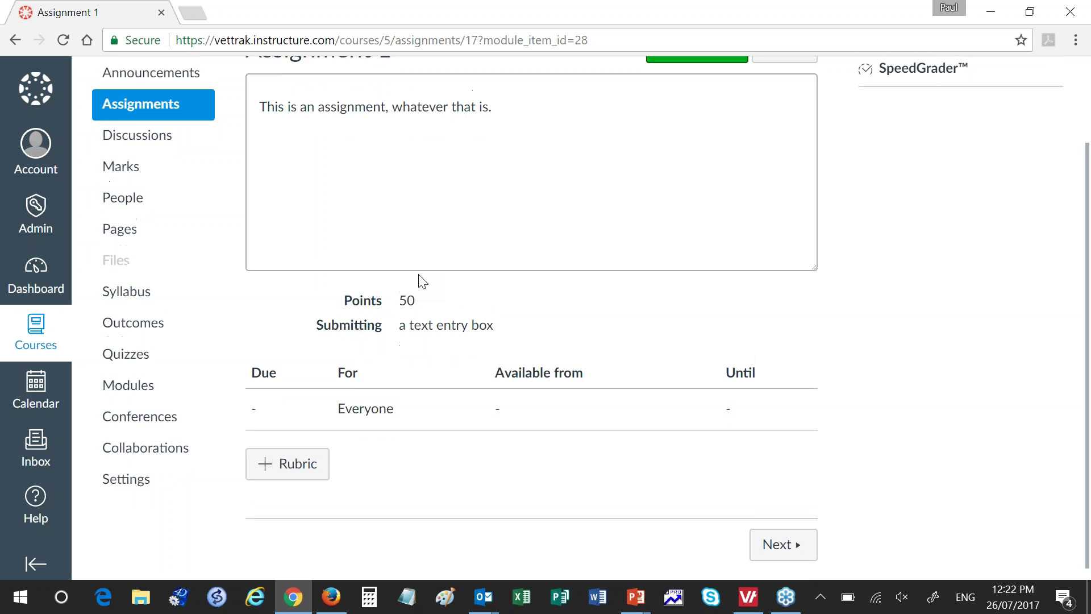
scroll(422, 282, "down", 2)
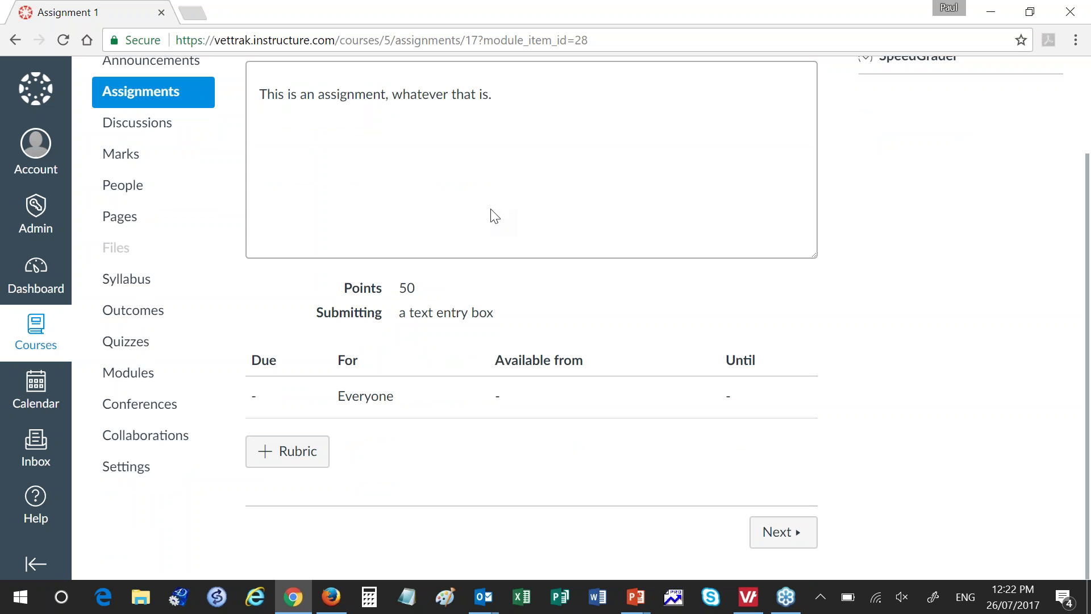
scroll(492, 217, "up", 2)
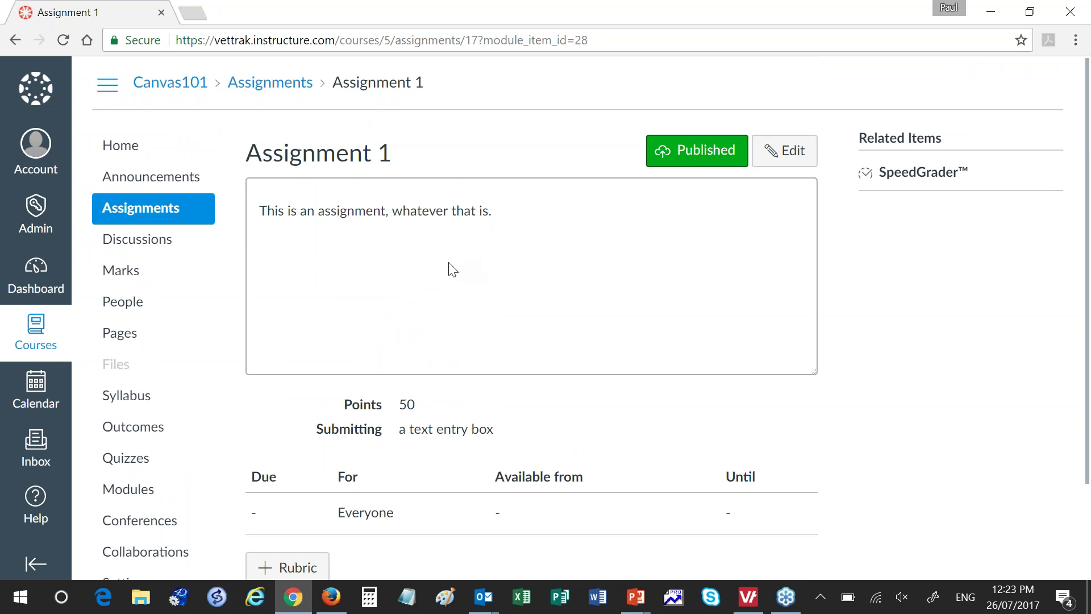
scroll(449, 268, "down", 1)
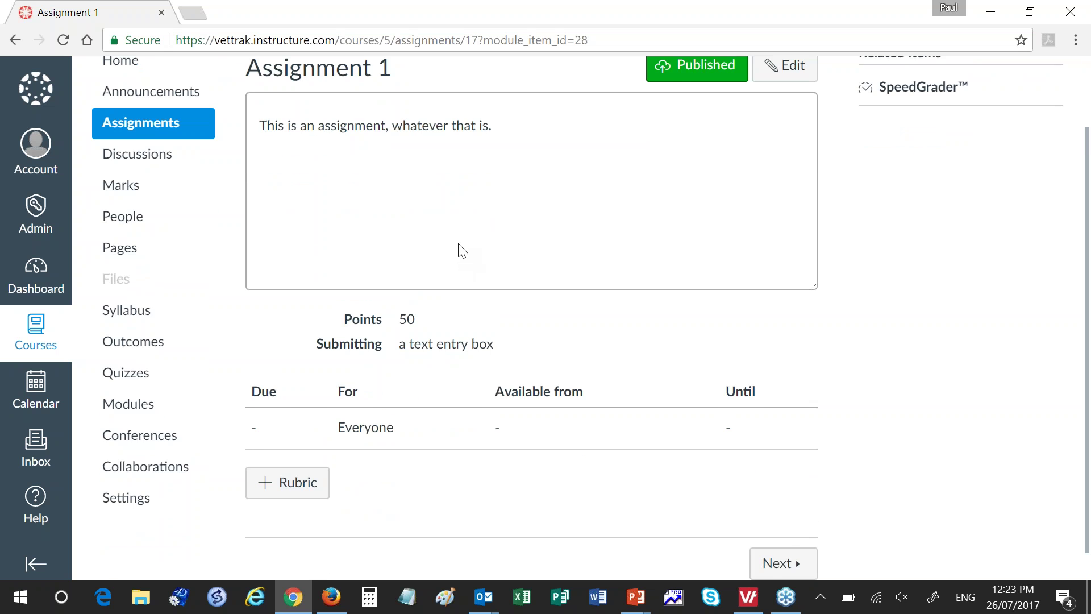
scroll(458, 247, "up", 1)
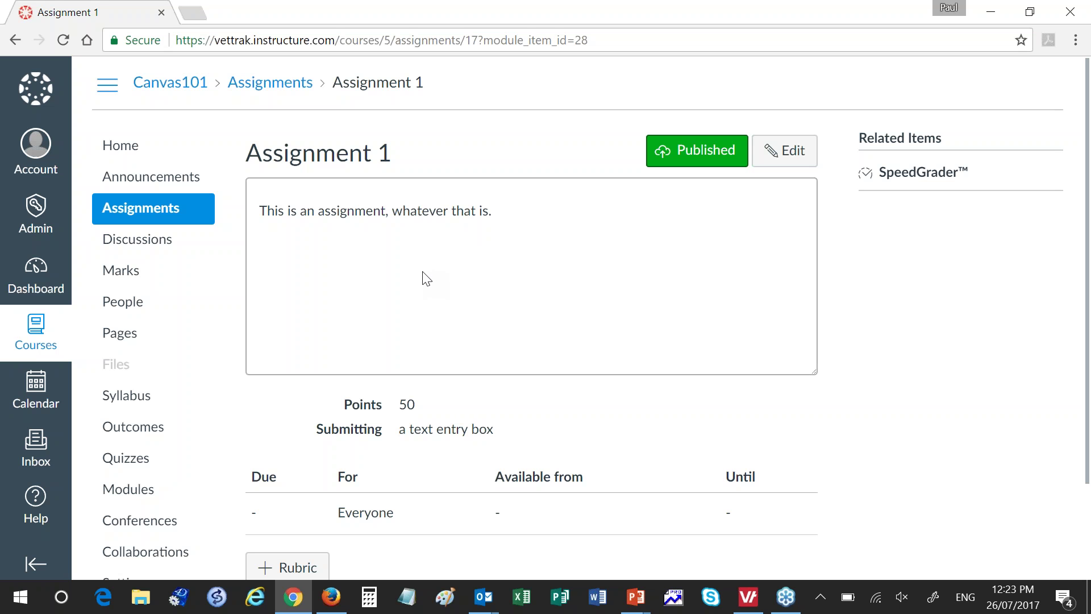
Log out of the teacher account in Canvas.
left_click(332, 601)
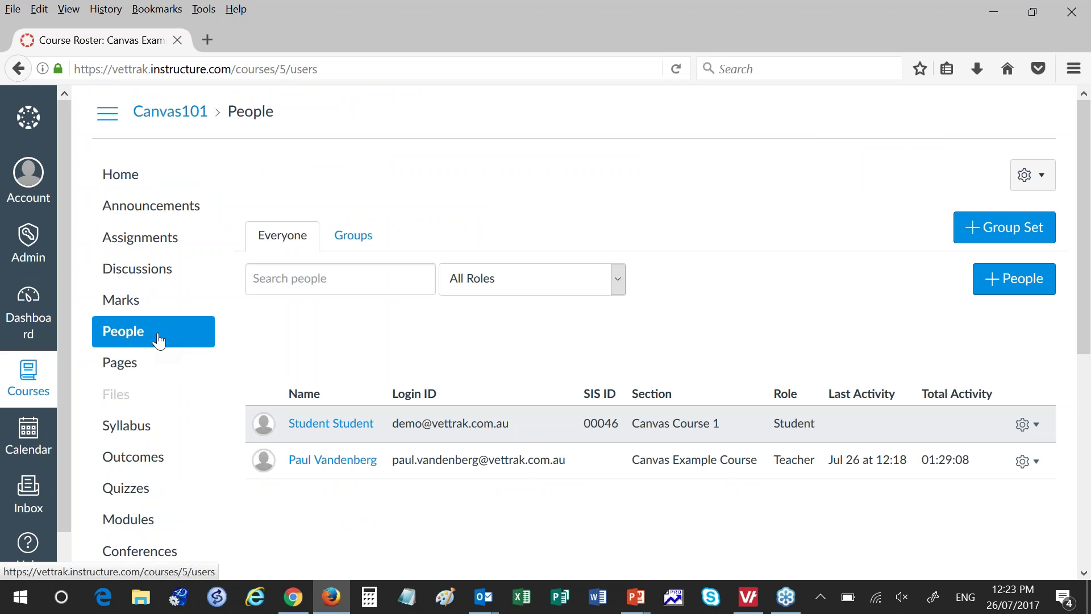
left_click(306, 597)
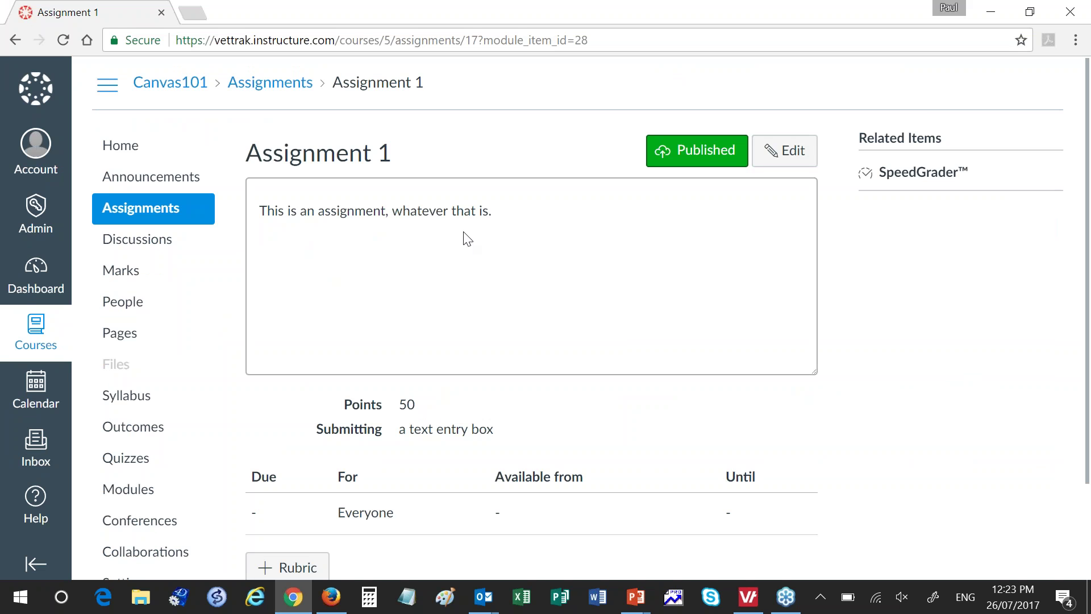
scroll(904, 114, "down", 3)
scroll(904, 114, "up", 3)
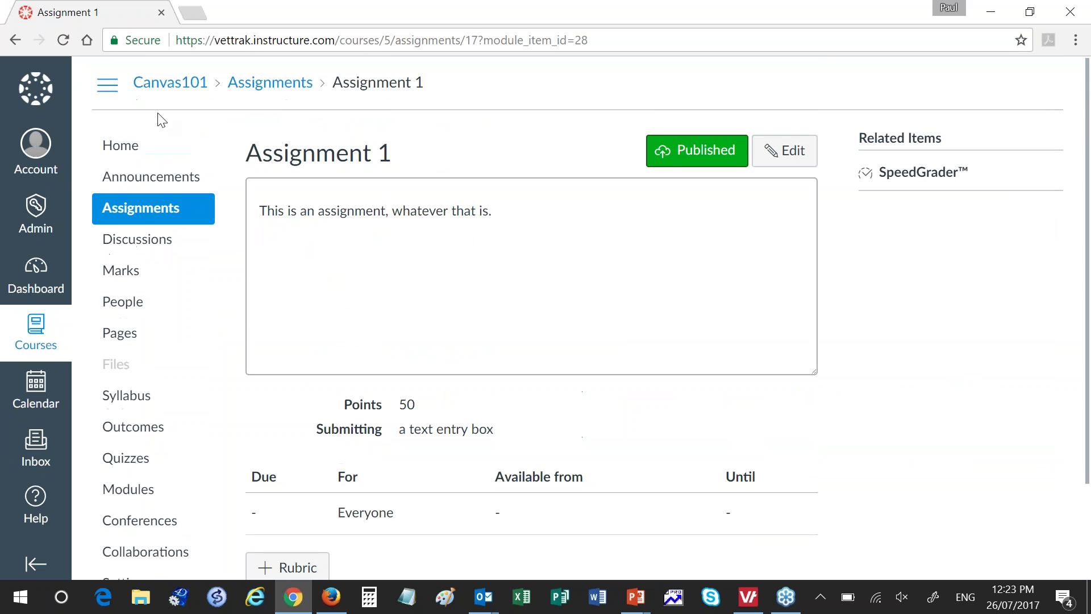
left_click(50, 151)
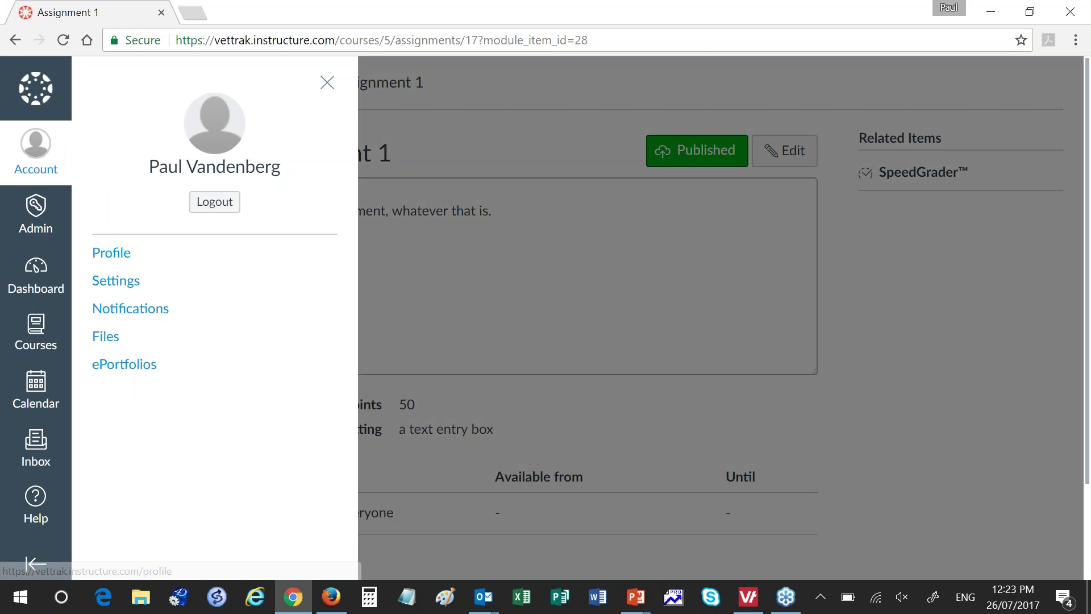
left_click(215, 203)
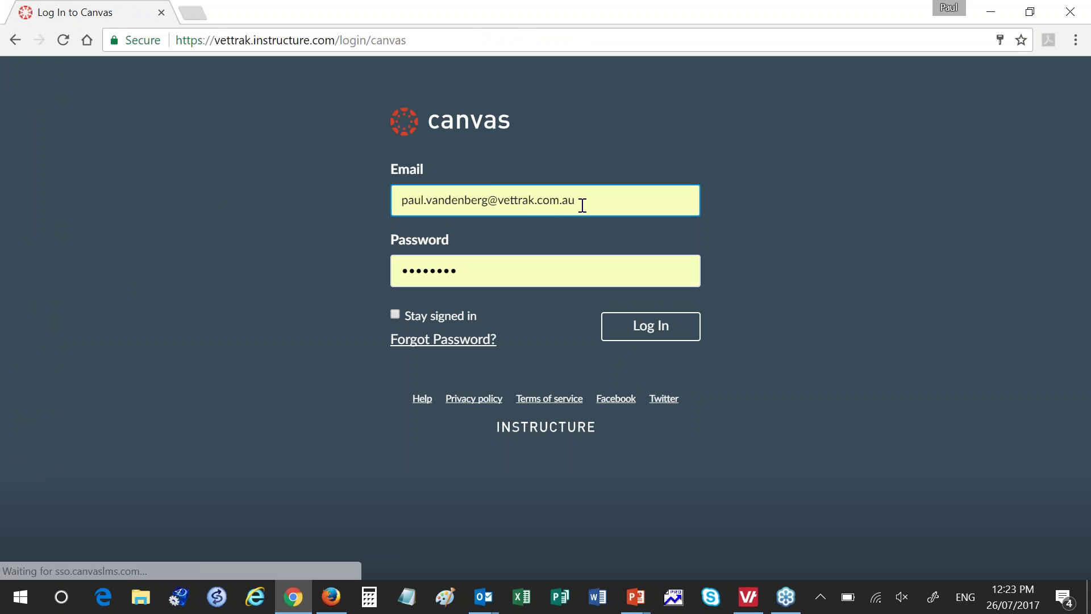
Enter the student account's e-mail address and new password on the Canvas login form.
left_click(582, 204)
left_click_drag(488, 200, 366, 205)
type("demo")
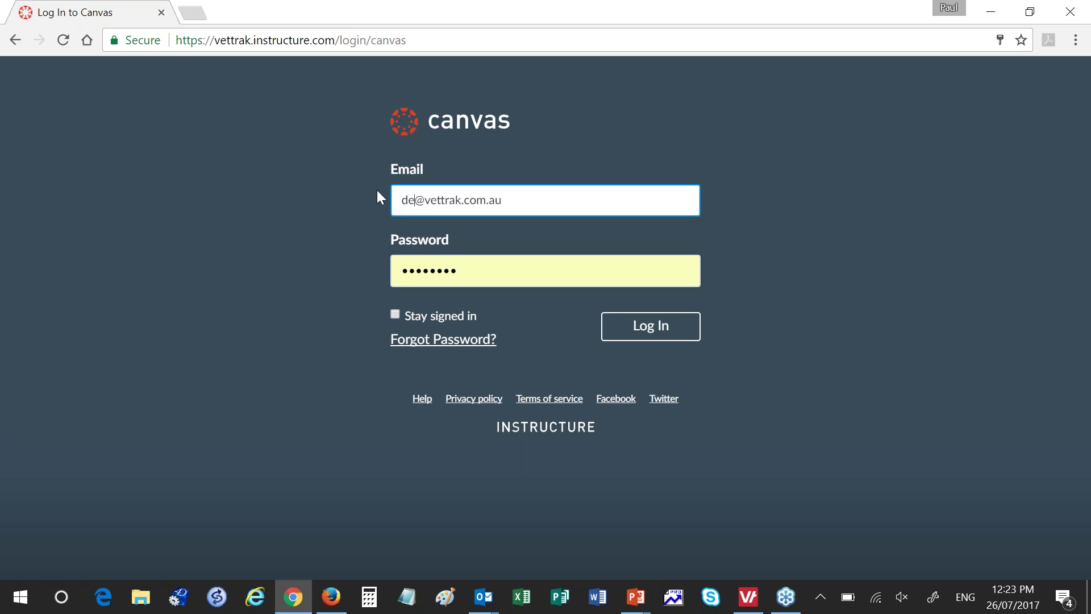
left_click(470, 273)
left_click_drag(470, 273, 360, 270)
type("••••••")
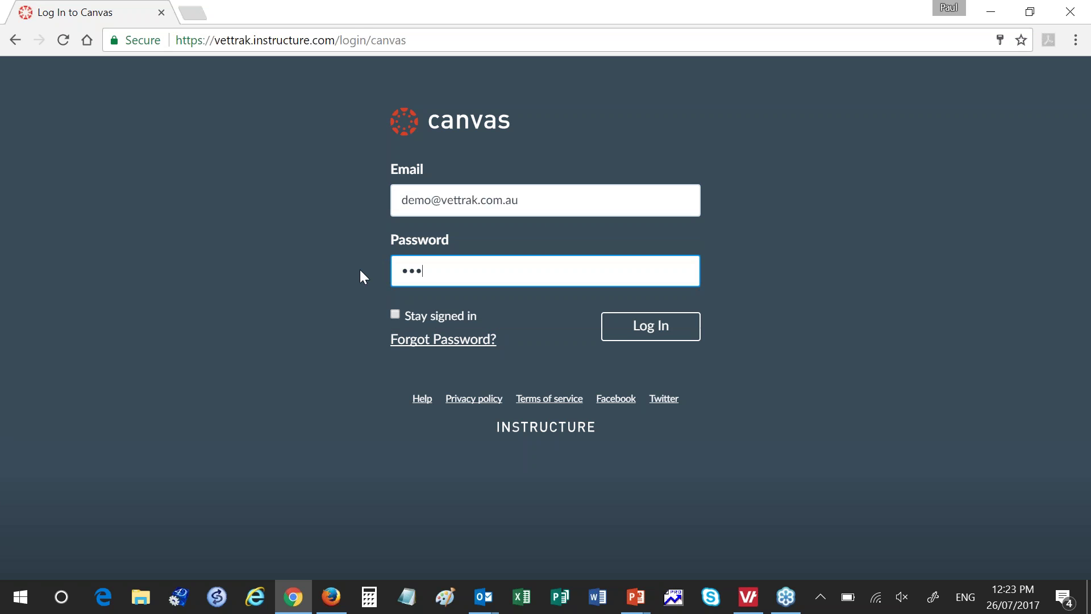
type("•••••")
Log in as the student and accept the updated terms of use and privacy policy.
left_click(619, 326)
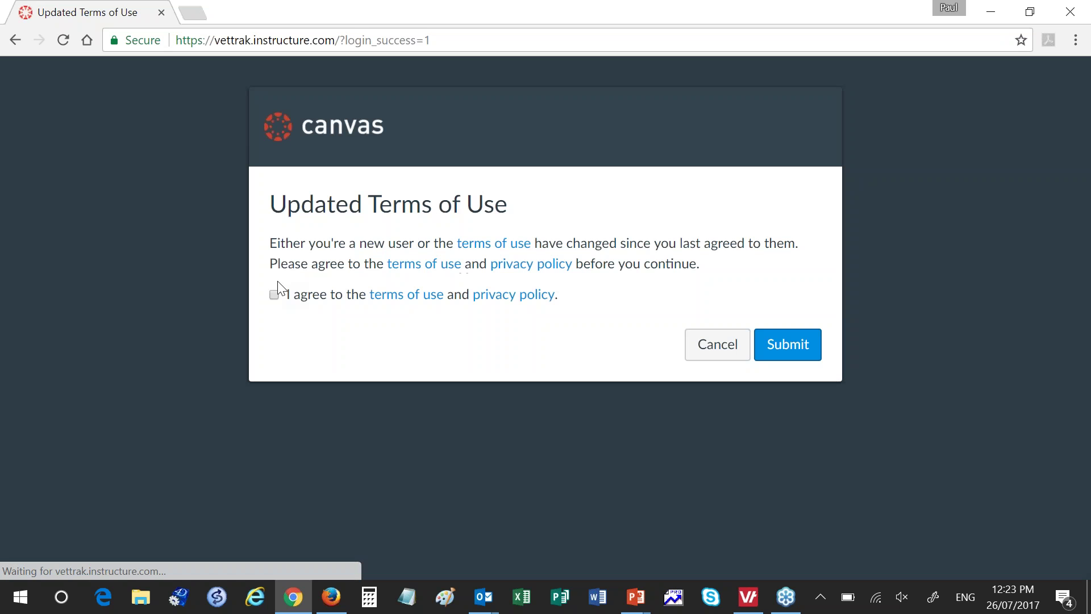
left_click(799, 348)
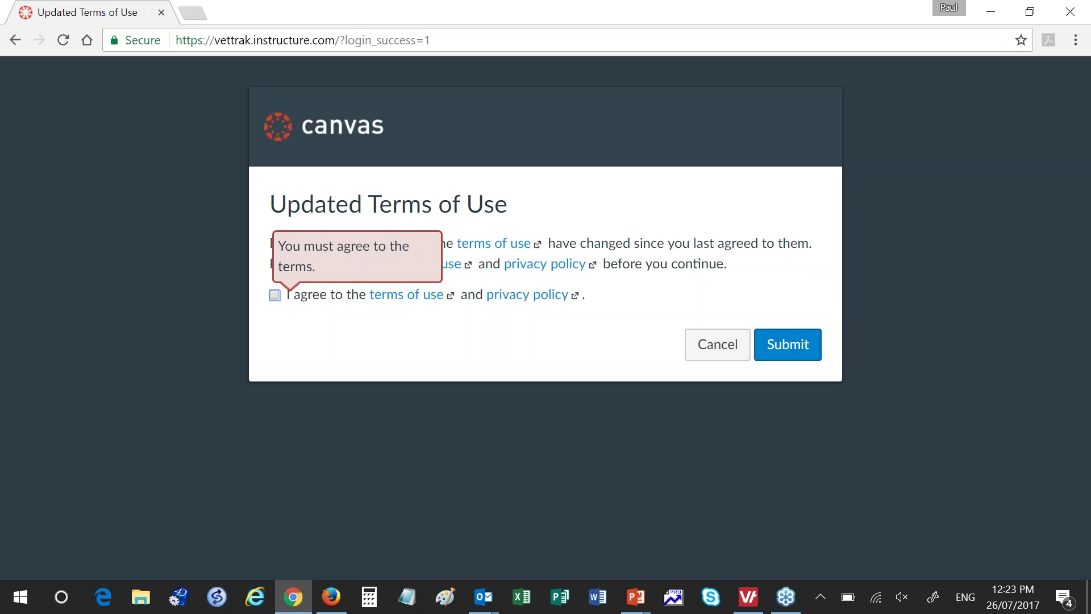
left_click(276, 296)
left_click(787, 346)
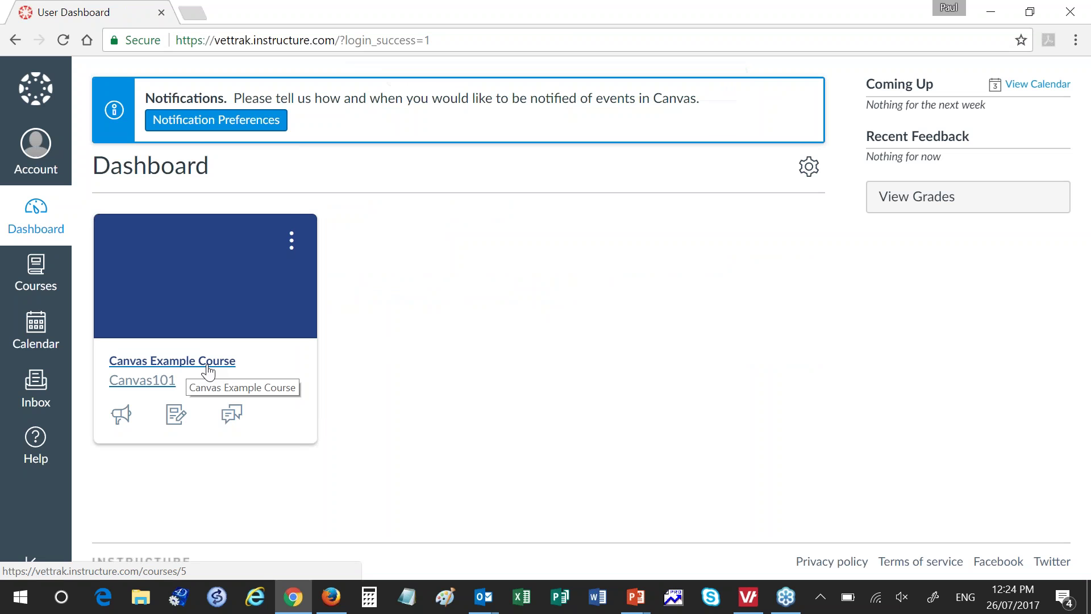
Go to Assignment 1 through the Canvas Example Course's Modules list.
left_click(208, 370)
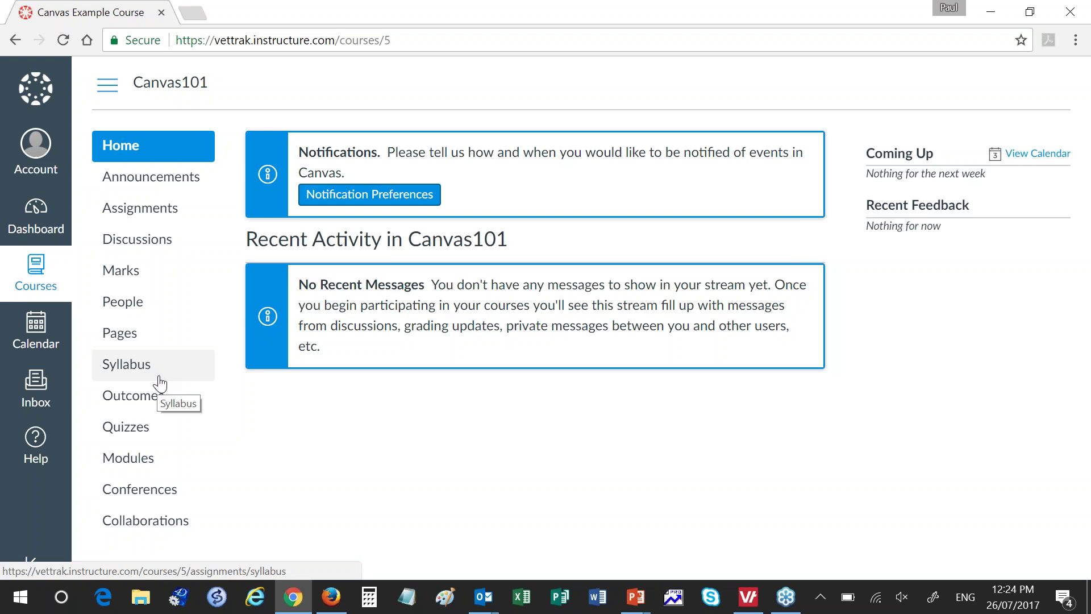
left_click(171, 457)
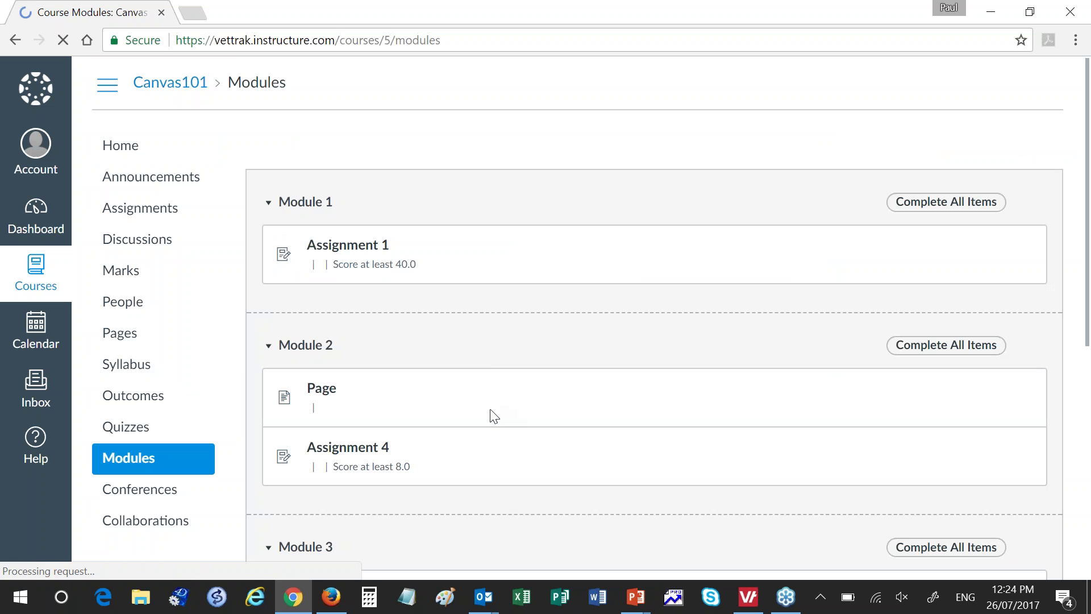
left_click(364, 248)
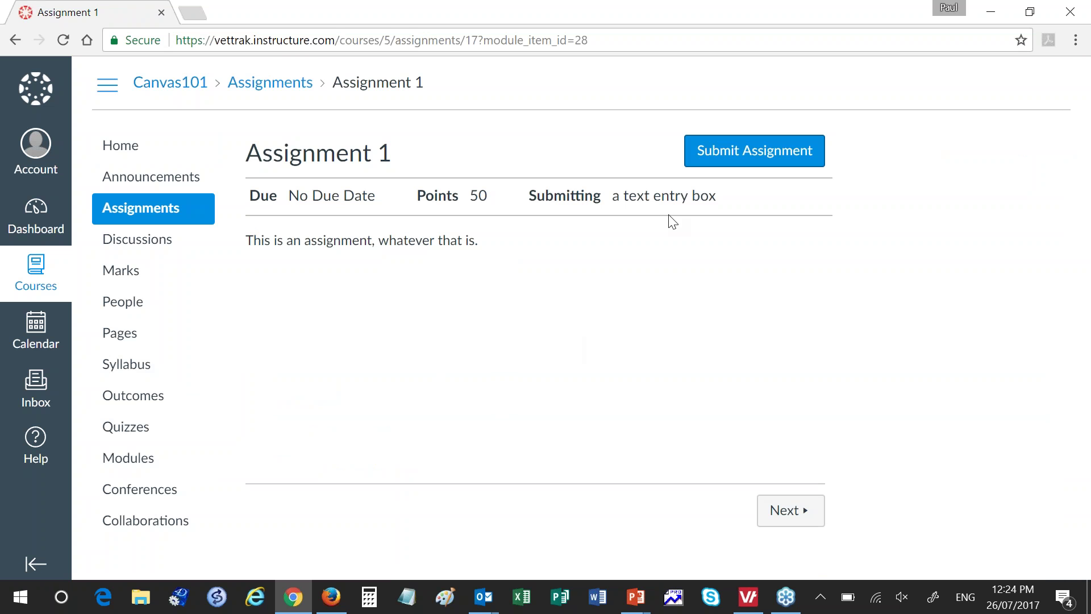
Submit a text entry for Assignment 1, then bring the course People page forward in Firefox.
left_click(754, 151)
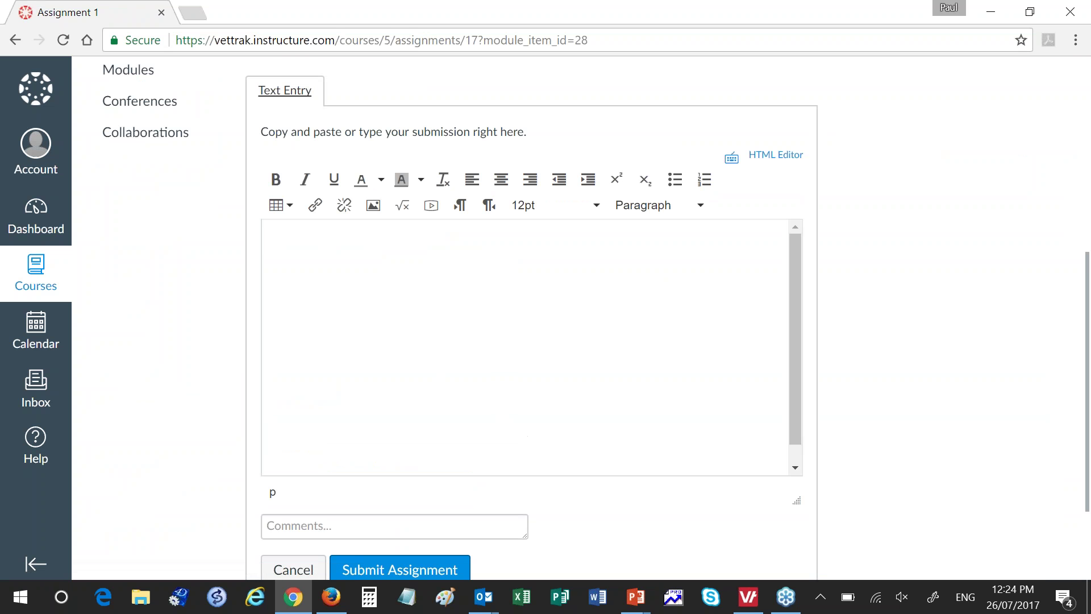
type("sdvjvkskhacjbhfhbsfsjf")
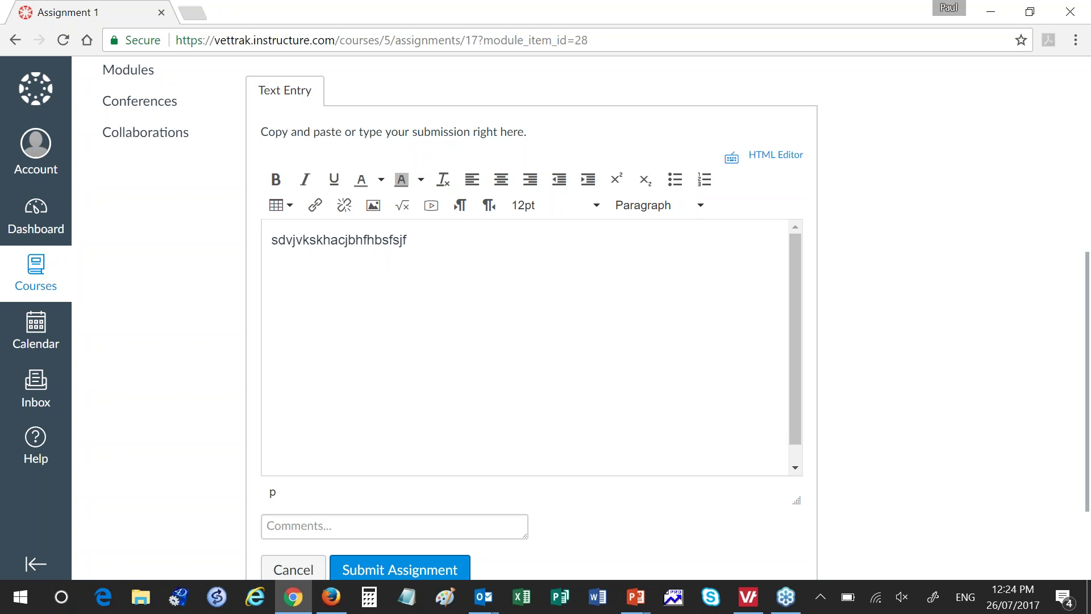
left_click(407, 573)
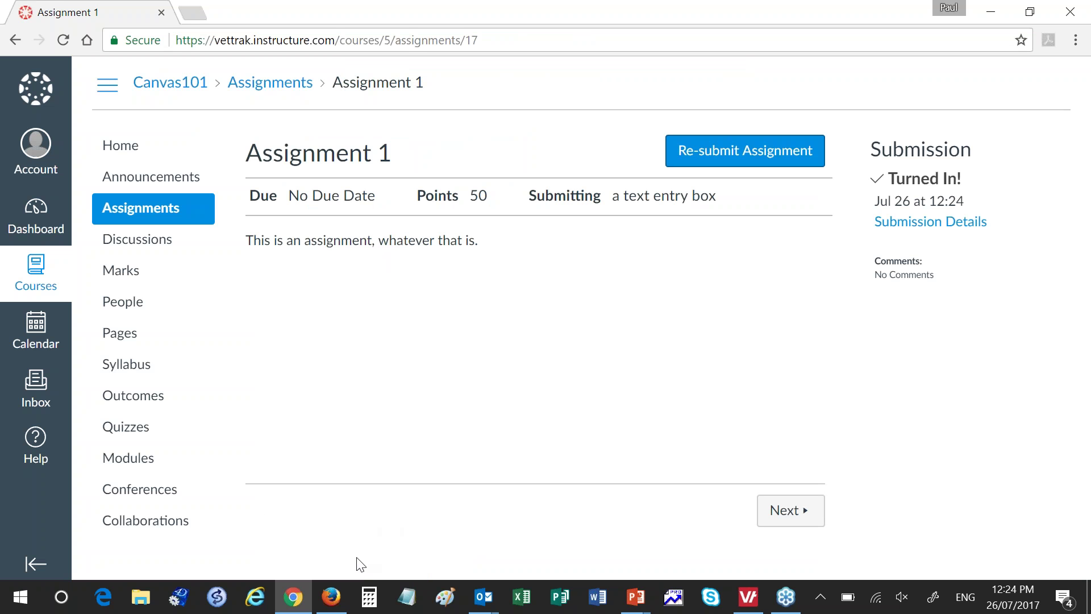
mouse_move(335, 598)
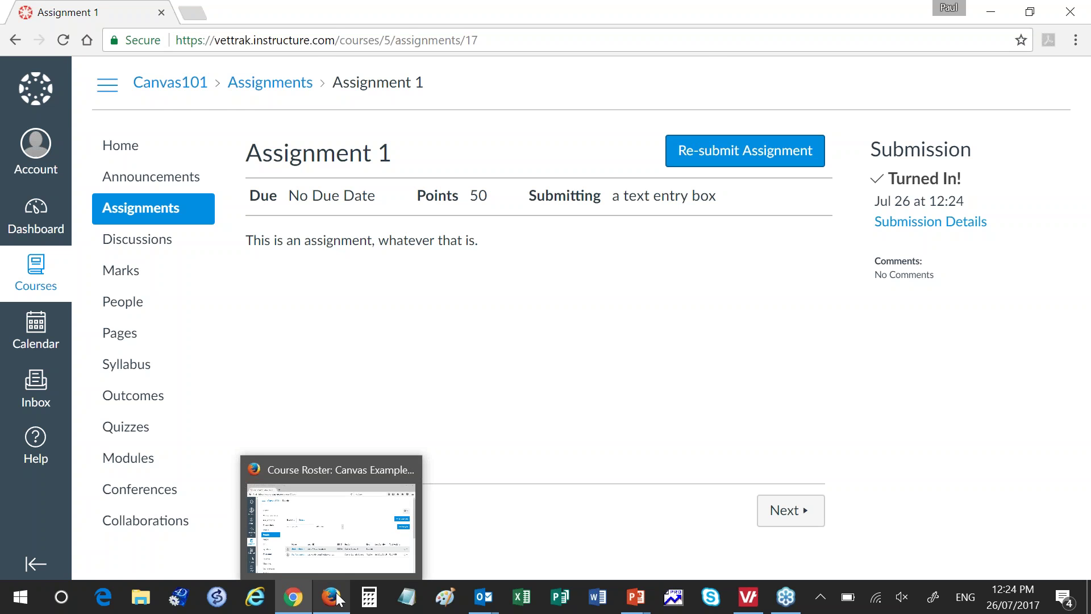
left_click(338, 598)
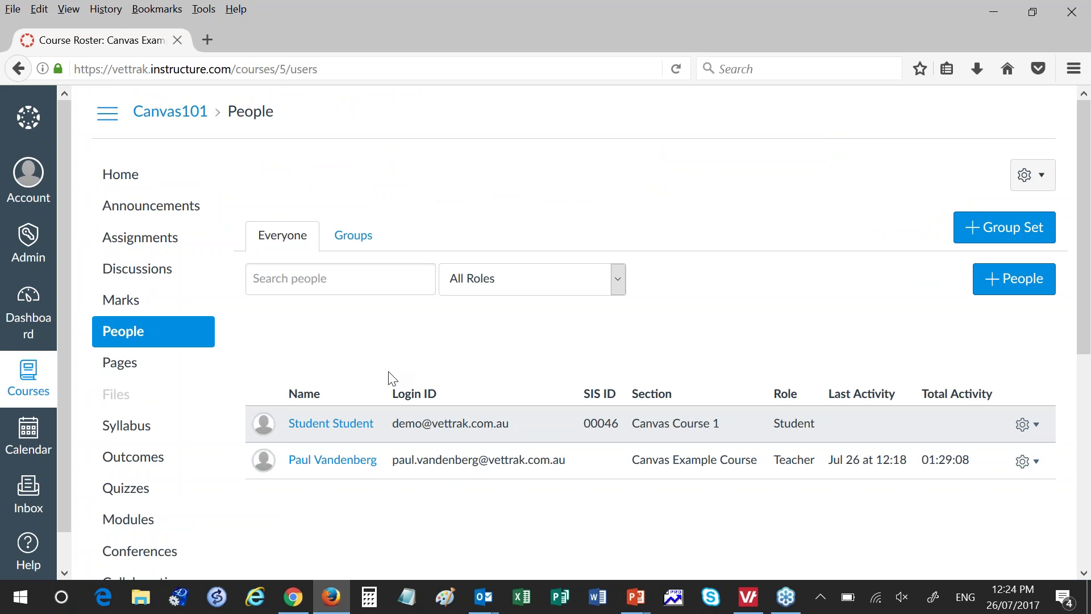
Open the course Marks gradebook, signing back in as the teacher with the saved login.
left_click(129, 306)
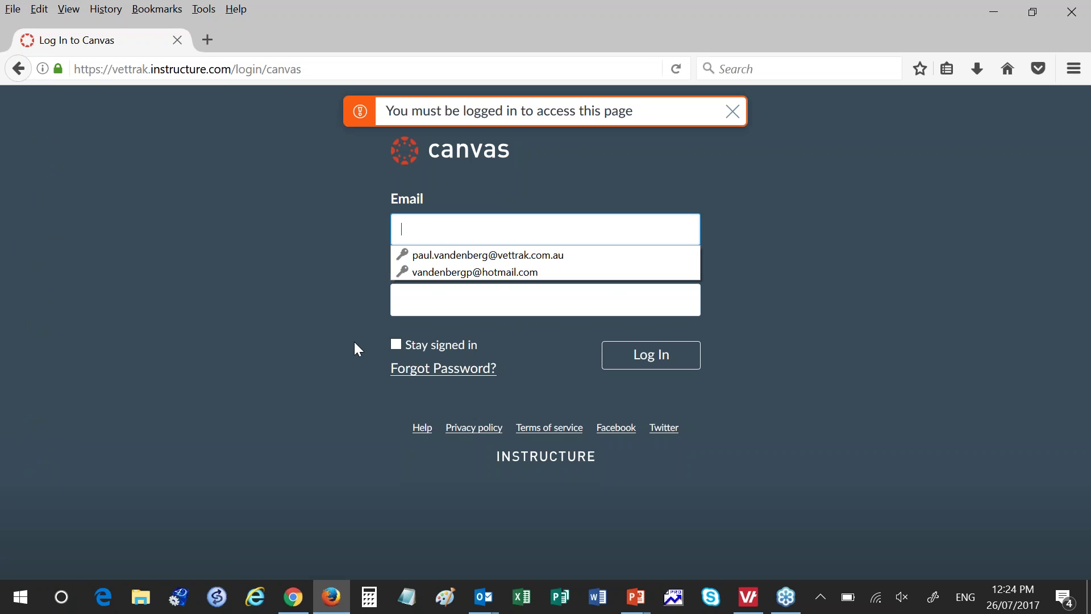
left_click(444, 257)
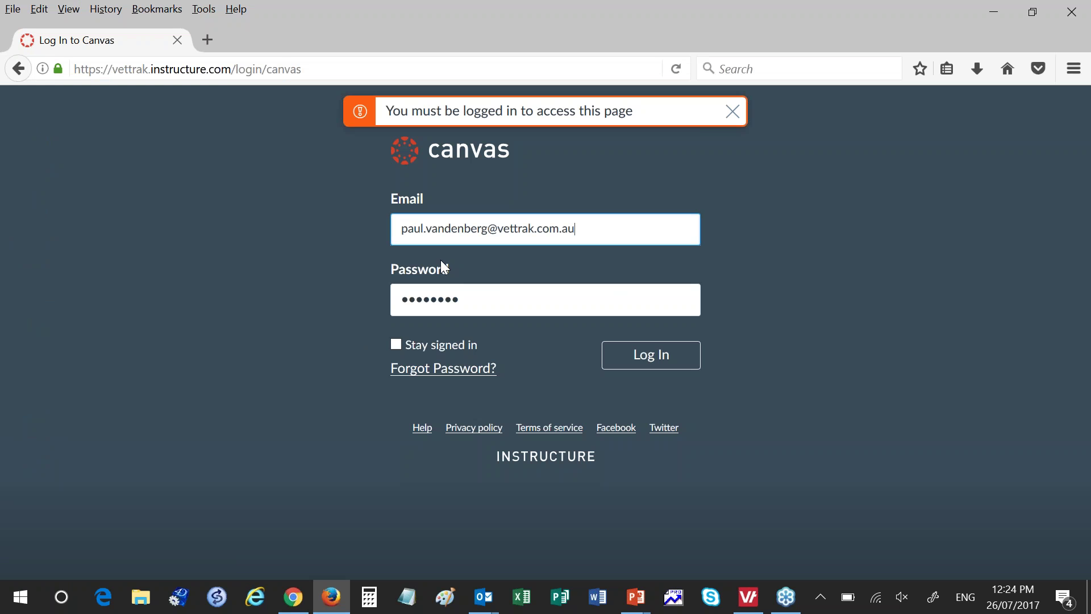
left_click(667, 360)
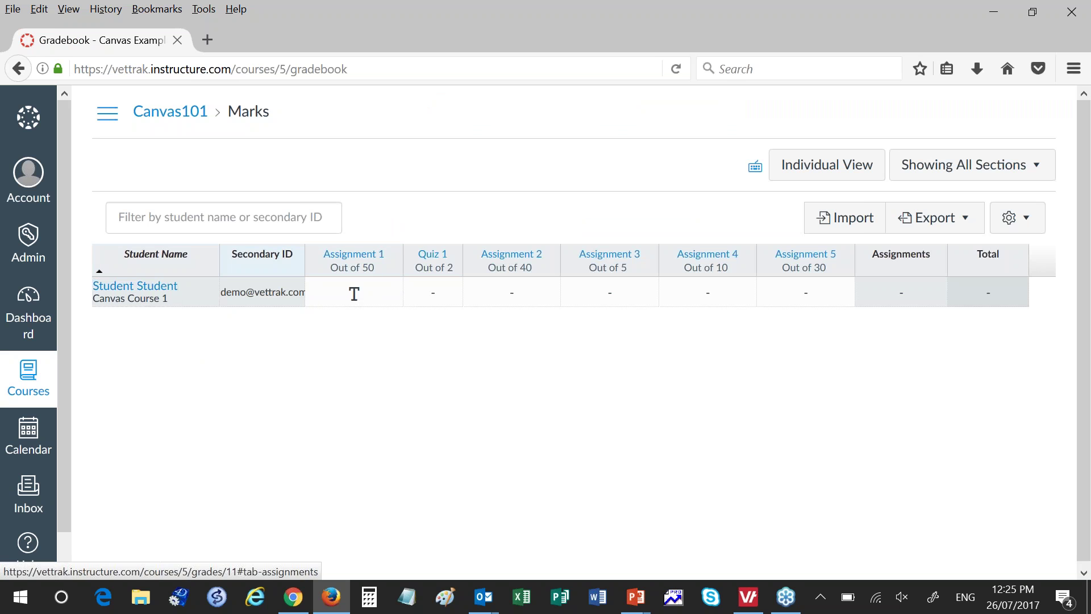
Give the student's Assignment 1 a mark of 30 out of 50, raising the total to 60%.
left_click(353, 295)
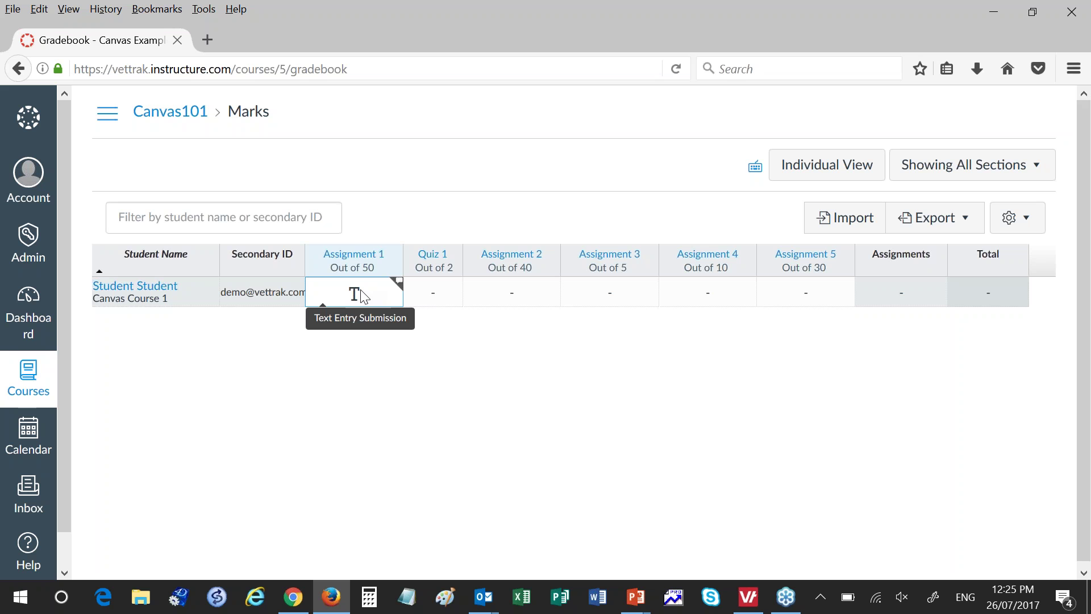
left_click(398, 288)
left_click(366, 237)
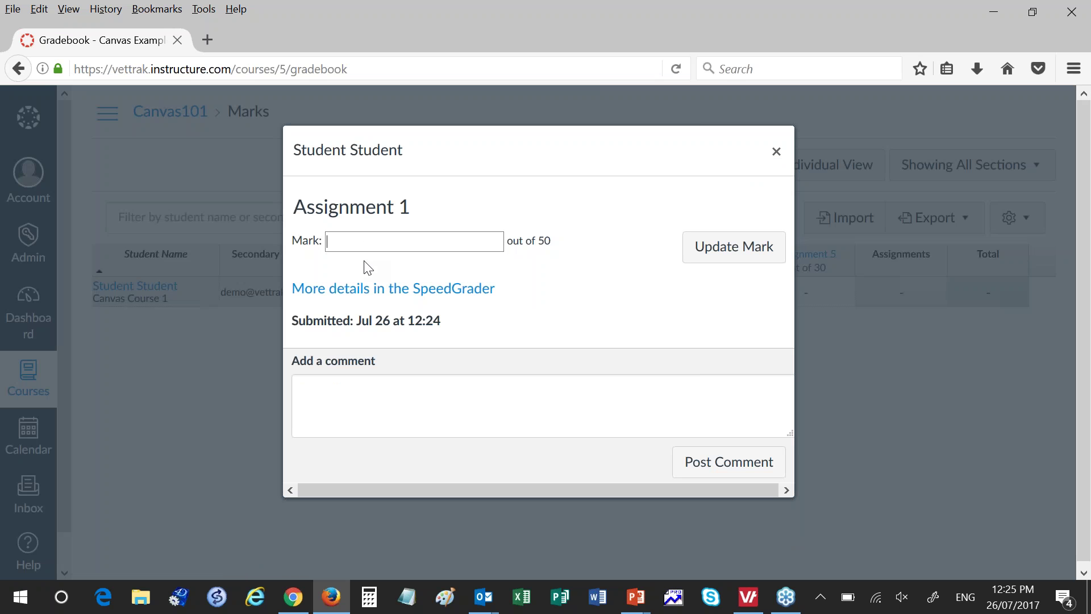
type("30")
left_click(721, 259)
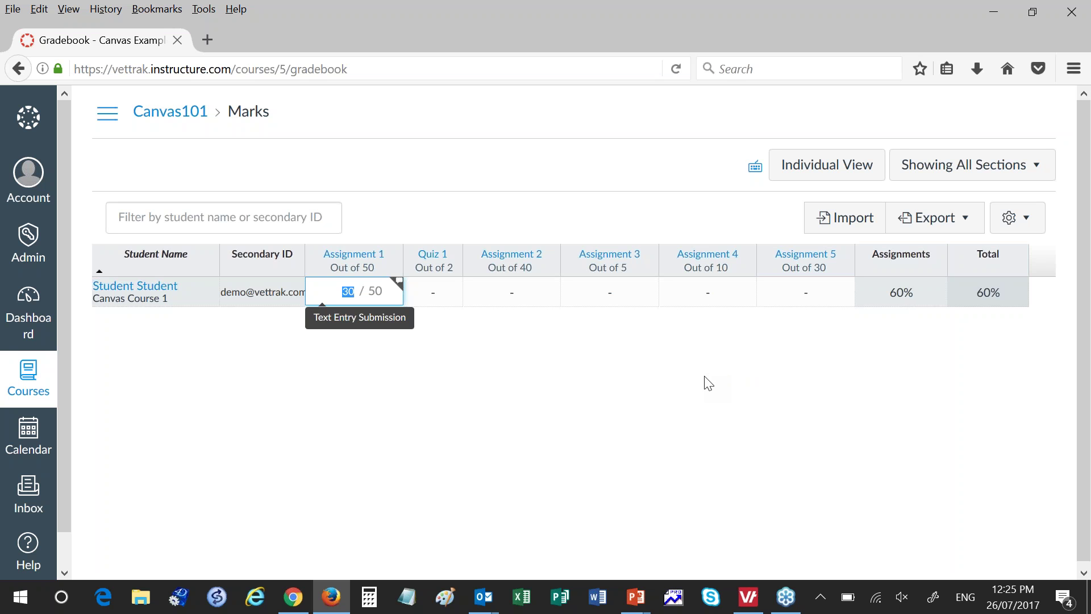
key("alt+Tab")
key("alt+Tab")
key("alt+Tab")
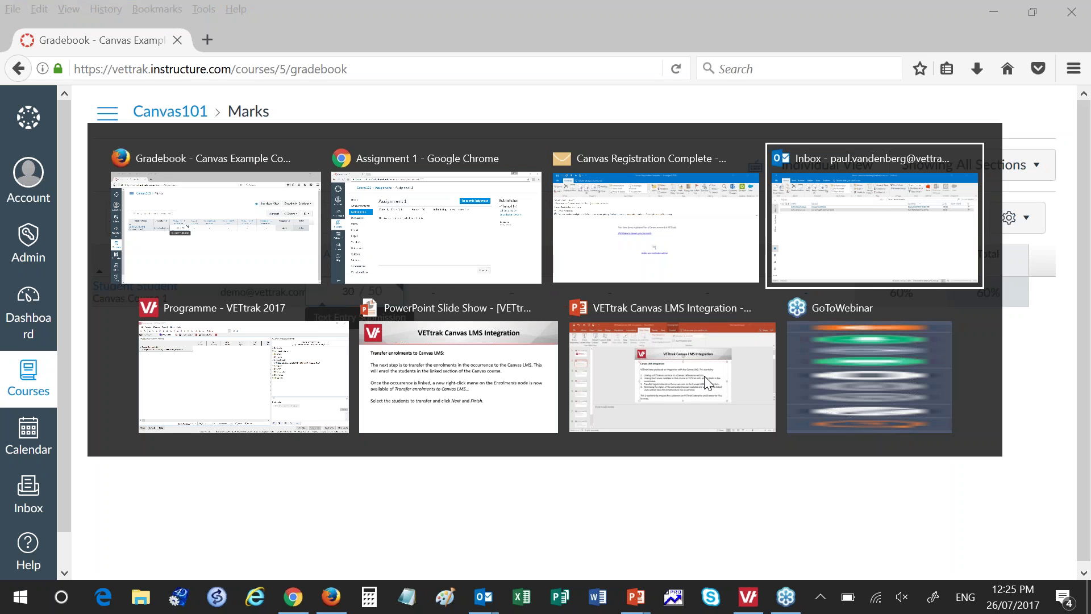
key("alt+Tab")
key("alt+Tab")
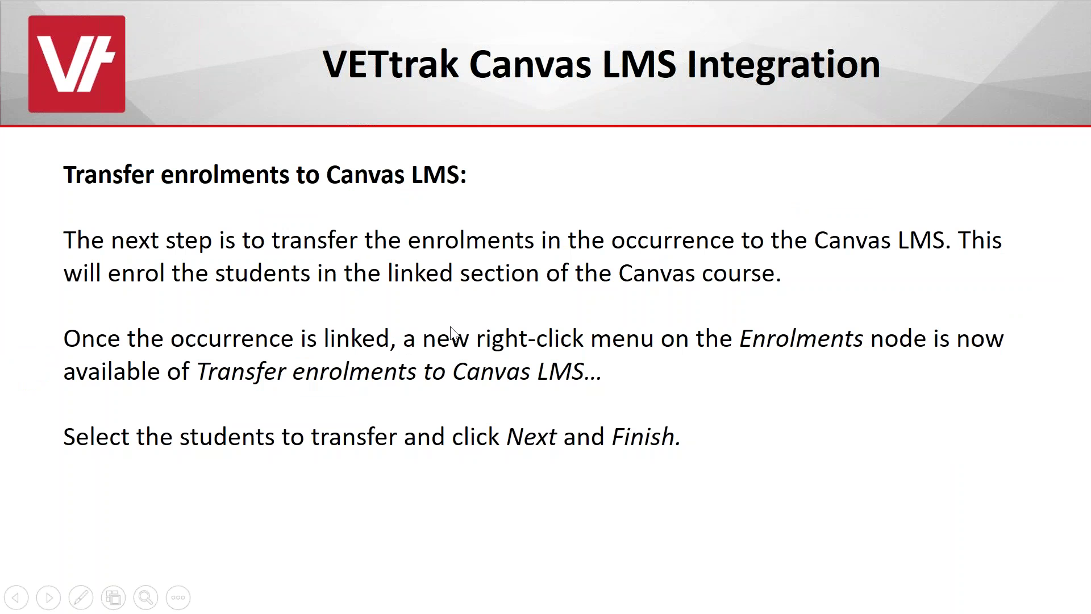
Present the slide on per-occurrence Canvas result transfers, then show VETtrak's enrolment options for CanvasCourse1.
left_click(455, 334)
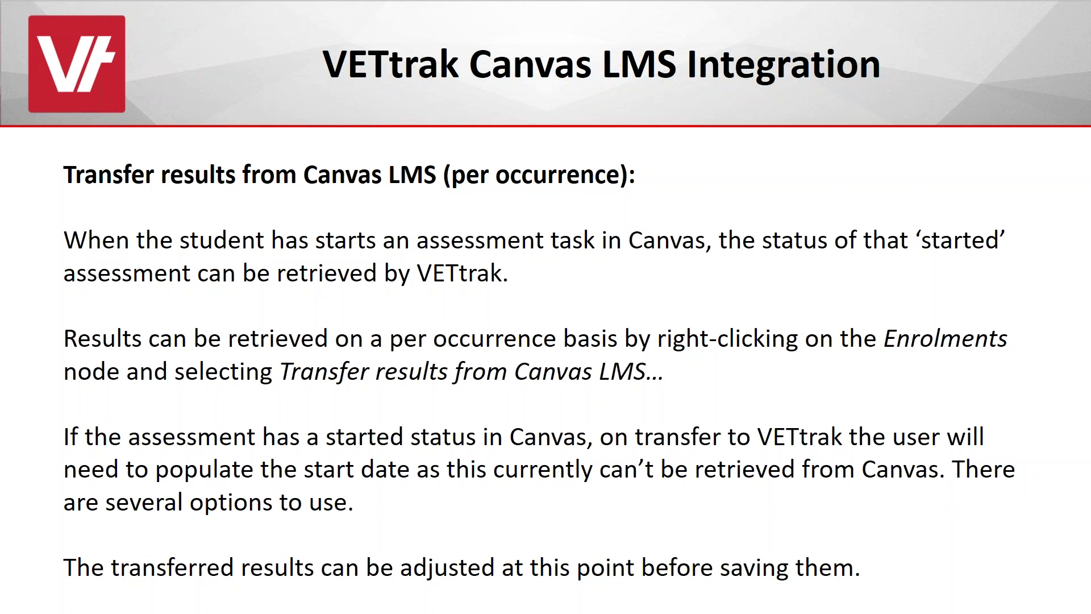
key("alt+Tab")
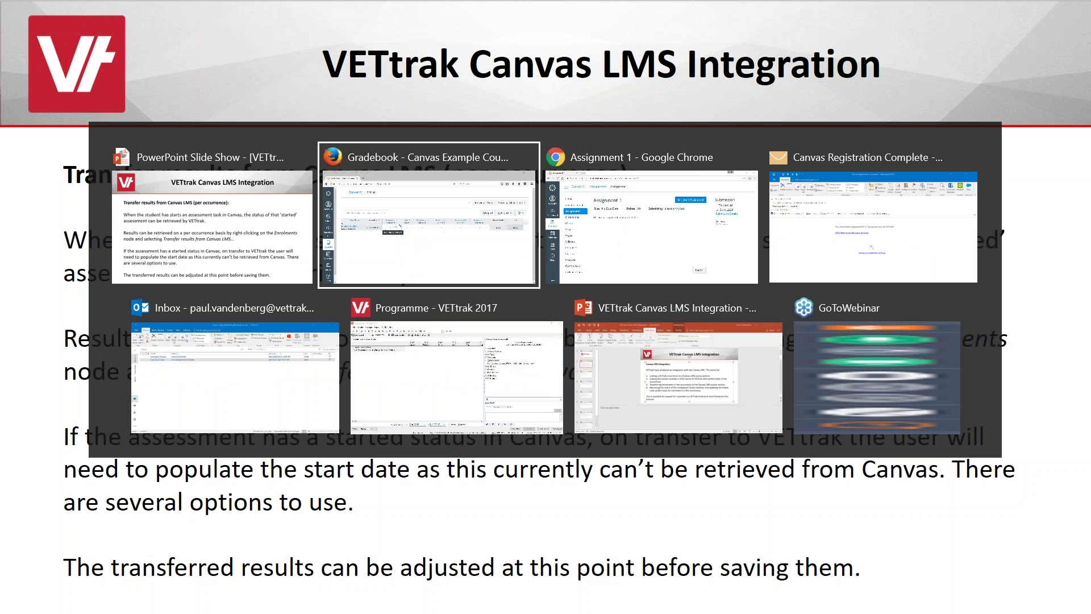
key("alt+Tab")
key("alt+Tab")
key("alt+Tab")
key("alt+Tab")
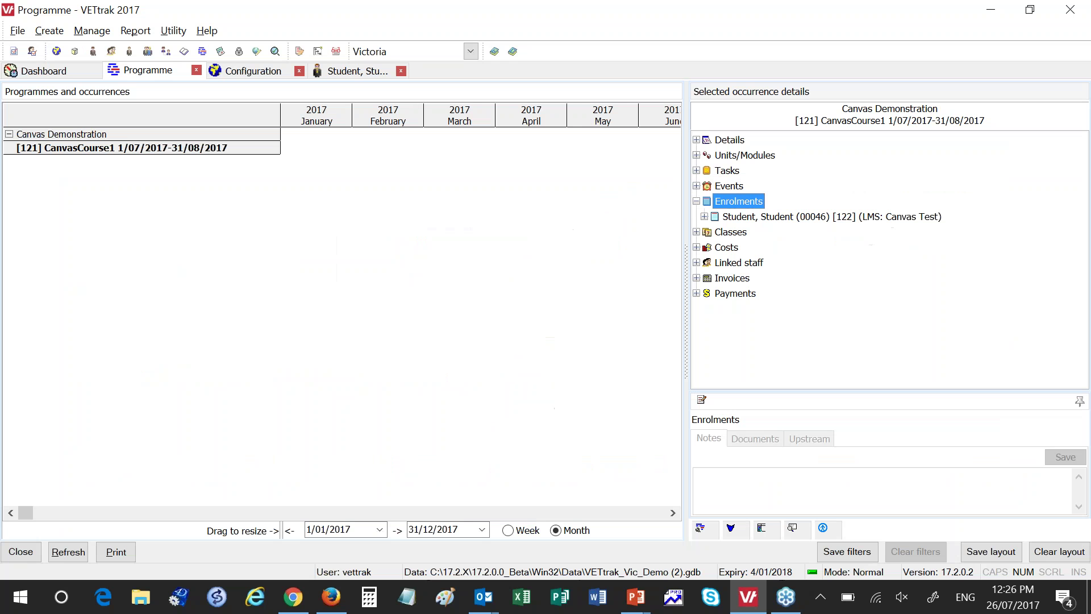
right_click(752, 200)
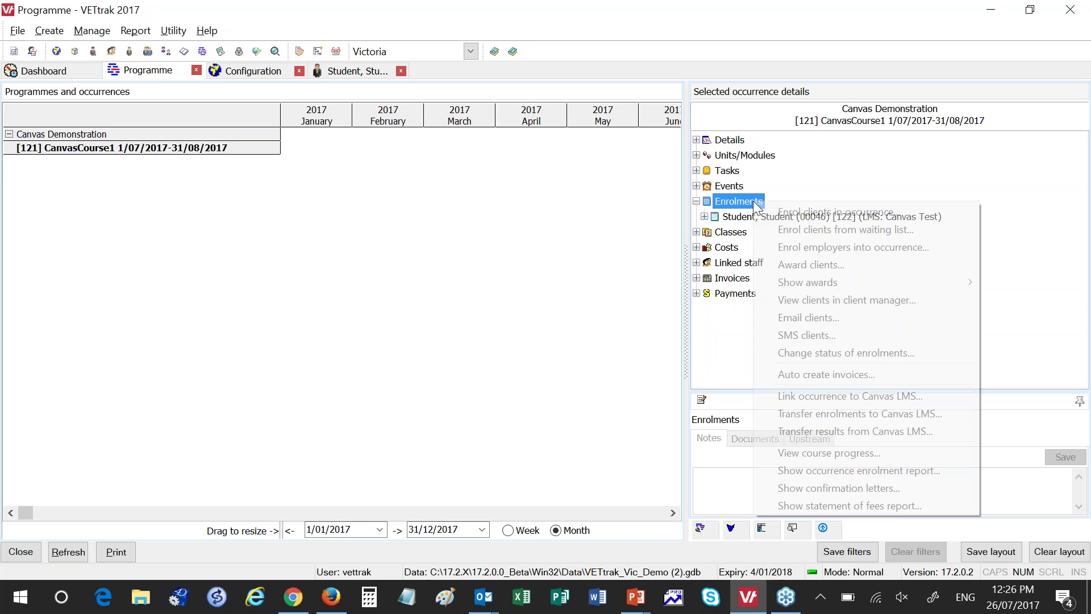
Run Transfer results from Canvas LMS, download the results and select the student's MOD1 Module 1 row.
left_click(806, 431)
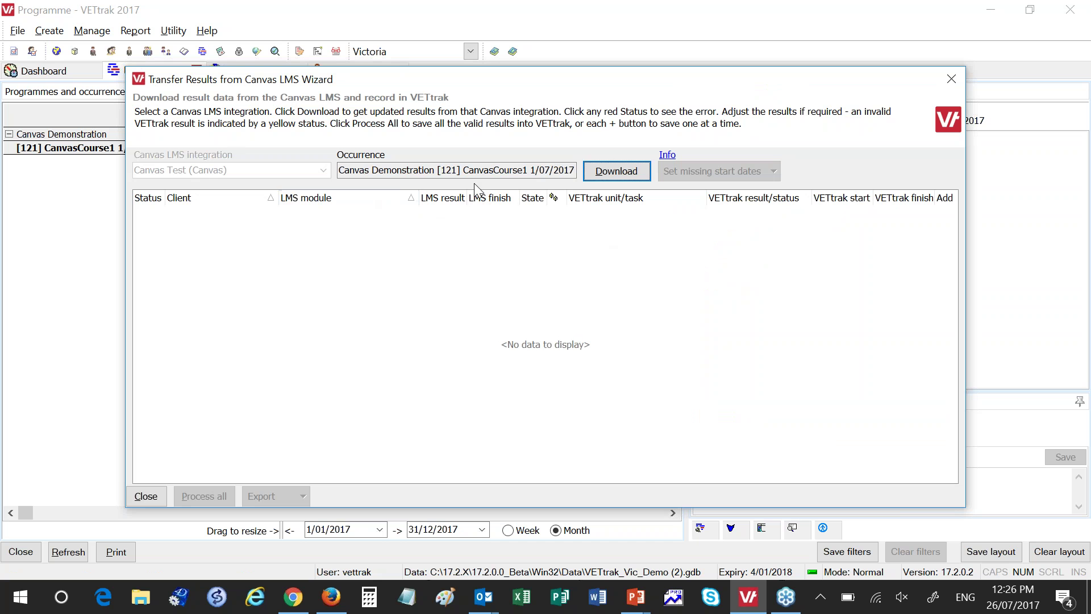
left_click(621, 171)
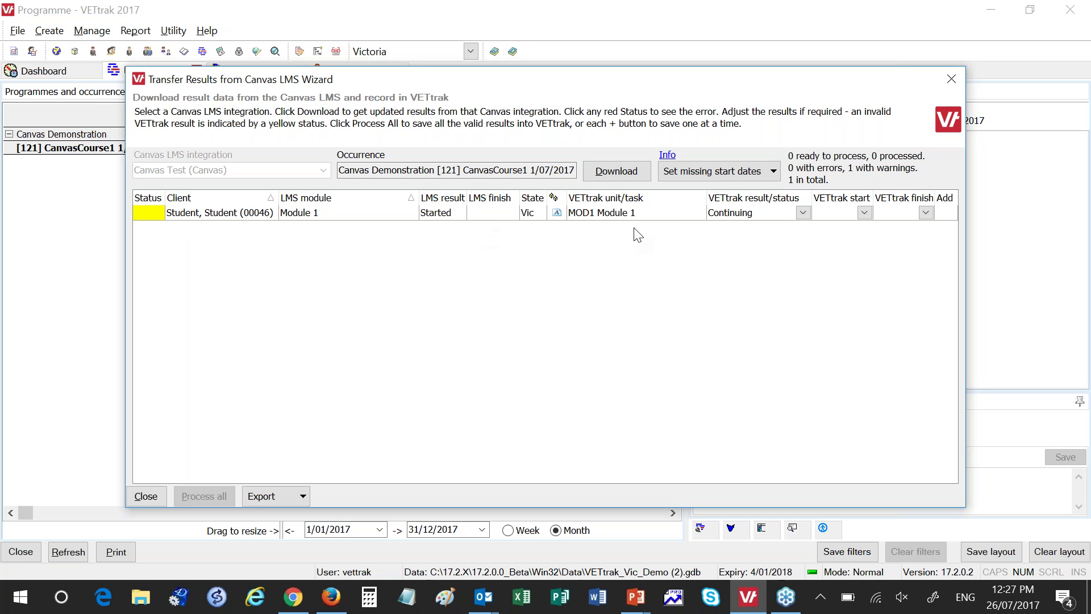
left_click(661, 216)
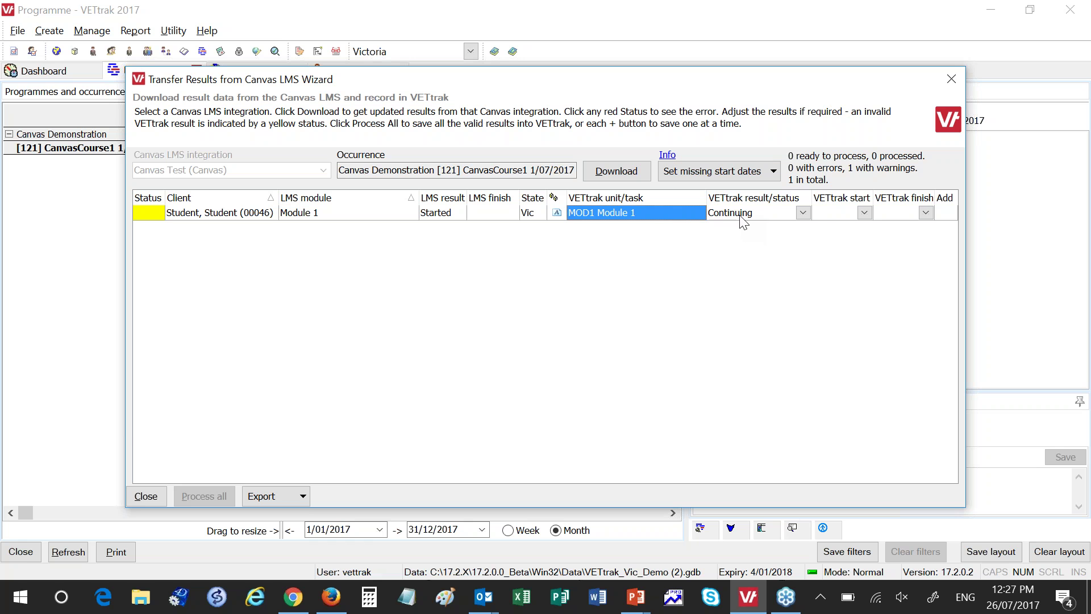
Leave the Module 1 result as Continuing and list the options for missing start dates.
left_click(803, 214)
left_click(802, 215)
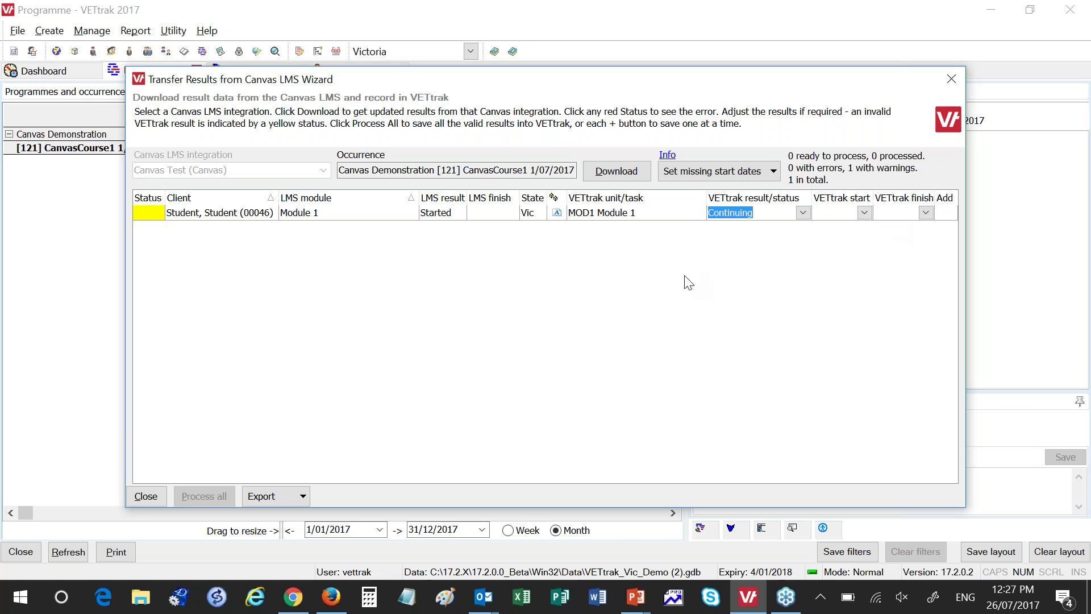
left_click(774, 169)
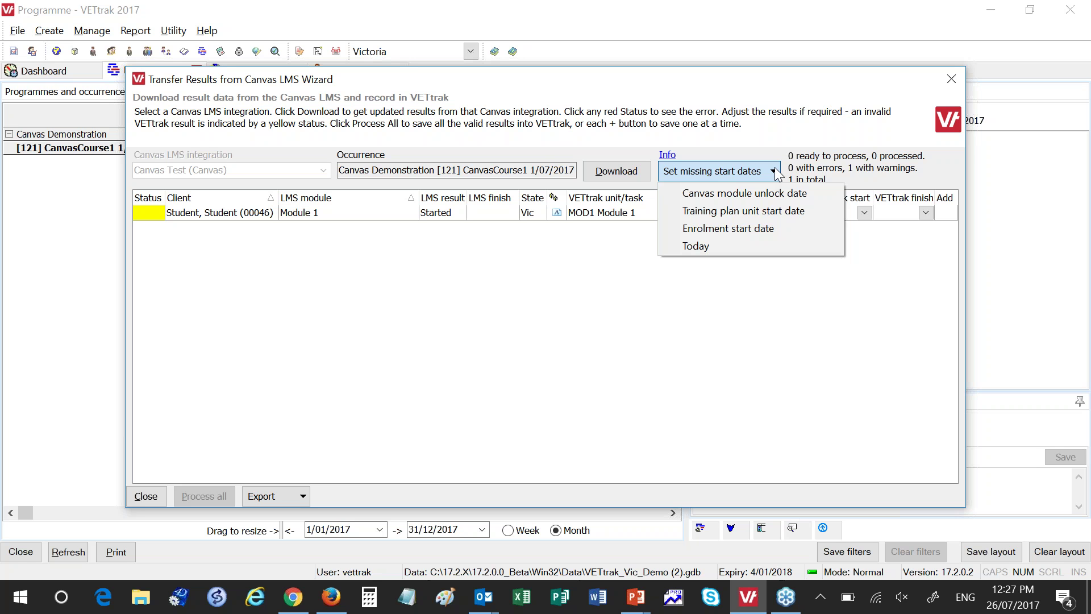
Fill missing dates from the training plan unit start date, then from the enrolment start date.
left_click(745, 210)
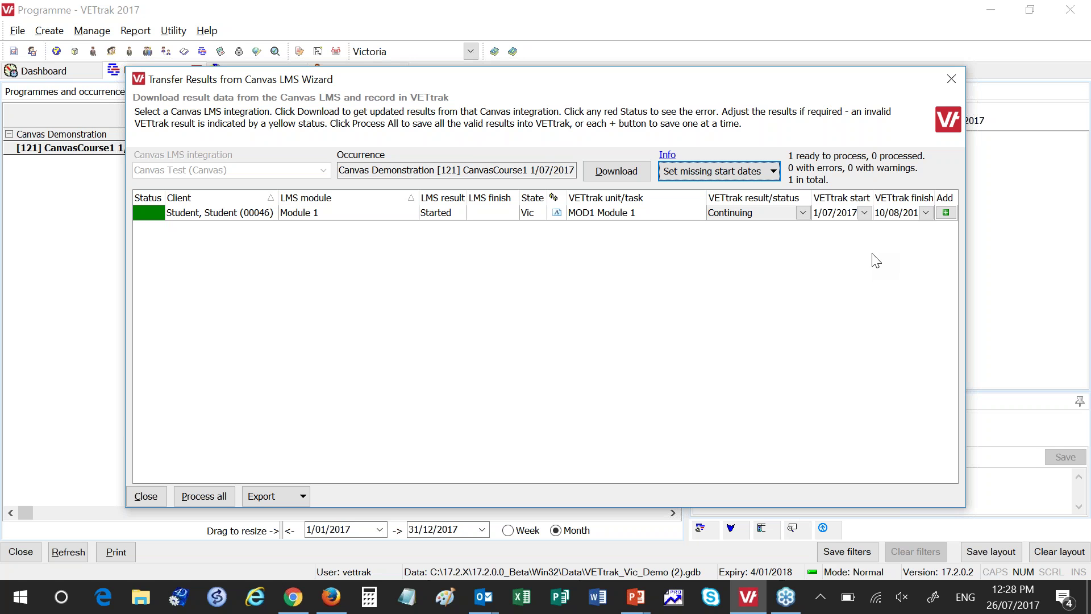
left_click(751, 171)
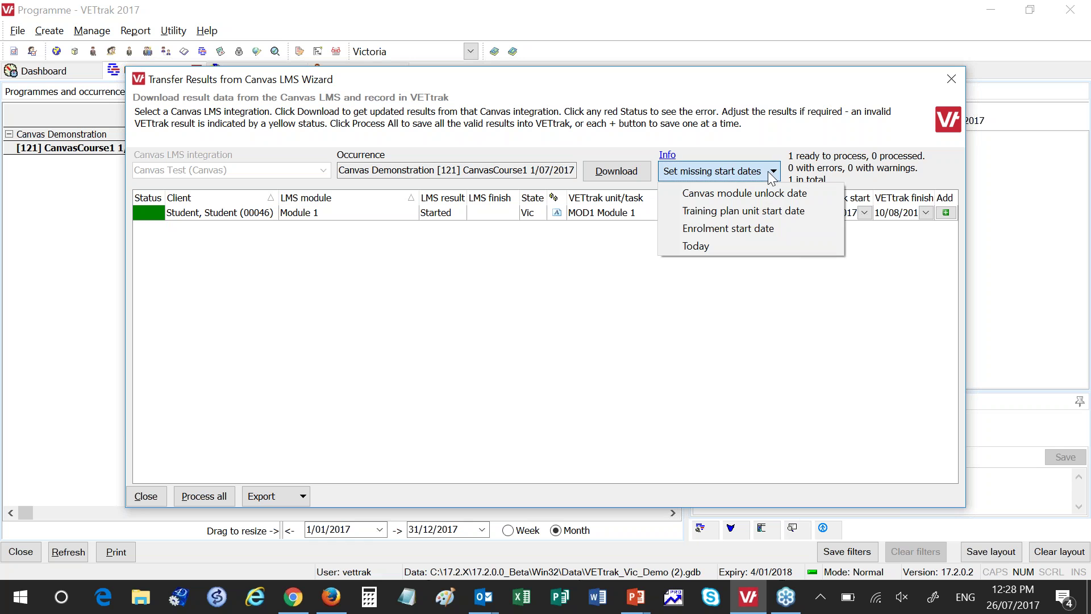
left_click(748, 226)
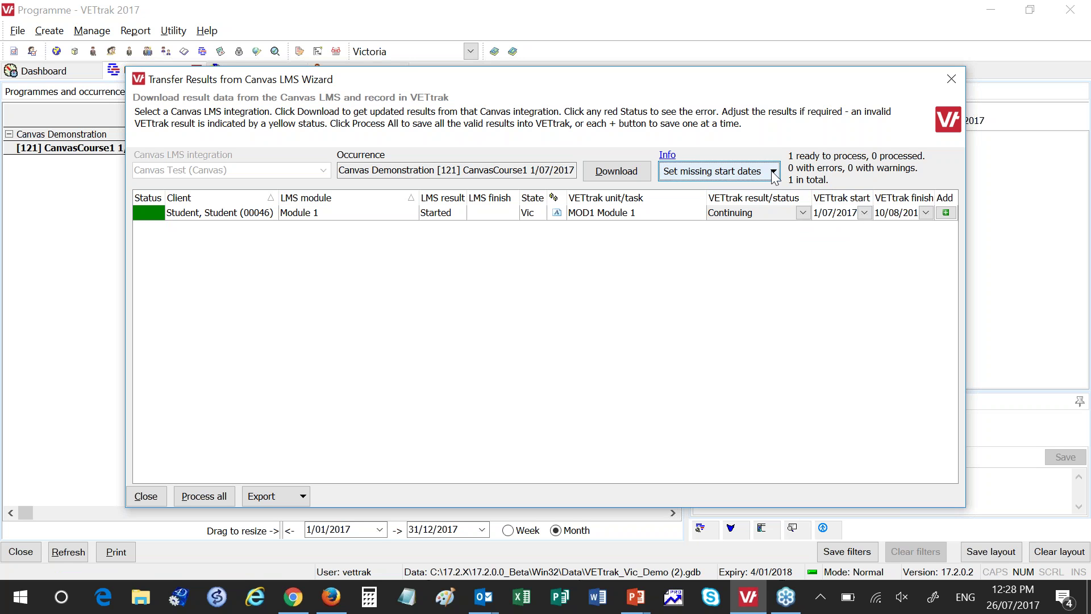
Clear the start and finish dates and refill them from the enrolment start date (1/07/2017, 10/08/2017).
left_click(848, 213)
key("Delete")
key("Tab")
key("Delete")
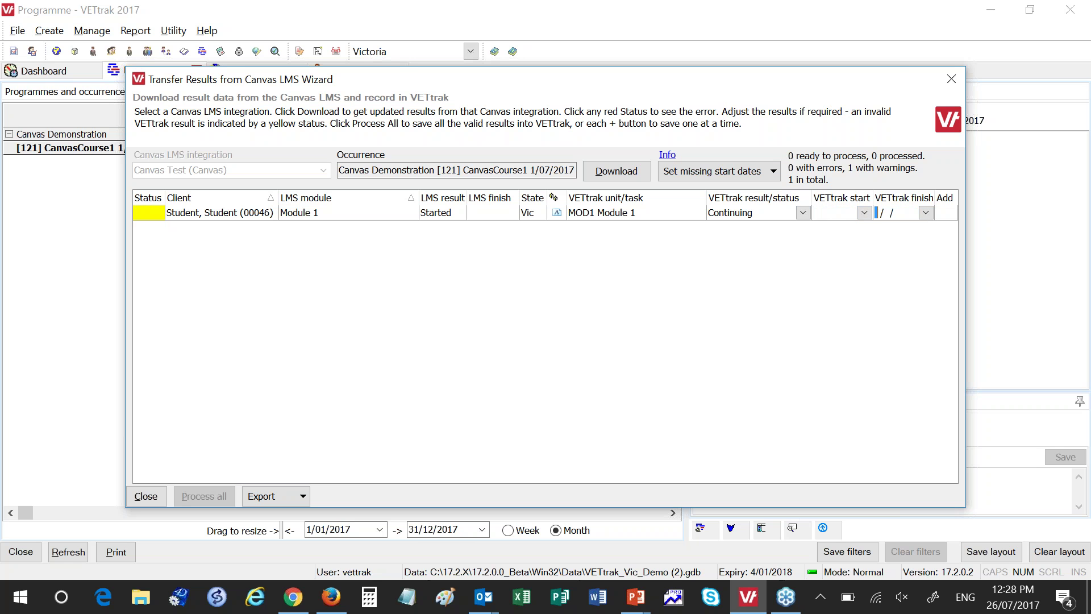
left_click(774, 171)
left_click(750, 226)
left_click(897, 214)
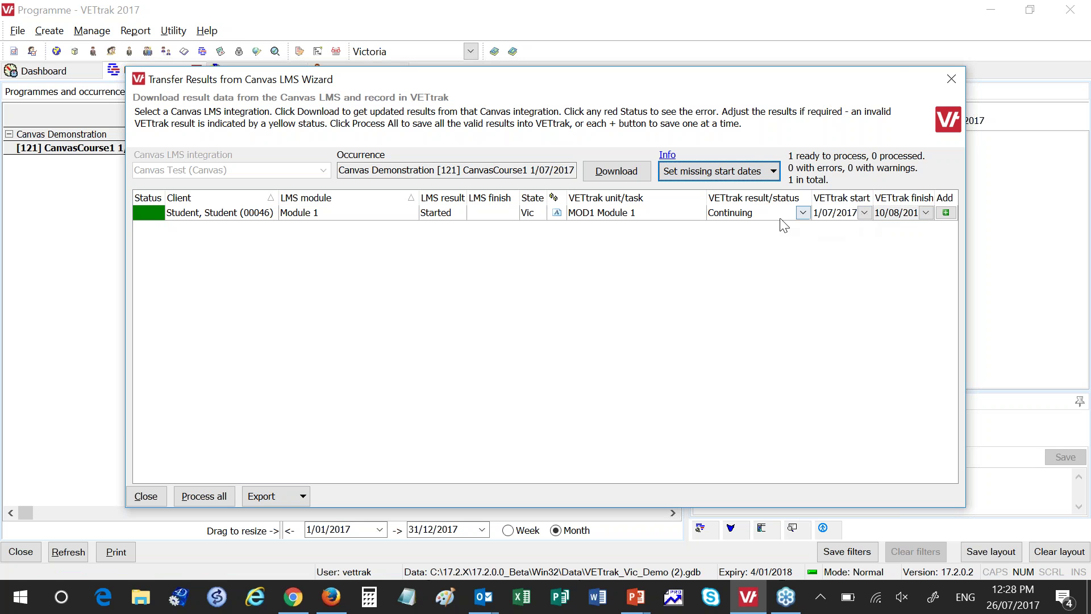
left_click(774, 171)
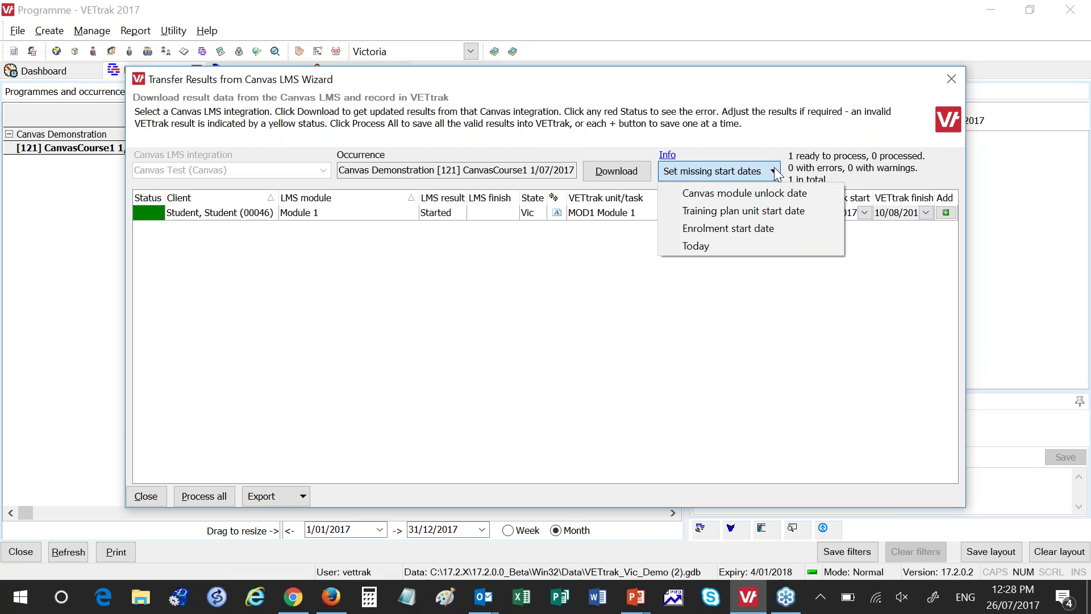
left_click(774, 171)
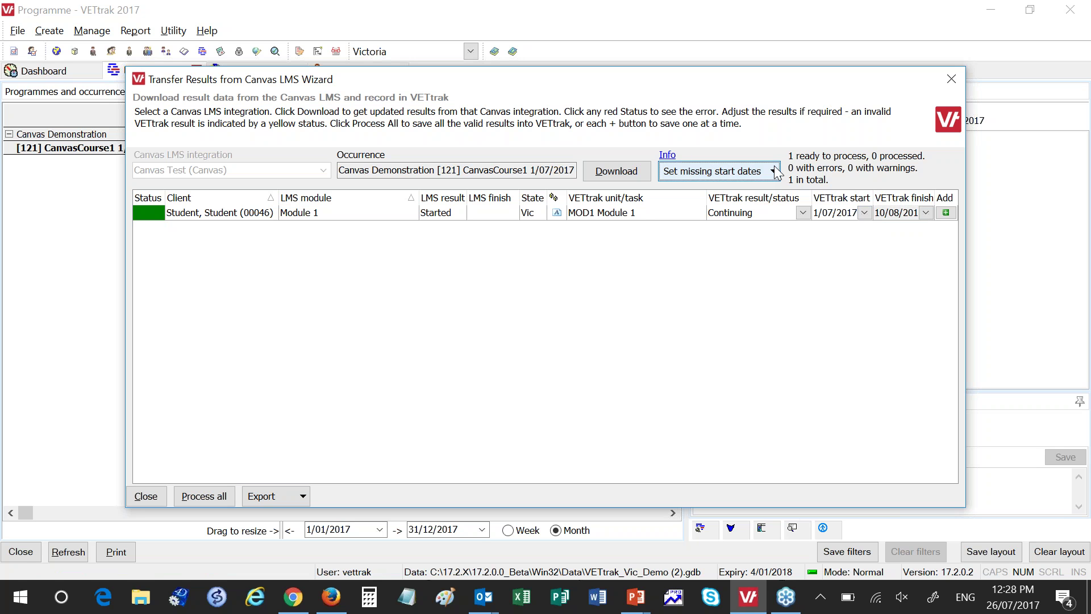
left_click(774, 171)
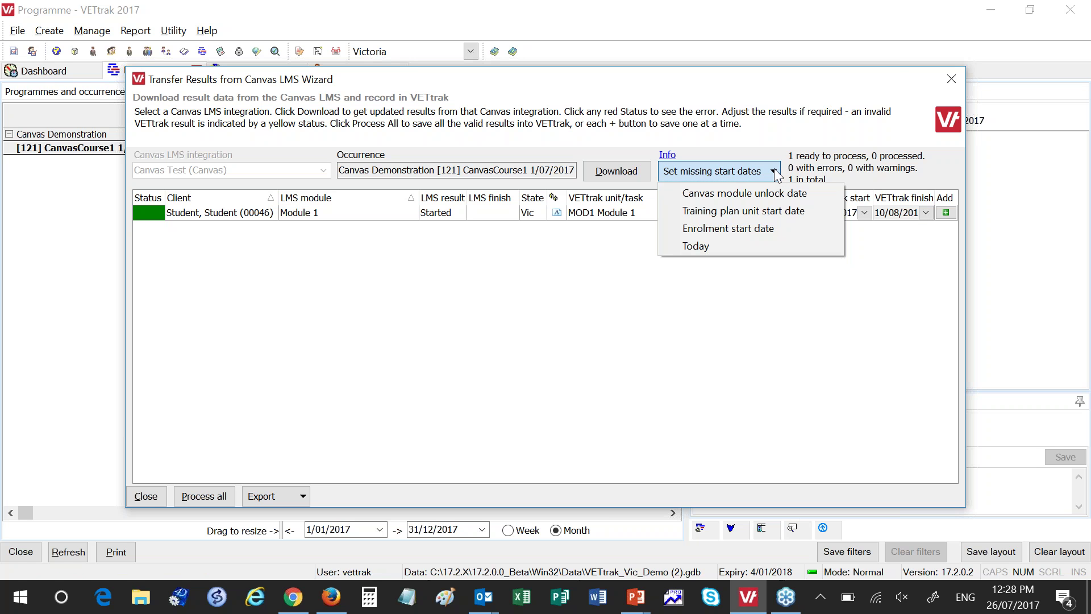
Process the Module 1 result, close the wizard, and show the student under MOD1 as Continuing 10/08/2017.
left_click(566, 275)
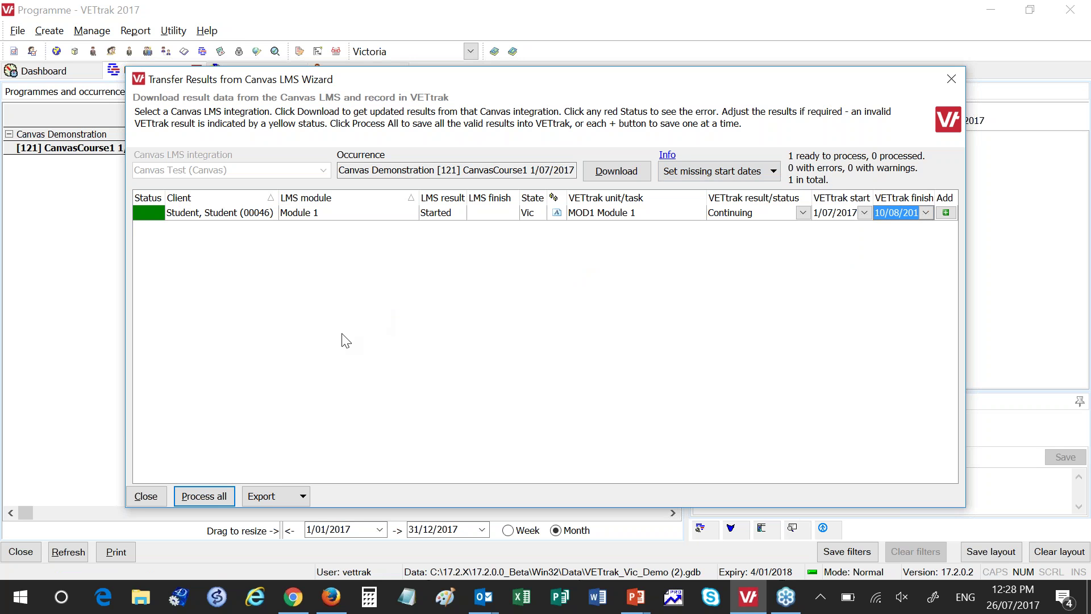
left_click(205, 496)
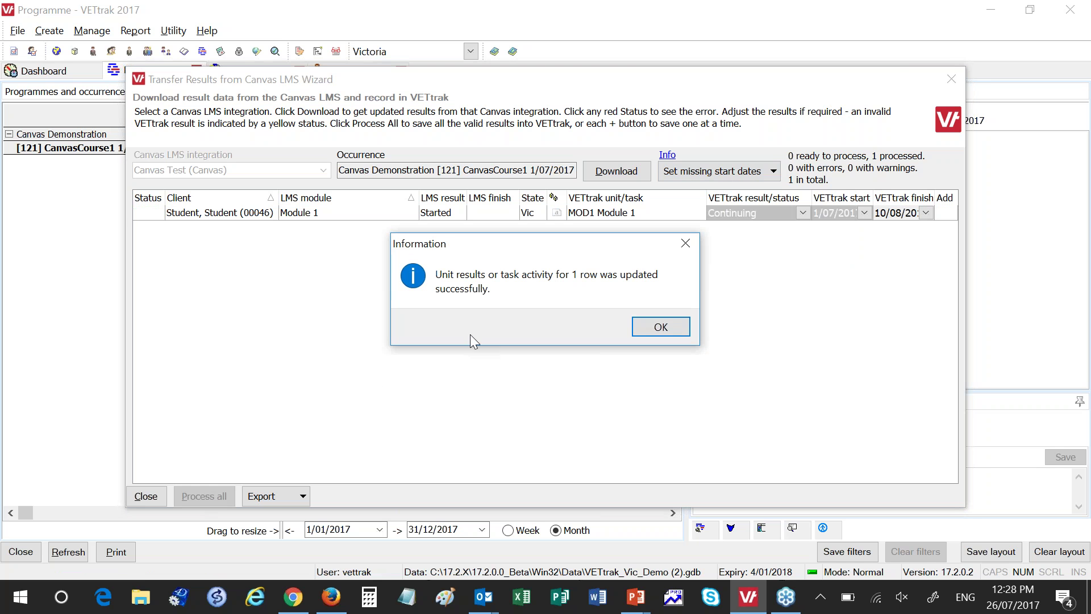
left_click(642, 323)
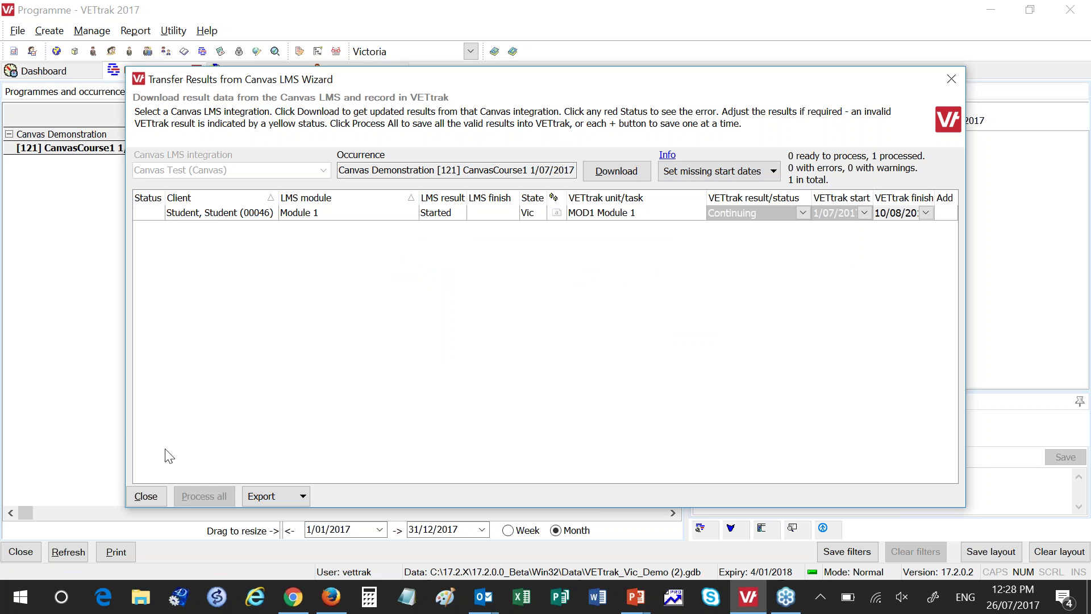
left_click(146, 496)
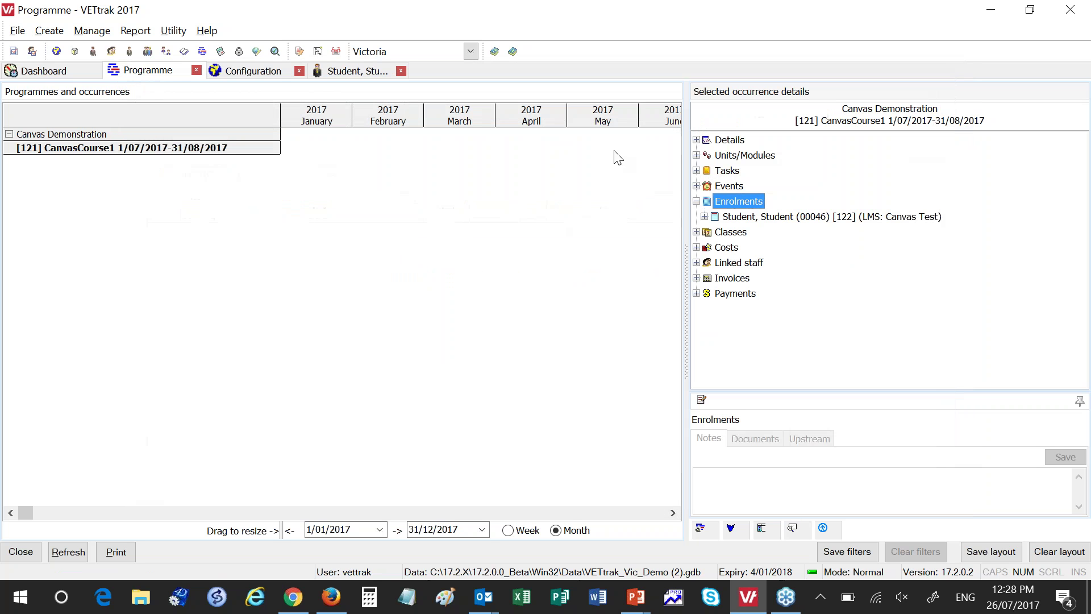
left_click(697, 155)
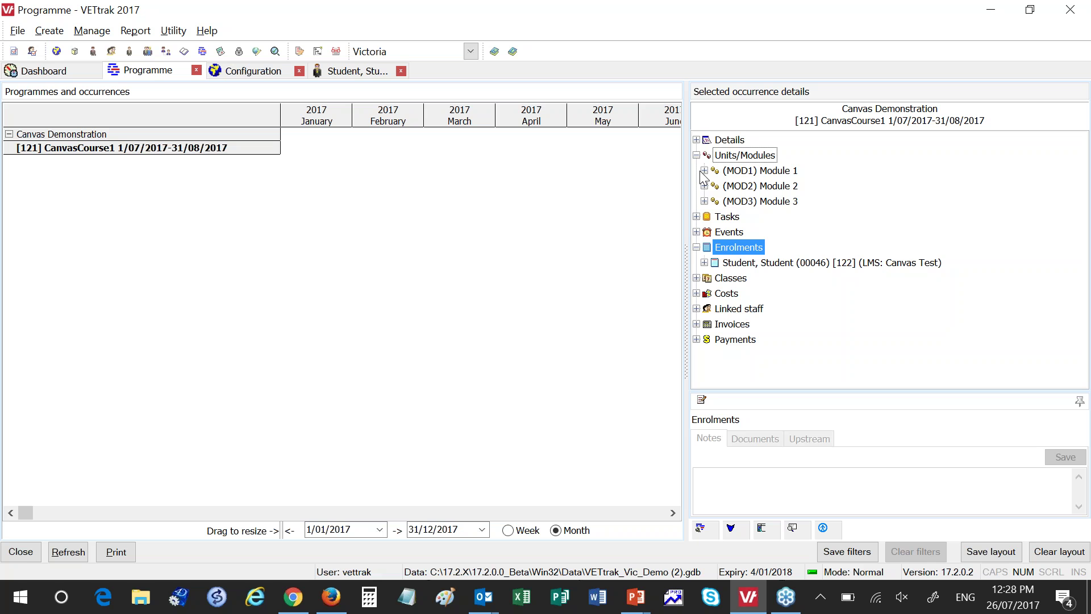
left_click(704, 171)
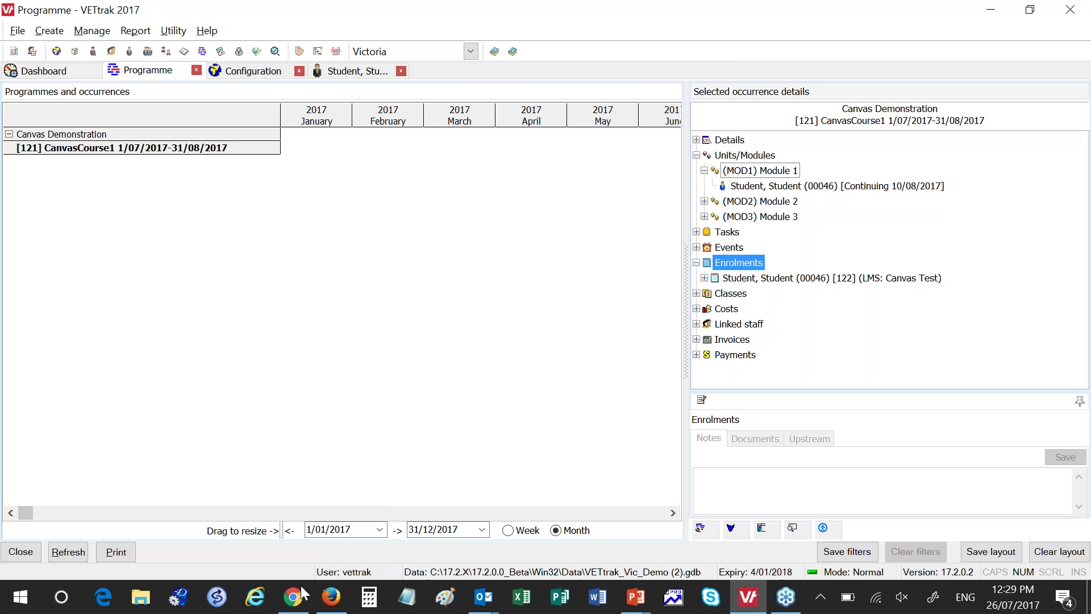
Change the student's Assignment 1 mark from 30 to 45 out of 50, giving a 90% total.
left_click(330, 597)
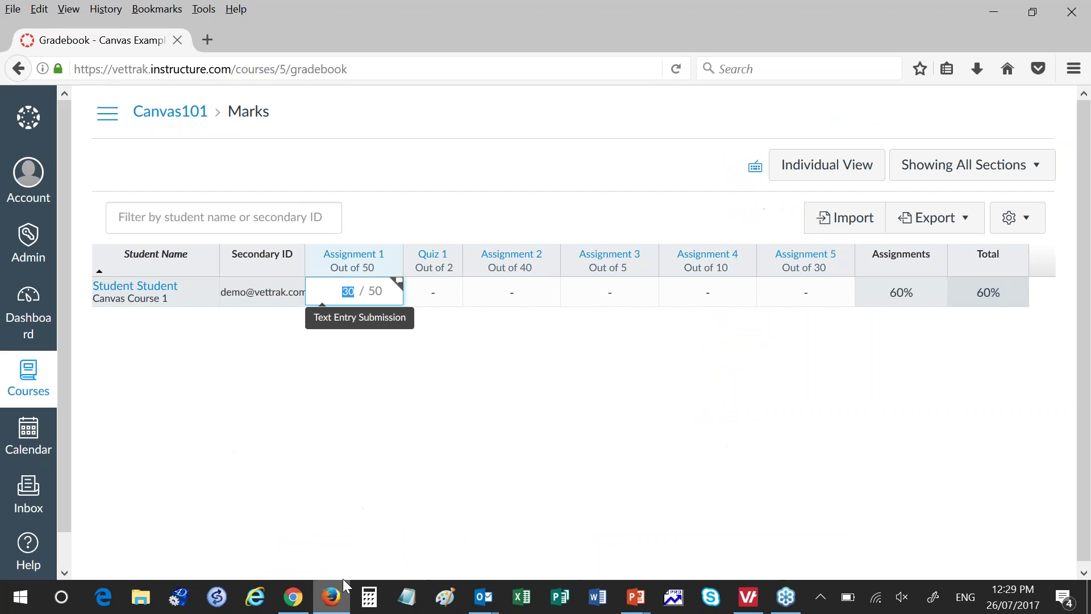
left_click(400, 290)
left_click(311, 247)
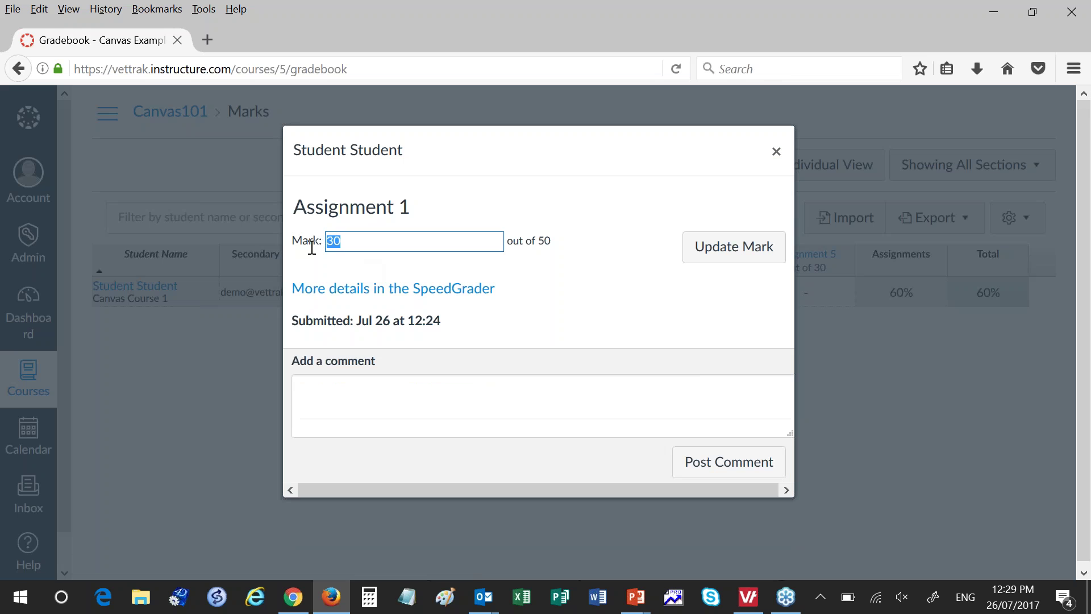
type("45")
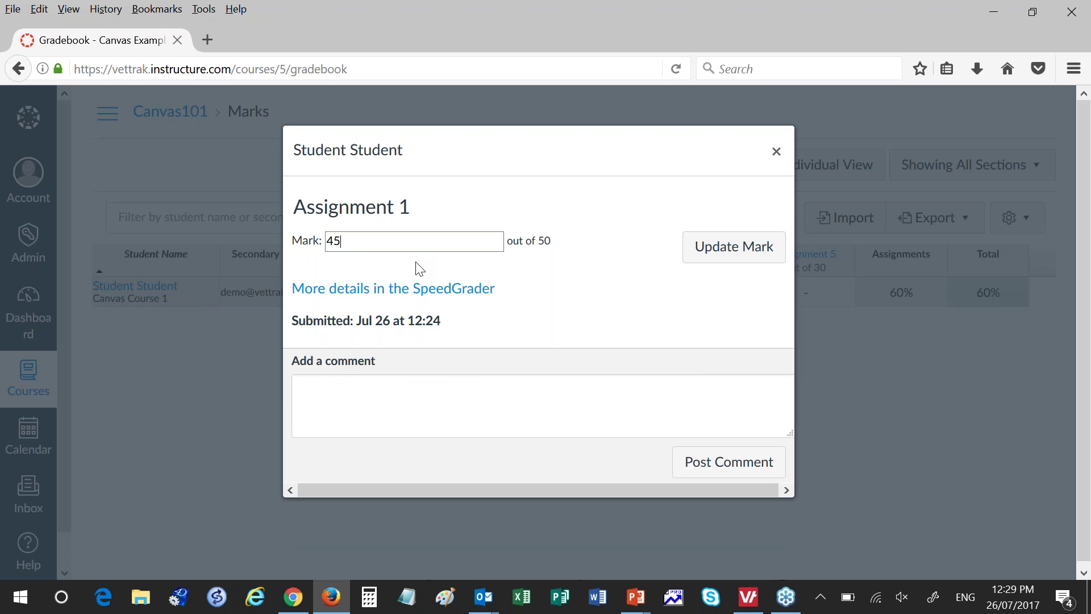
left_click(754, 254)
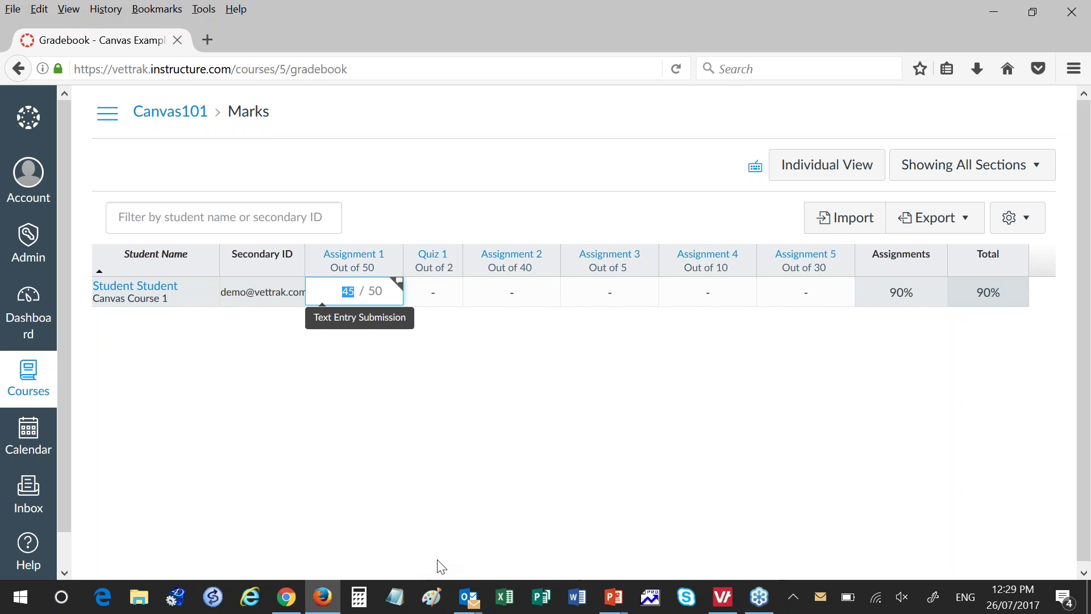
key("alt+Tab")
key("alt+Tab")
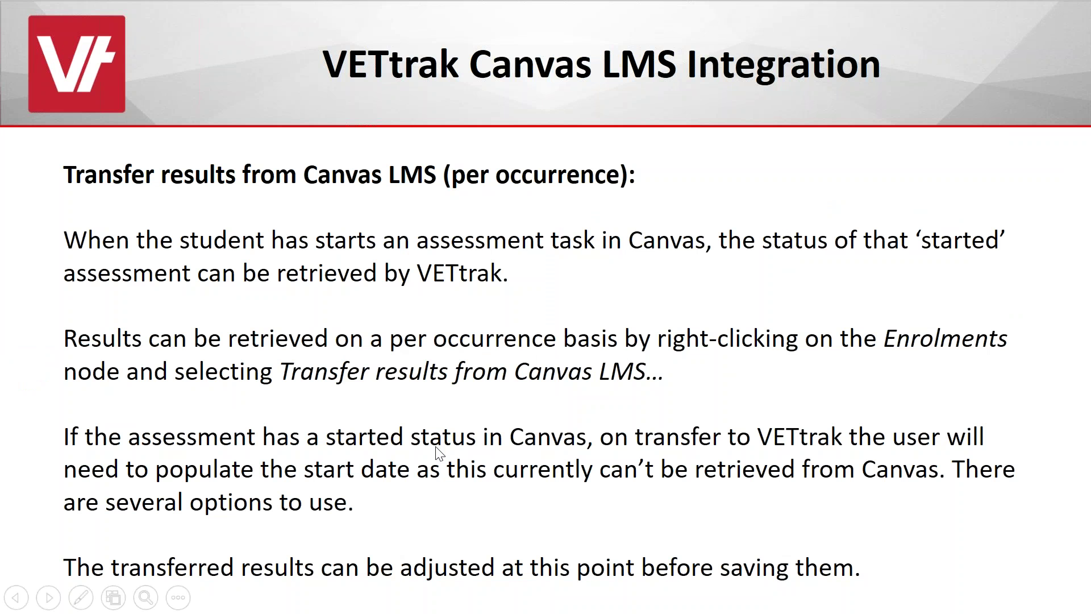
Advance the slide show to the 'Transfer results from Canvas LMS (bulk)' slide and return to VETtrak's Programme window.
left_click(441, 451)
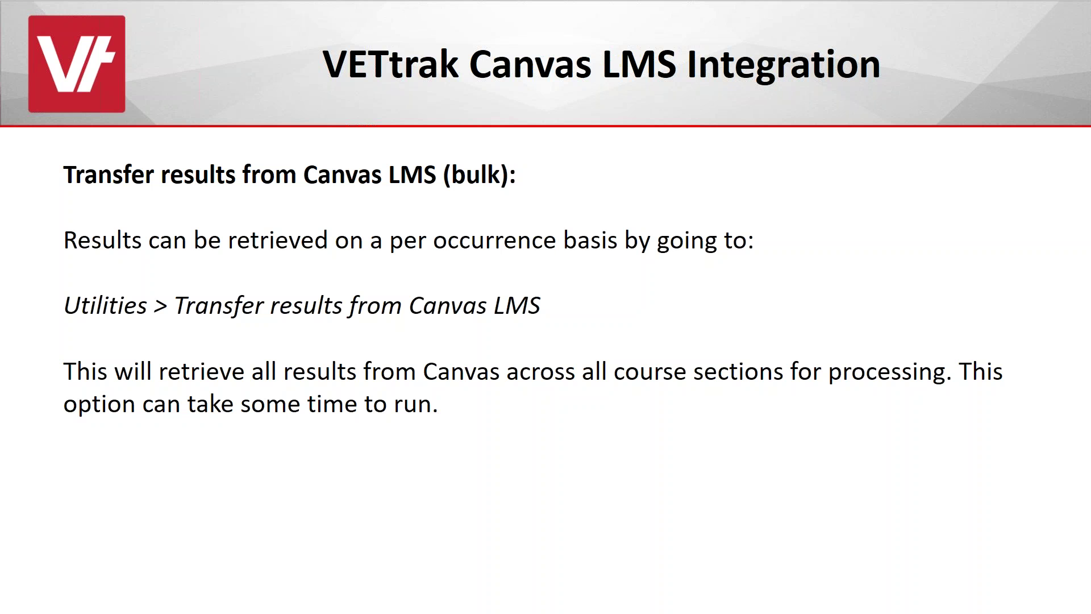
key("alt+Tab")
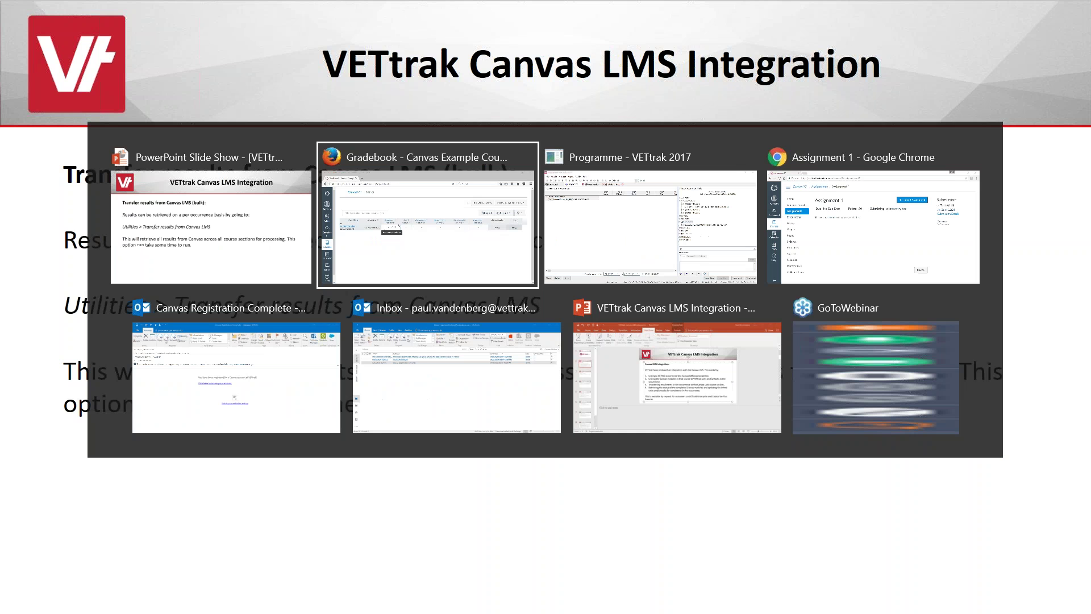
key("alt+Tab")
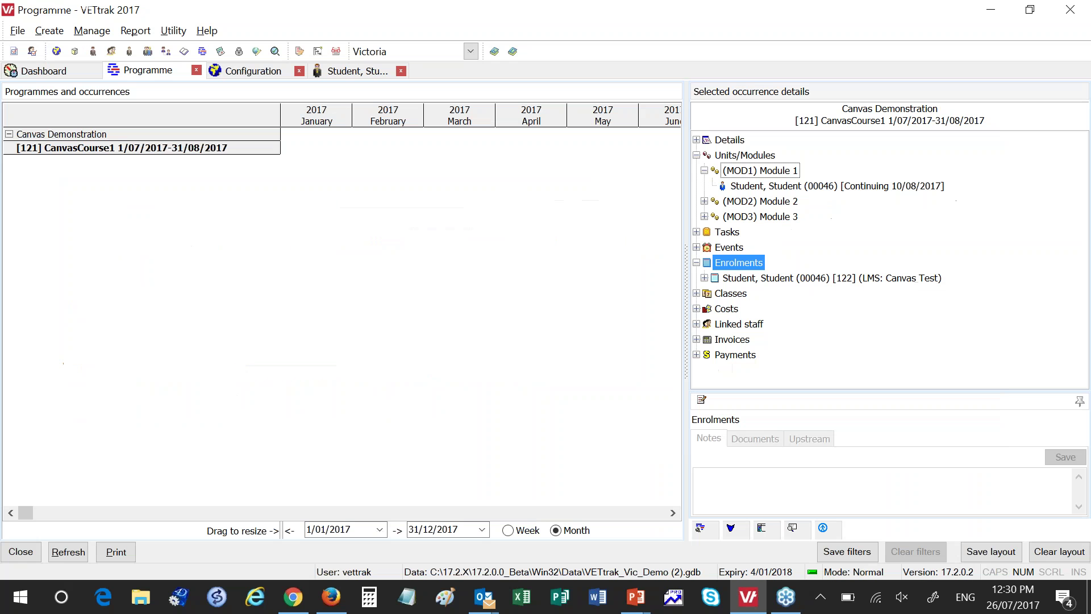
Start the bulk Canvas results transfer and download results from the Canvas Test integration.
left_click(178, 33)
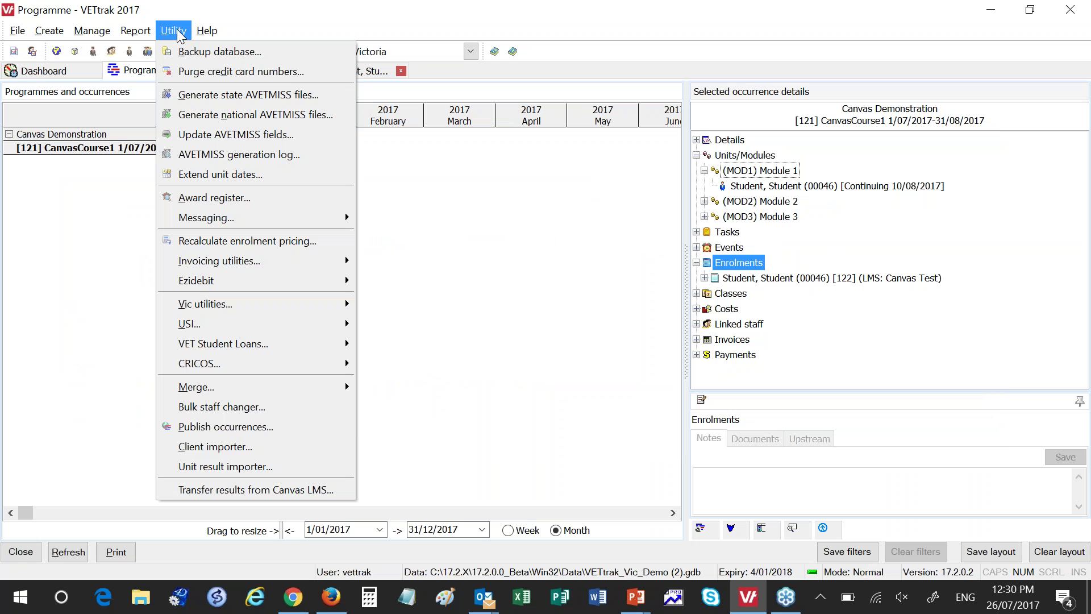
left_click(227, 490)
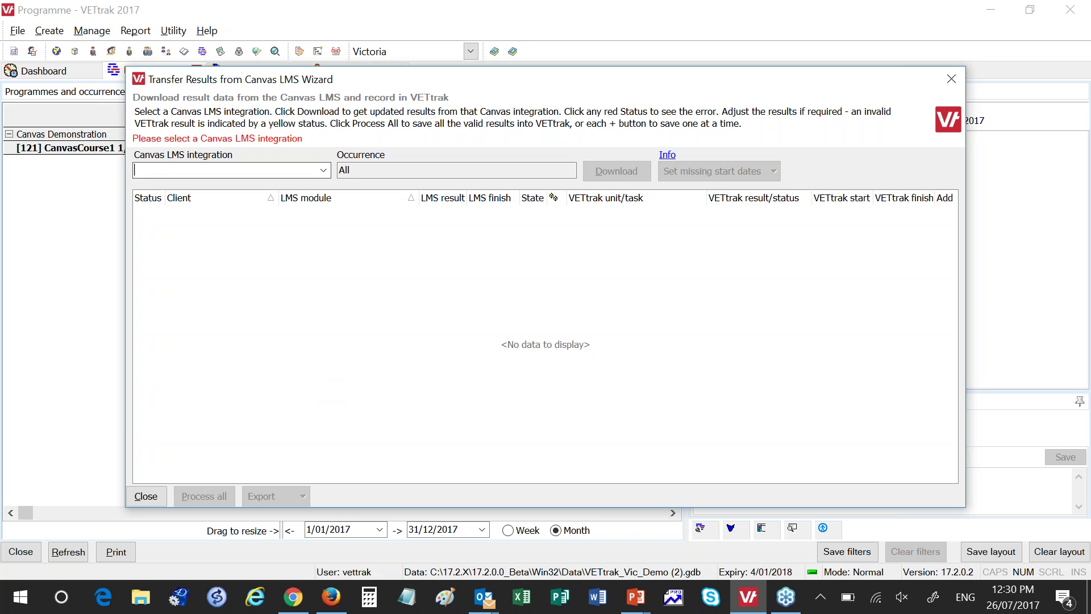
left_click(323, 170)
left_click(281, 184)
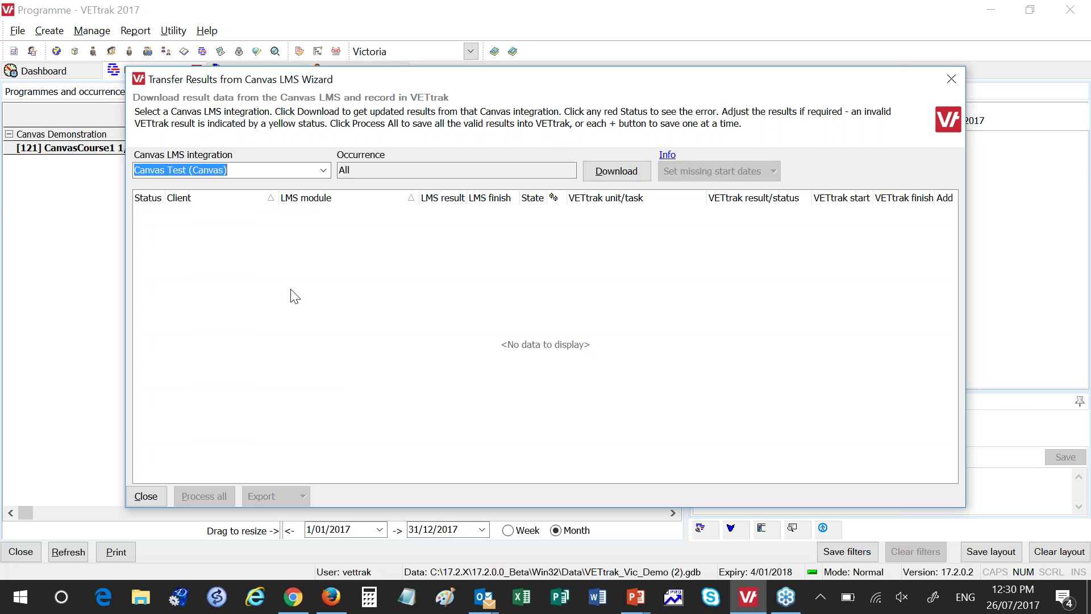
left_click(613, 172)
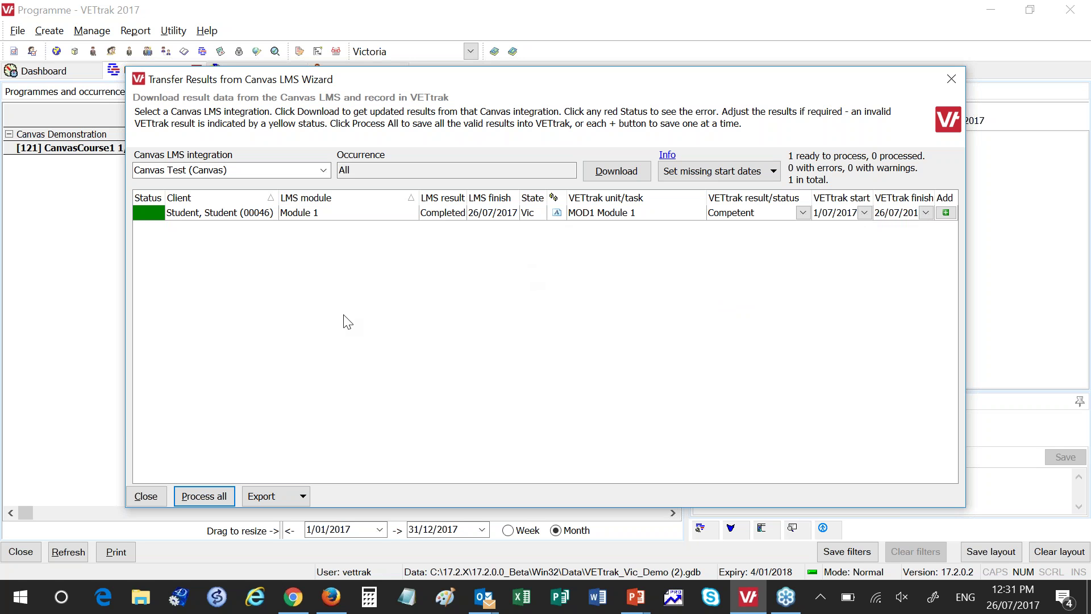
Process all results, close the wizard, and refresh MOD1 Module 1 to show the student Competent 26/07/2017.
left_click(204, 496)
left_click(655, 328)
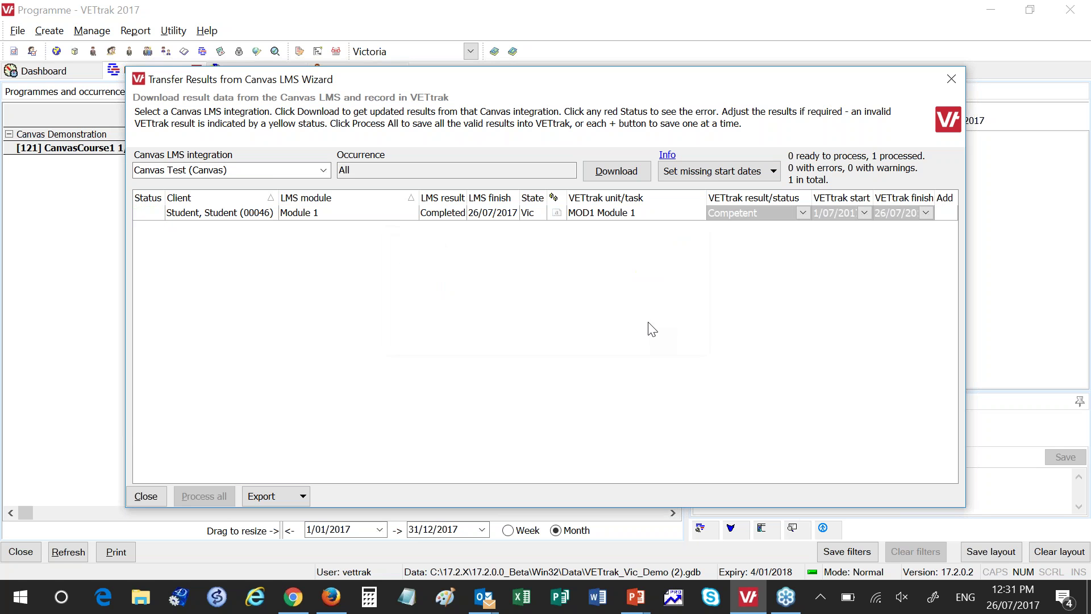
left_click(145, 496)
left_click(704, 171)
left_click(705, 171)
left_click(756, 187)
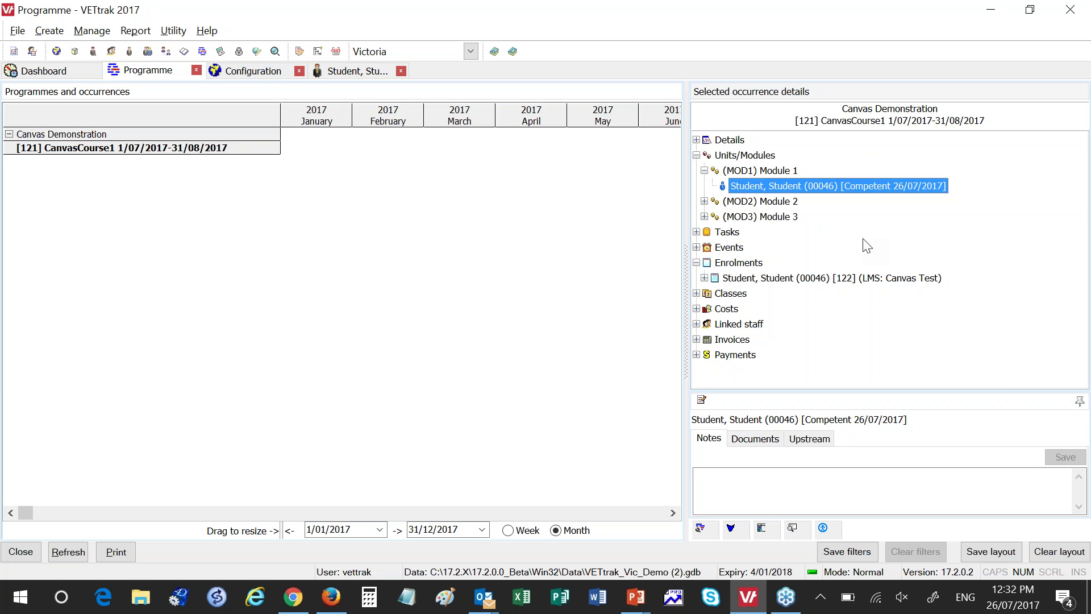
Check the student's Module 1 result reads Competent 26/07/2017 in the CanvasCourse1 occurrence.
left_click(1074, 113)
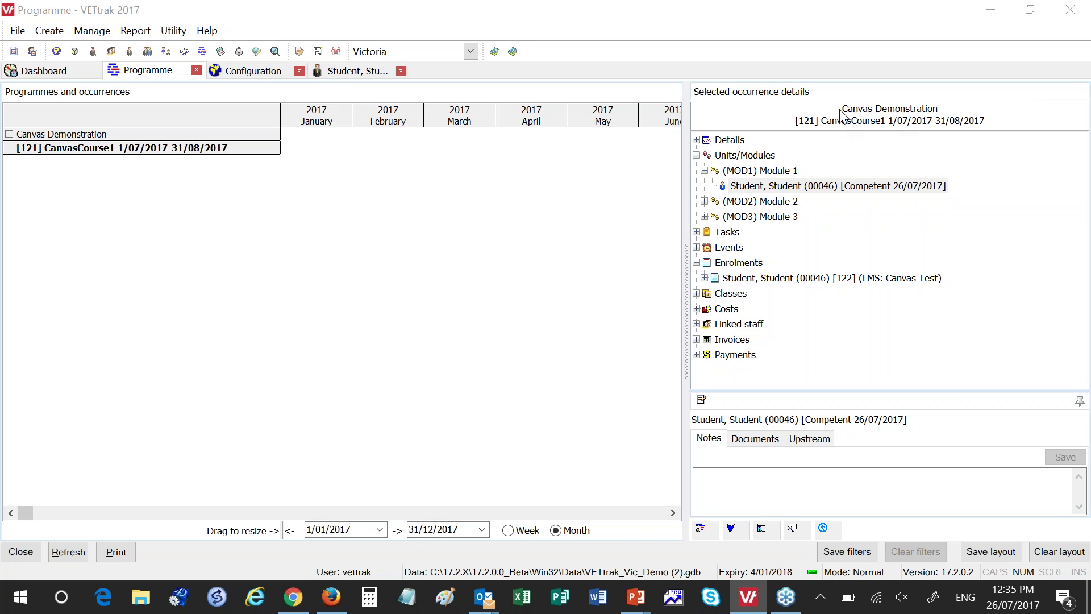
left_click(759, 277)
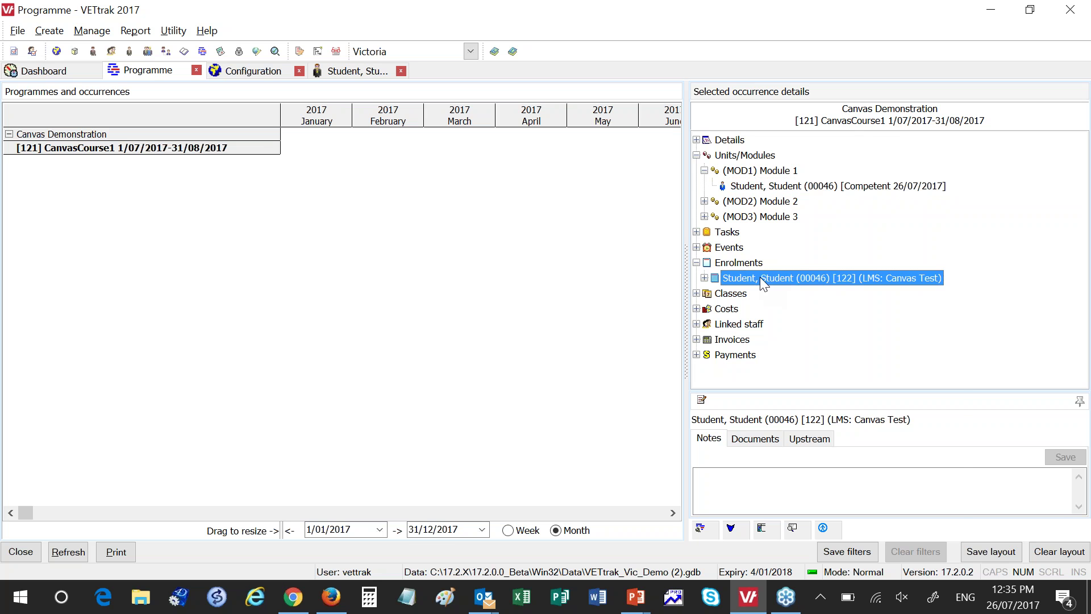
right_click(761, 276)
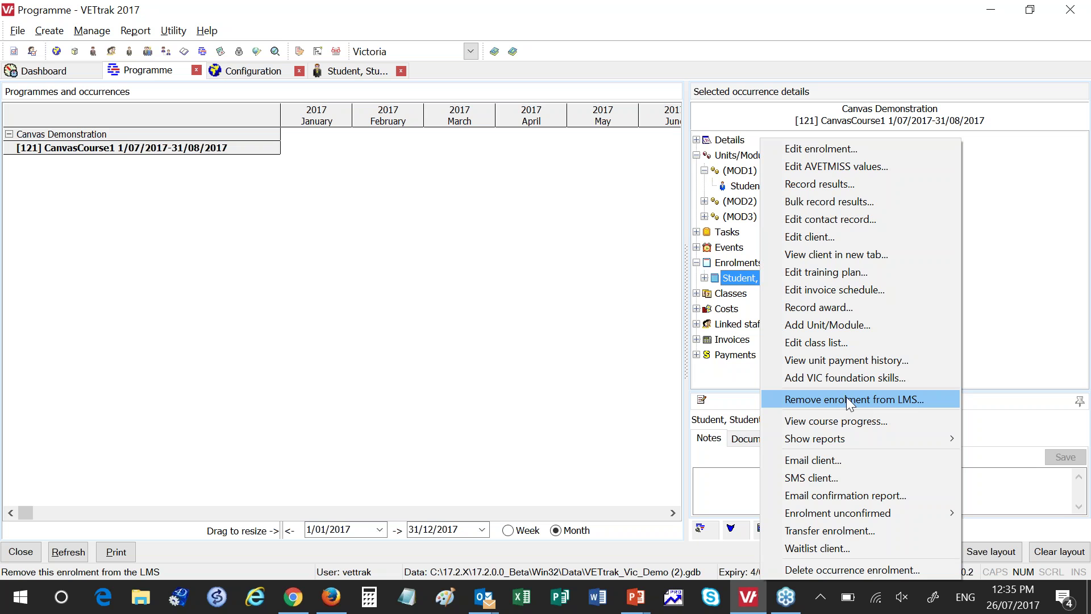
left_click(1041, 223)
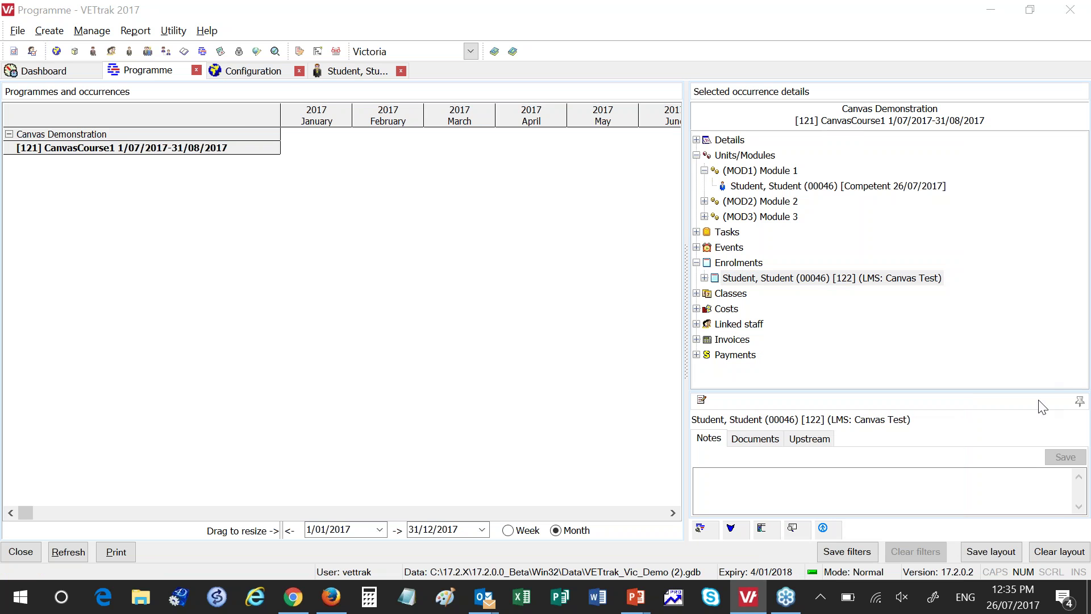